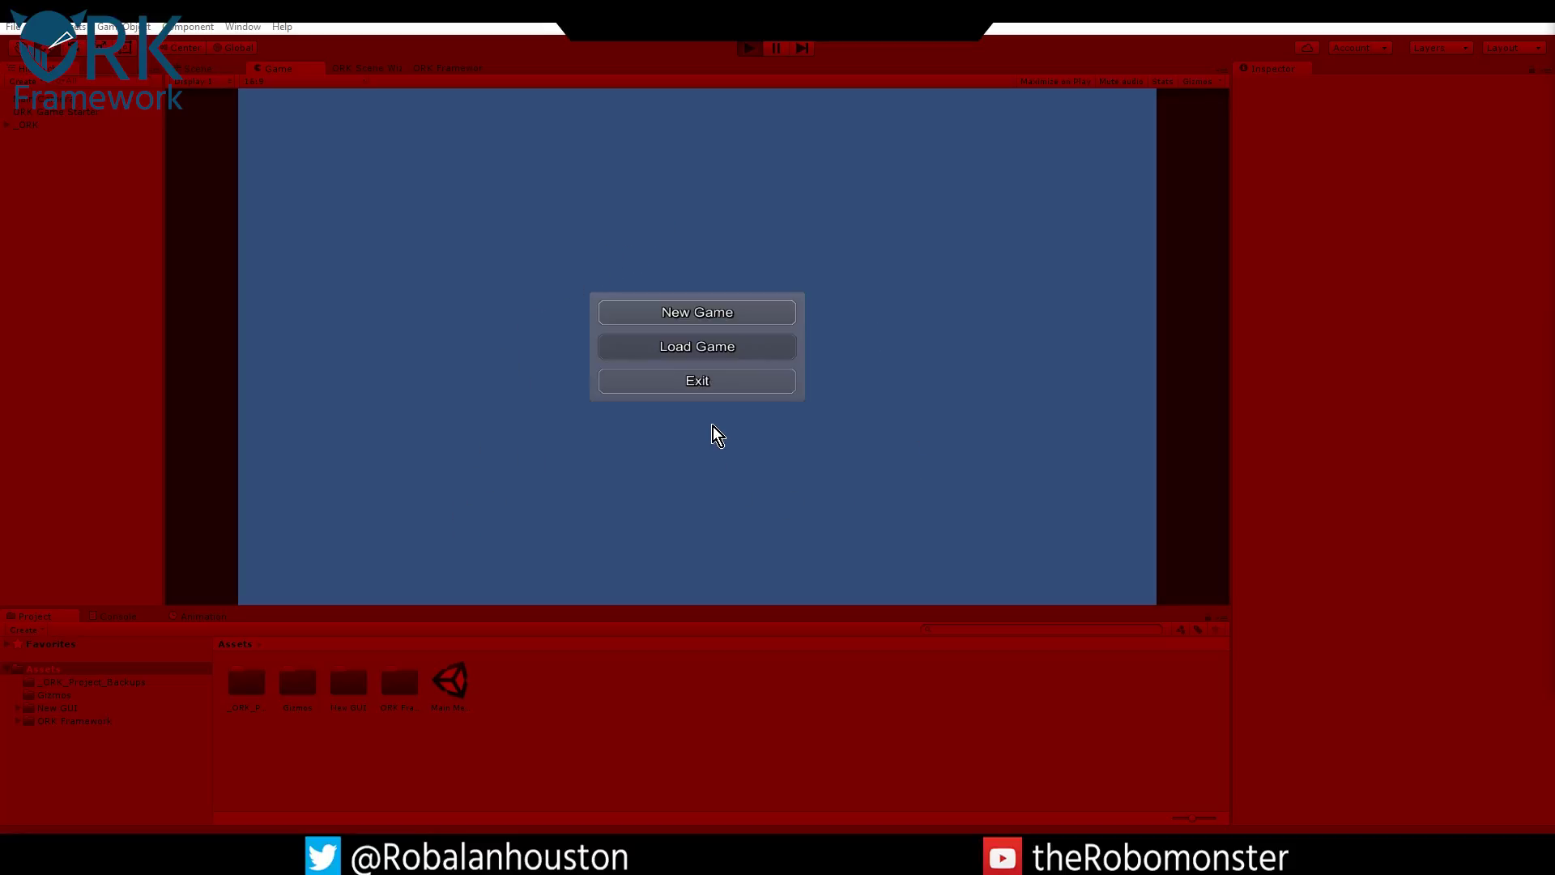
Stop the running game preview and open the Prefabs folder inside New GUI.
left_click(749, 48)
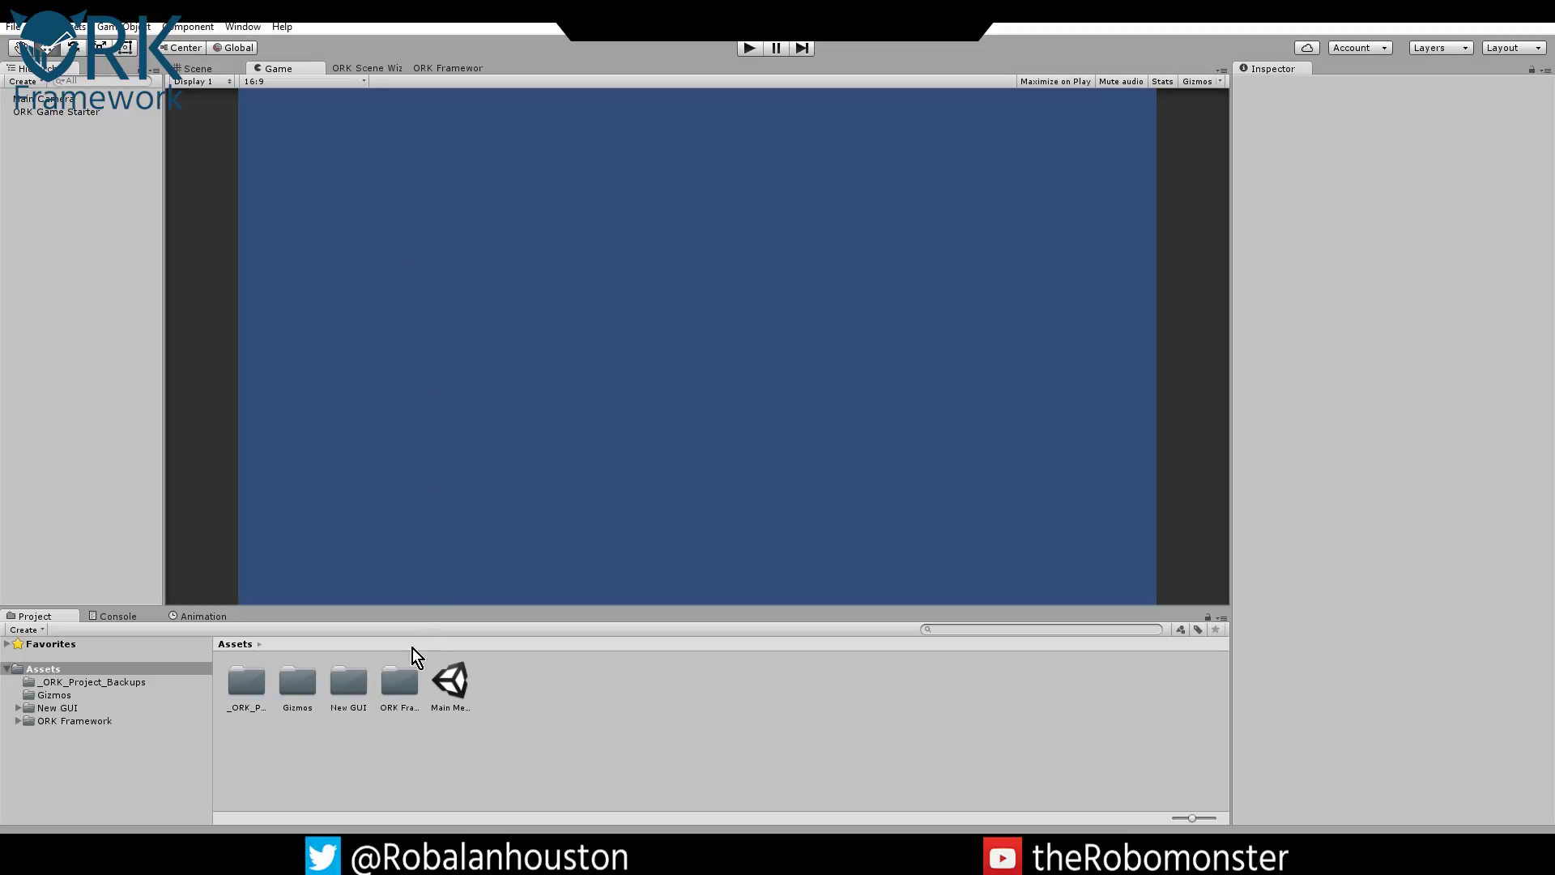
double_click(349, 680)
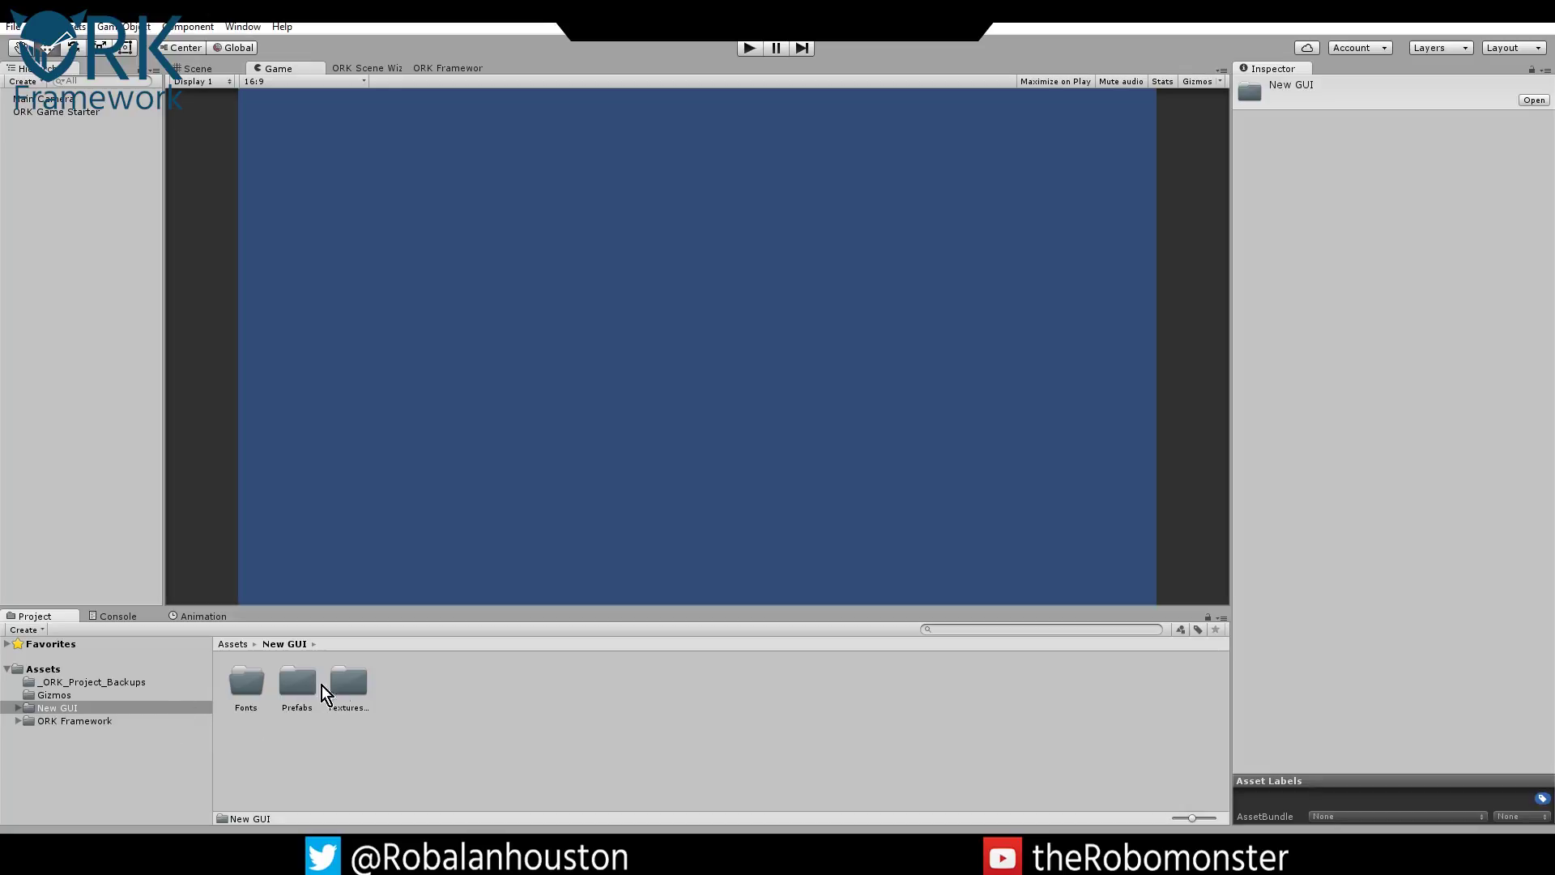
double_click(294, 688)
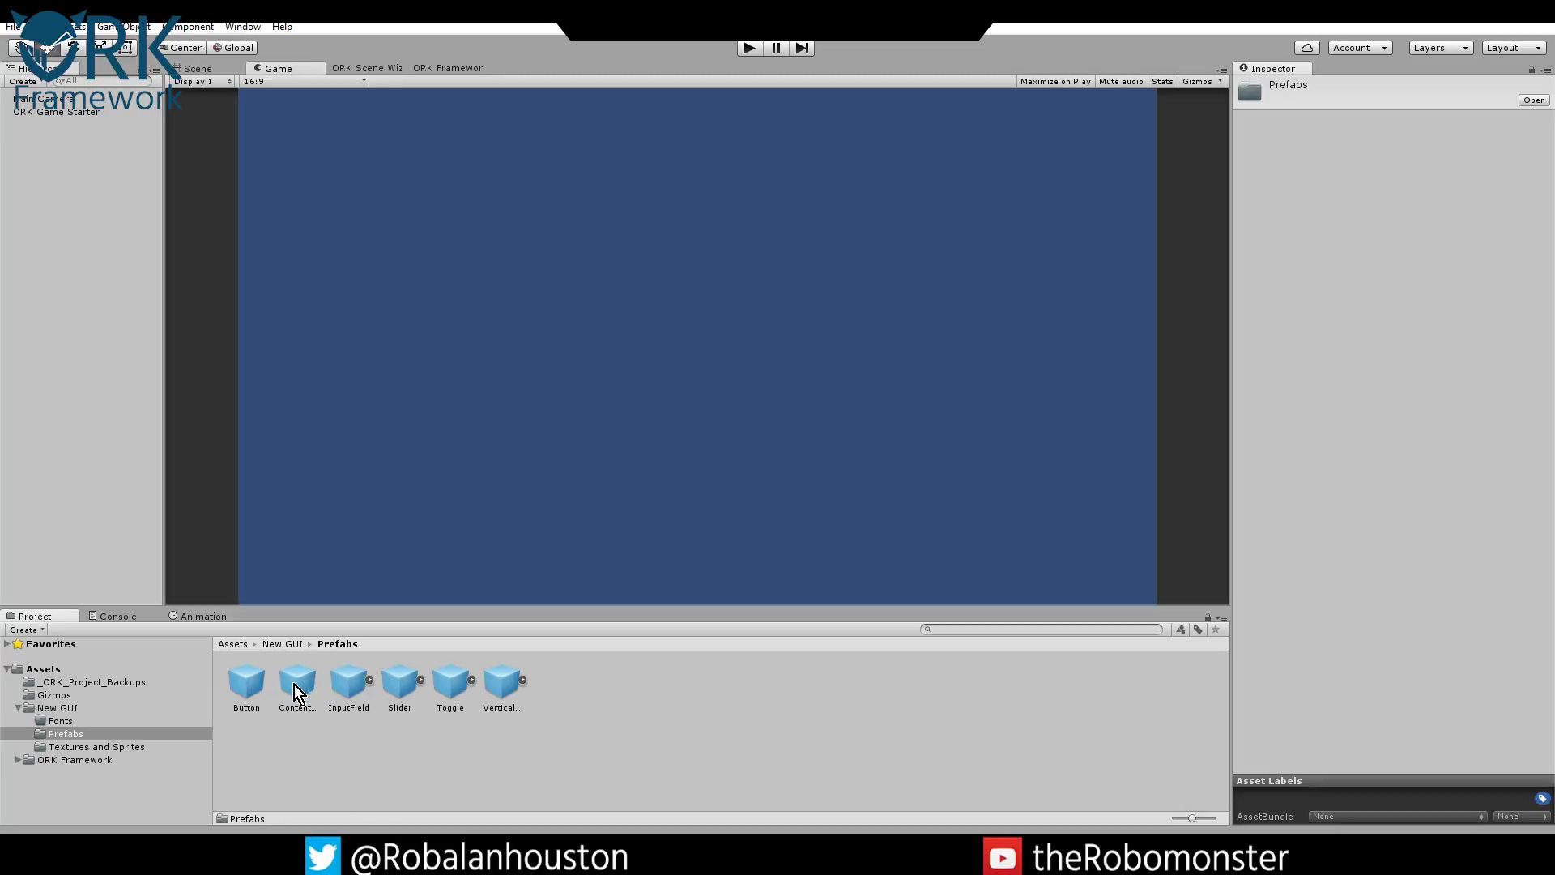
Examine the New GUI prefabs one by one, including Button, ContentBox, InputField, Slider, Toggle and the vertical scrollbar.
left_click(257, 687)
left_click(297, 685)
left_click(349, 685)
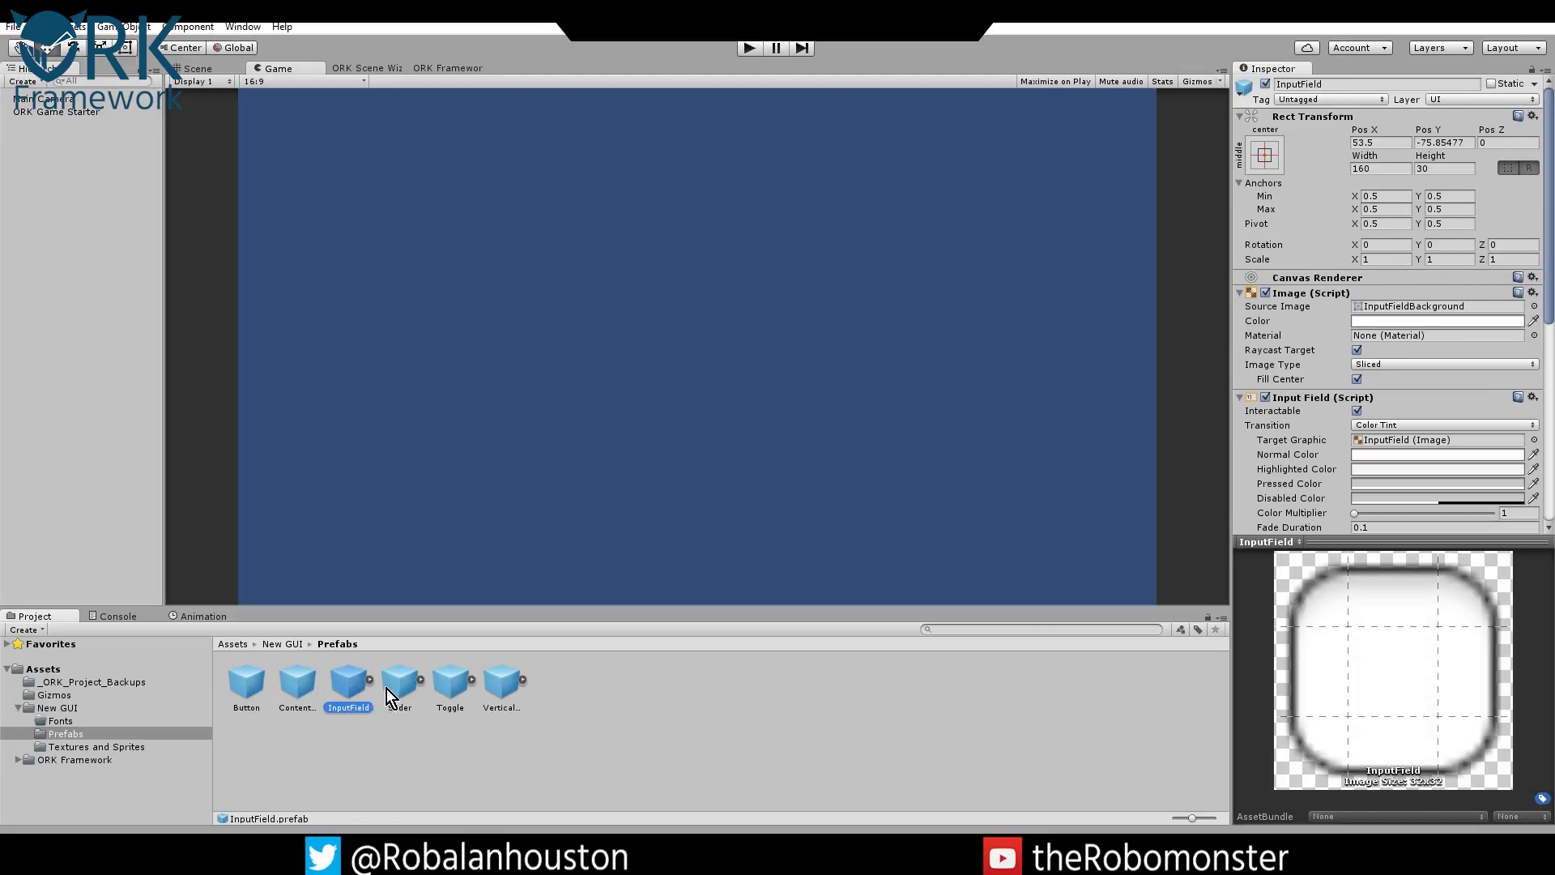
left_click(405, 690)
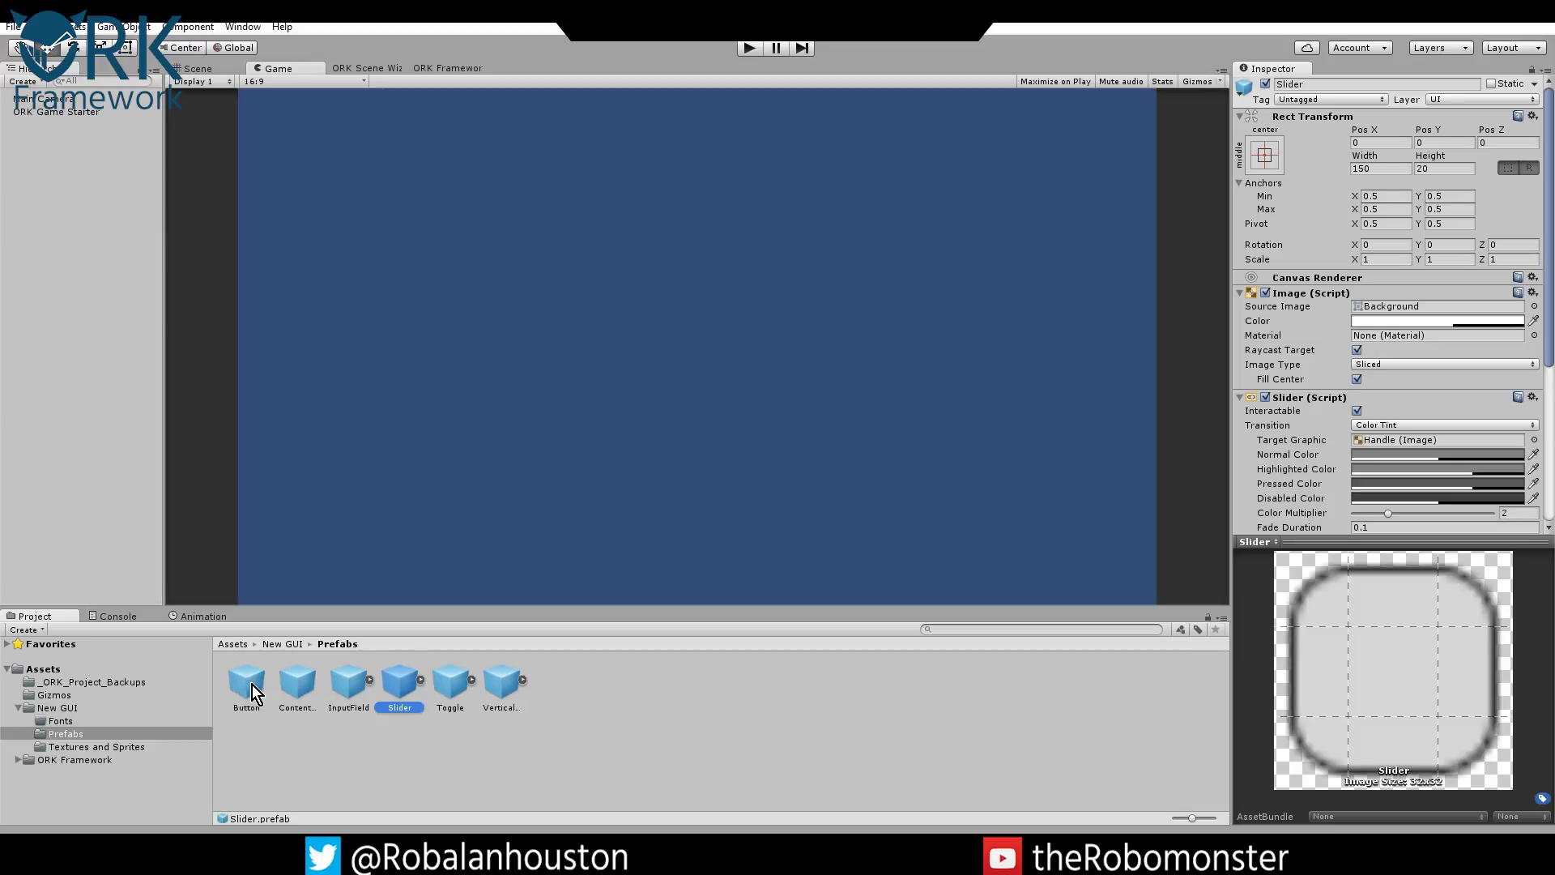
left_click(246, 689)
left_click(301, 685)
left_click(348, 684)
left_click(400, 684)
left_click(451, 684)
left_click(522, 680)
left_click(771, 703)
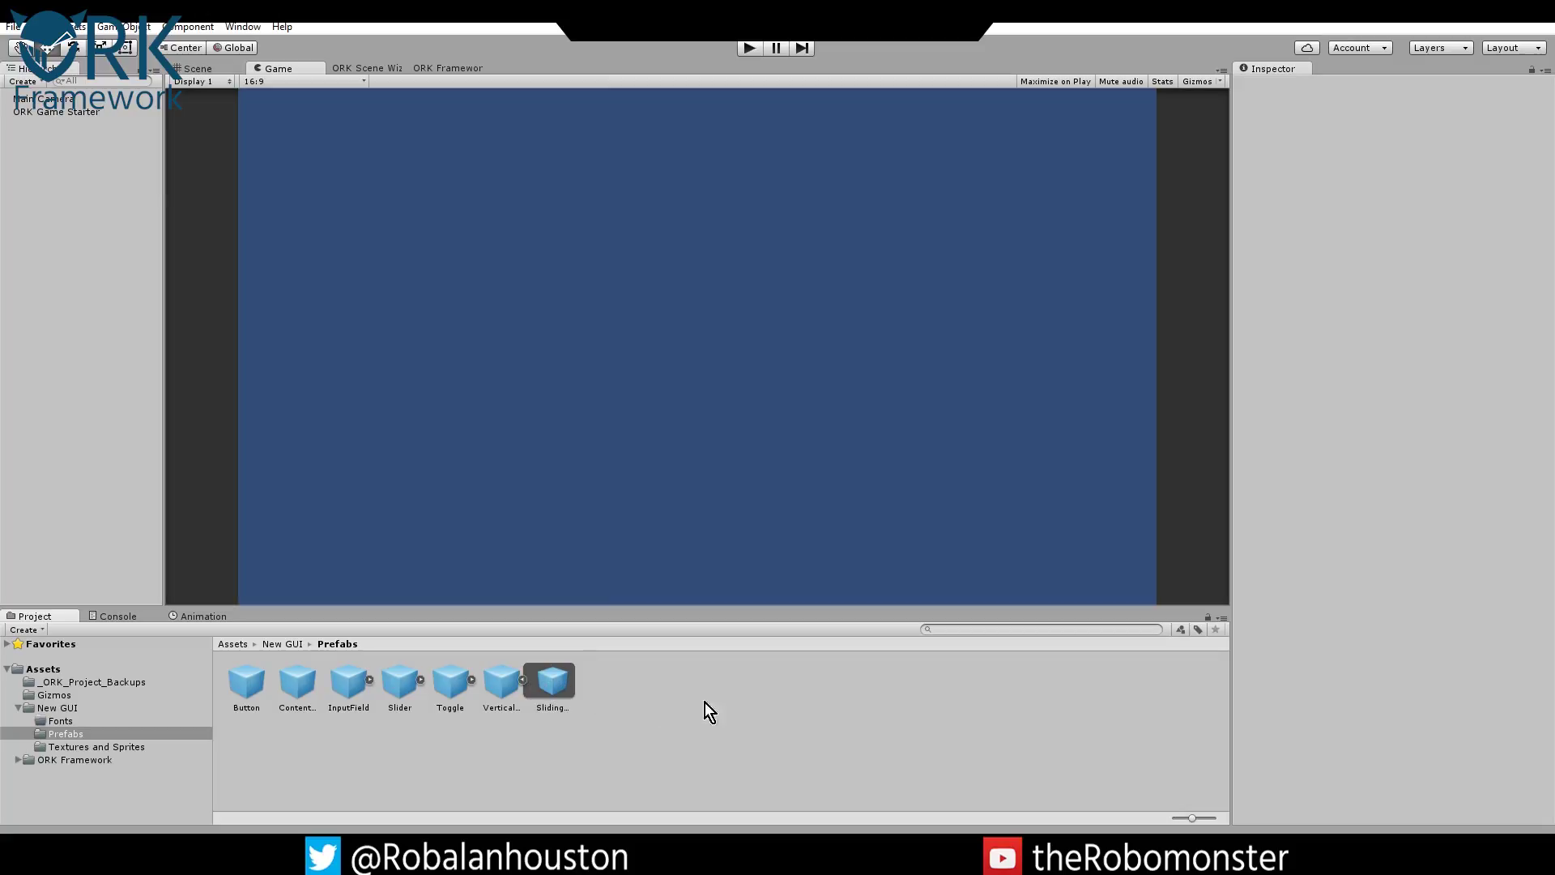
left_click(523, 680)
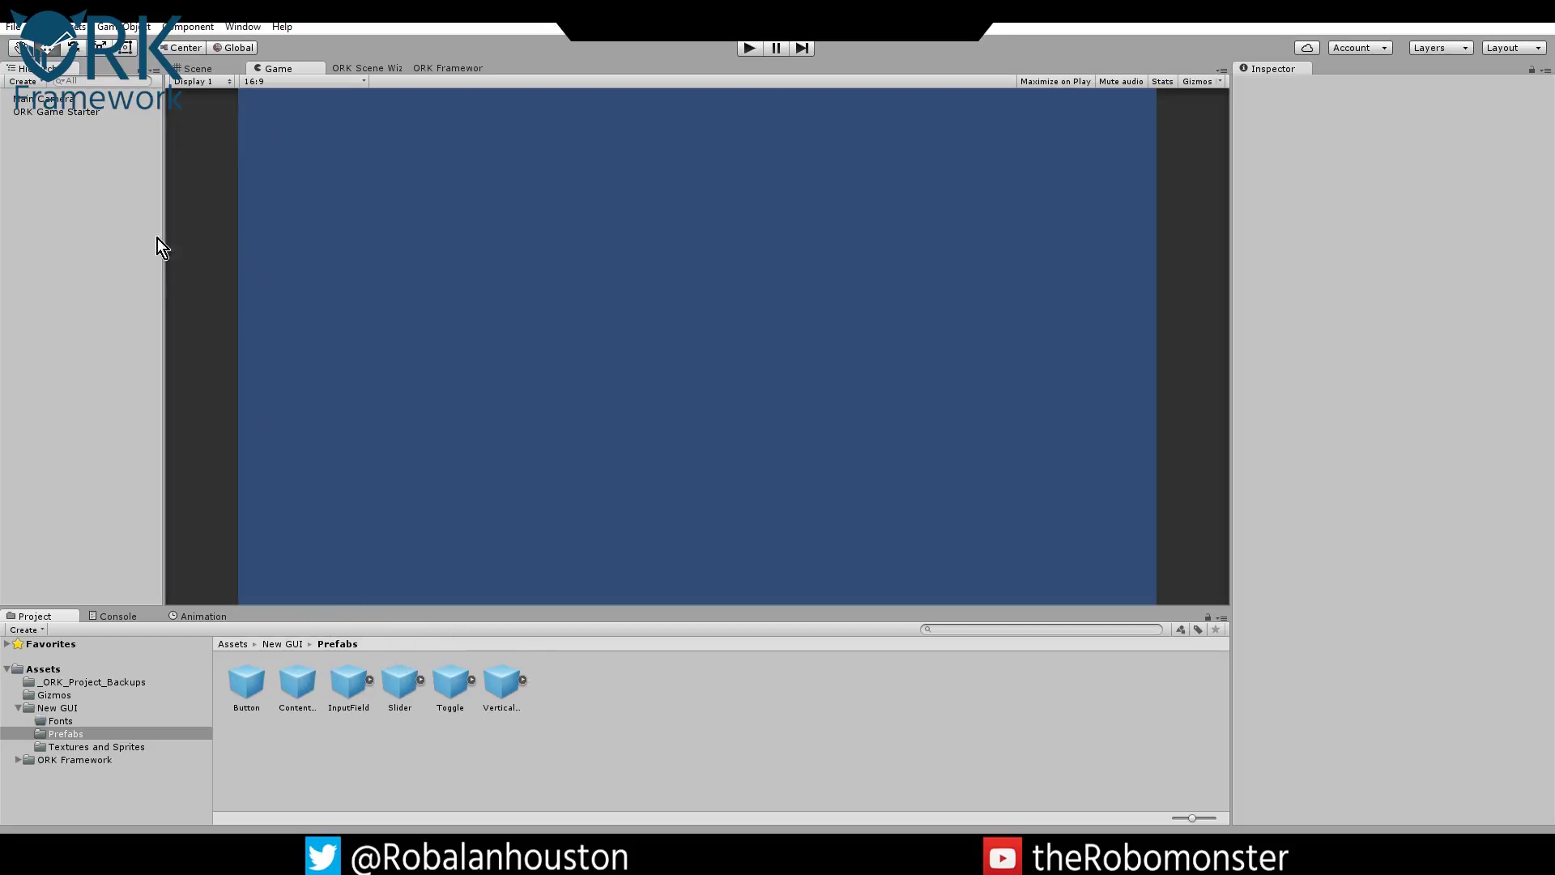
left_click(248, 678)
left_click(290, 682)
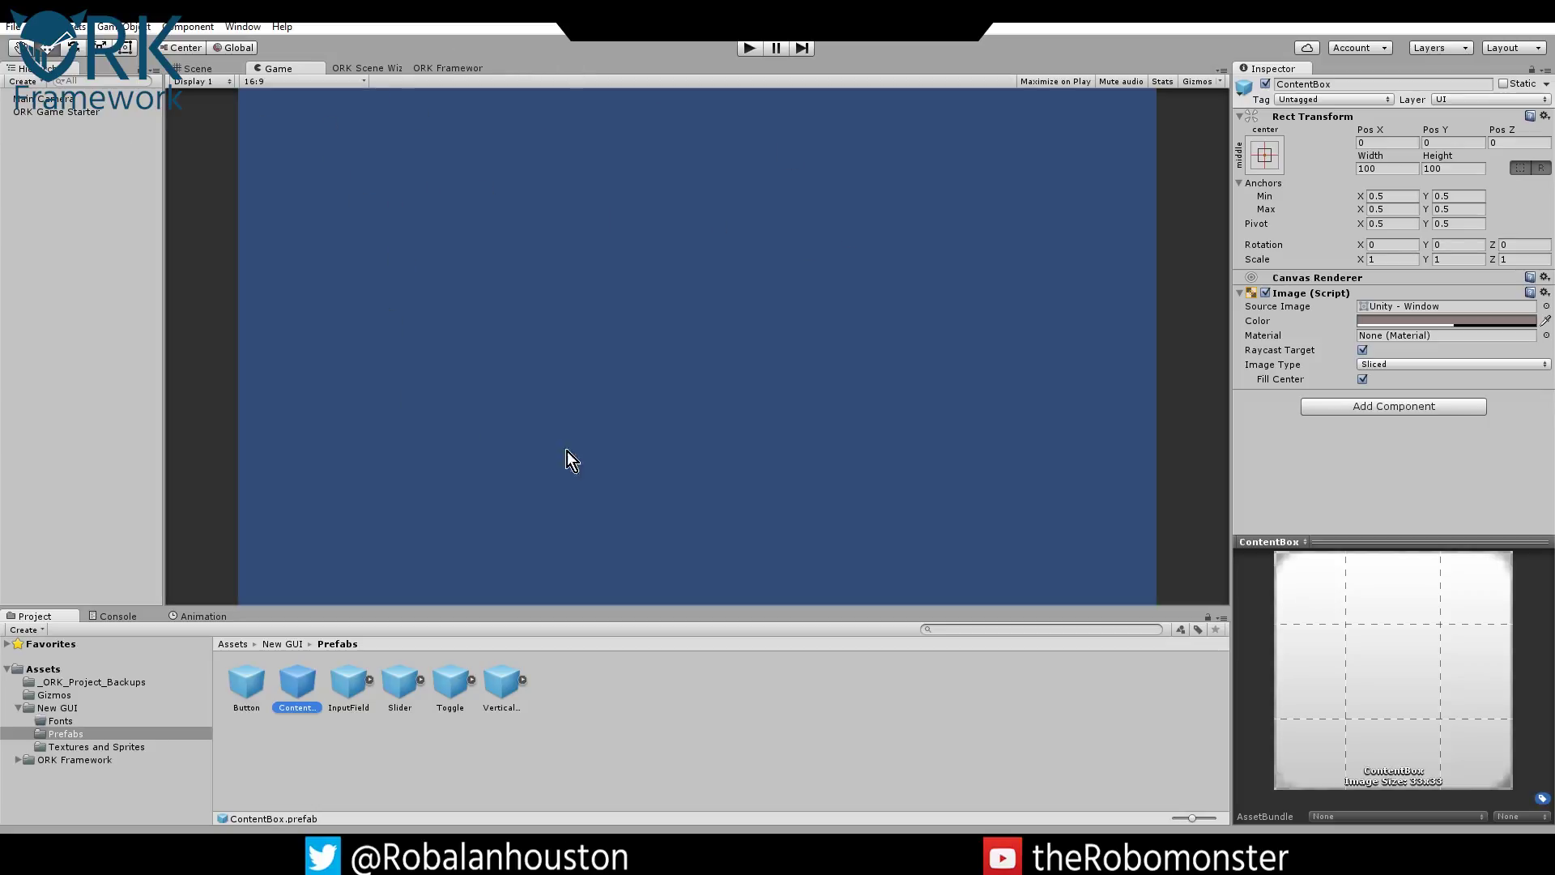
Examine the ORK Game Starter object's settings and compare the ORK Scene Wizard with the ORK Framework editor.
left_click(69, 113)
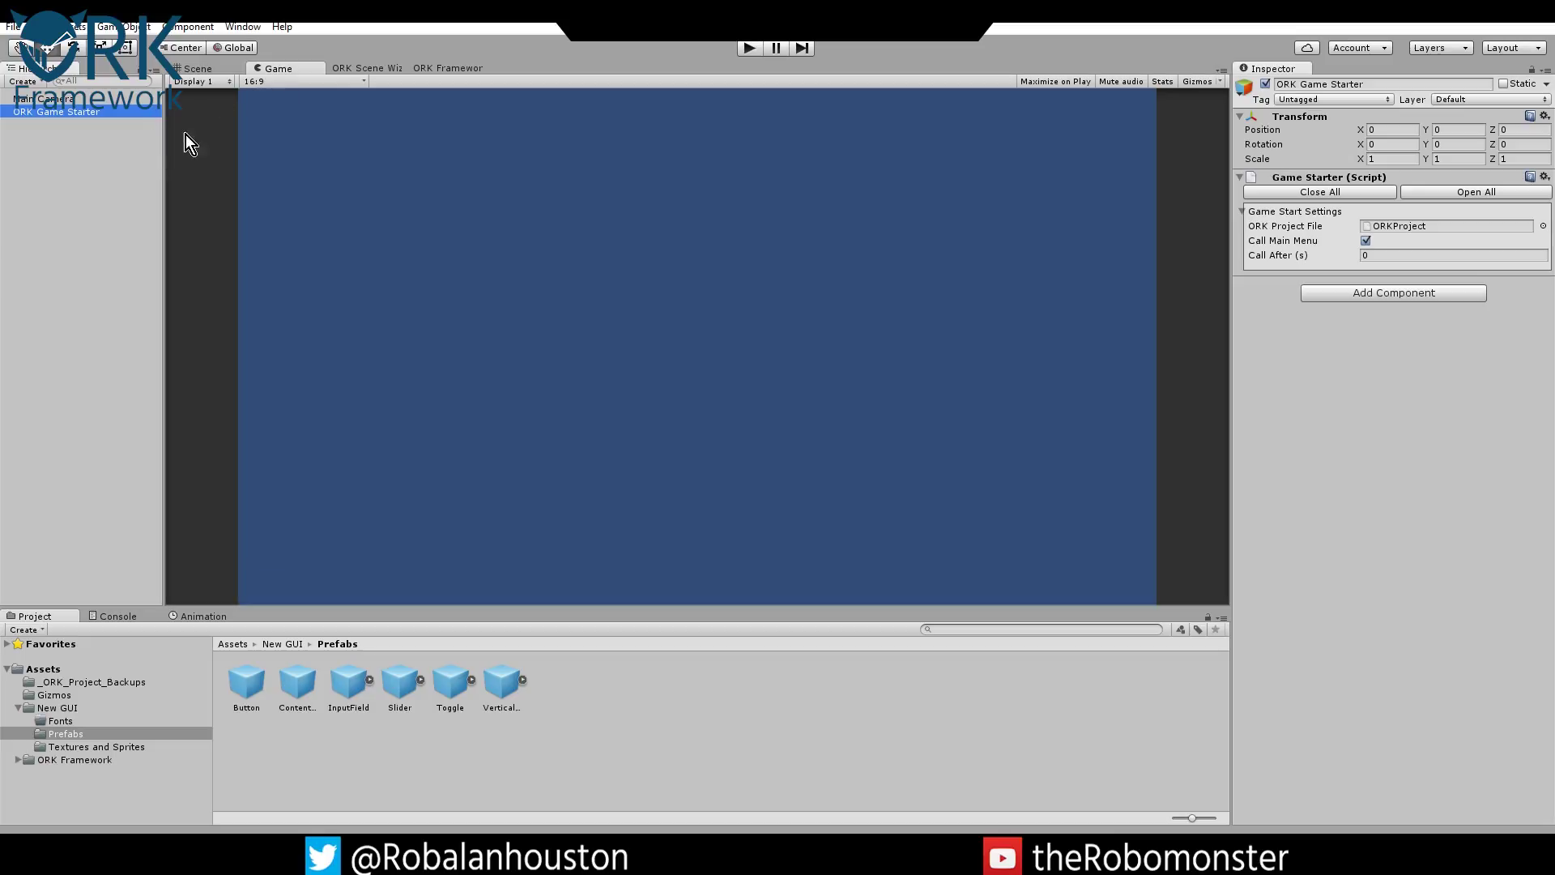
left_click(368, 69)
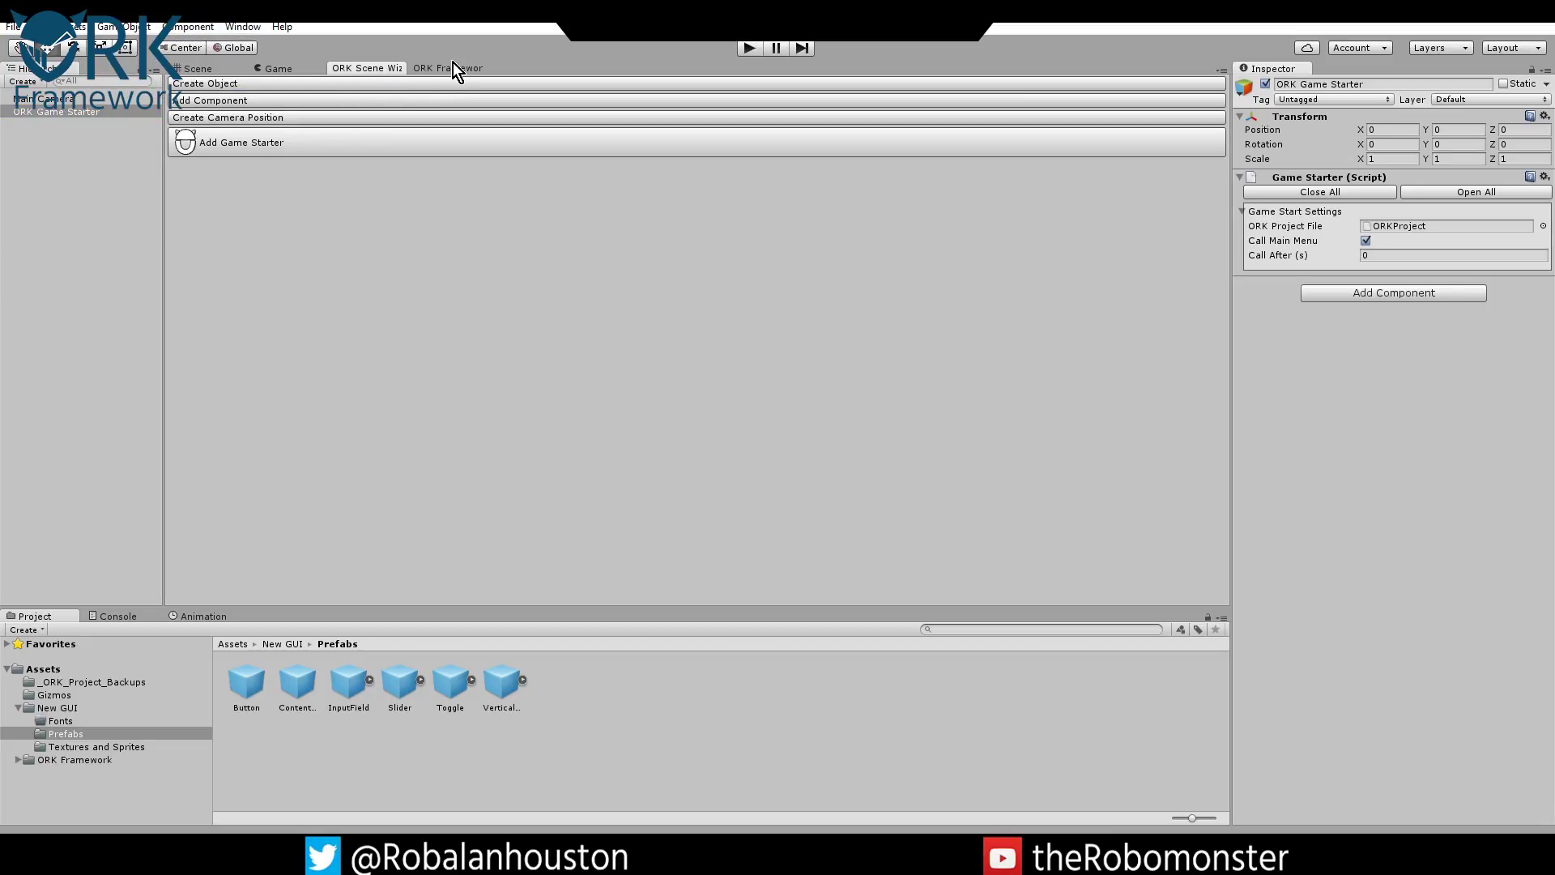
left_click(450, 68)
left_click(397, 70)
left_click(448, 68)
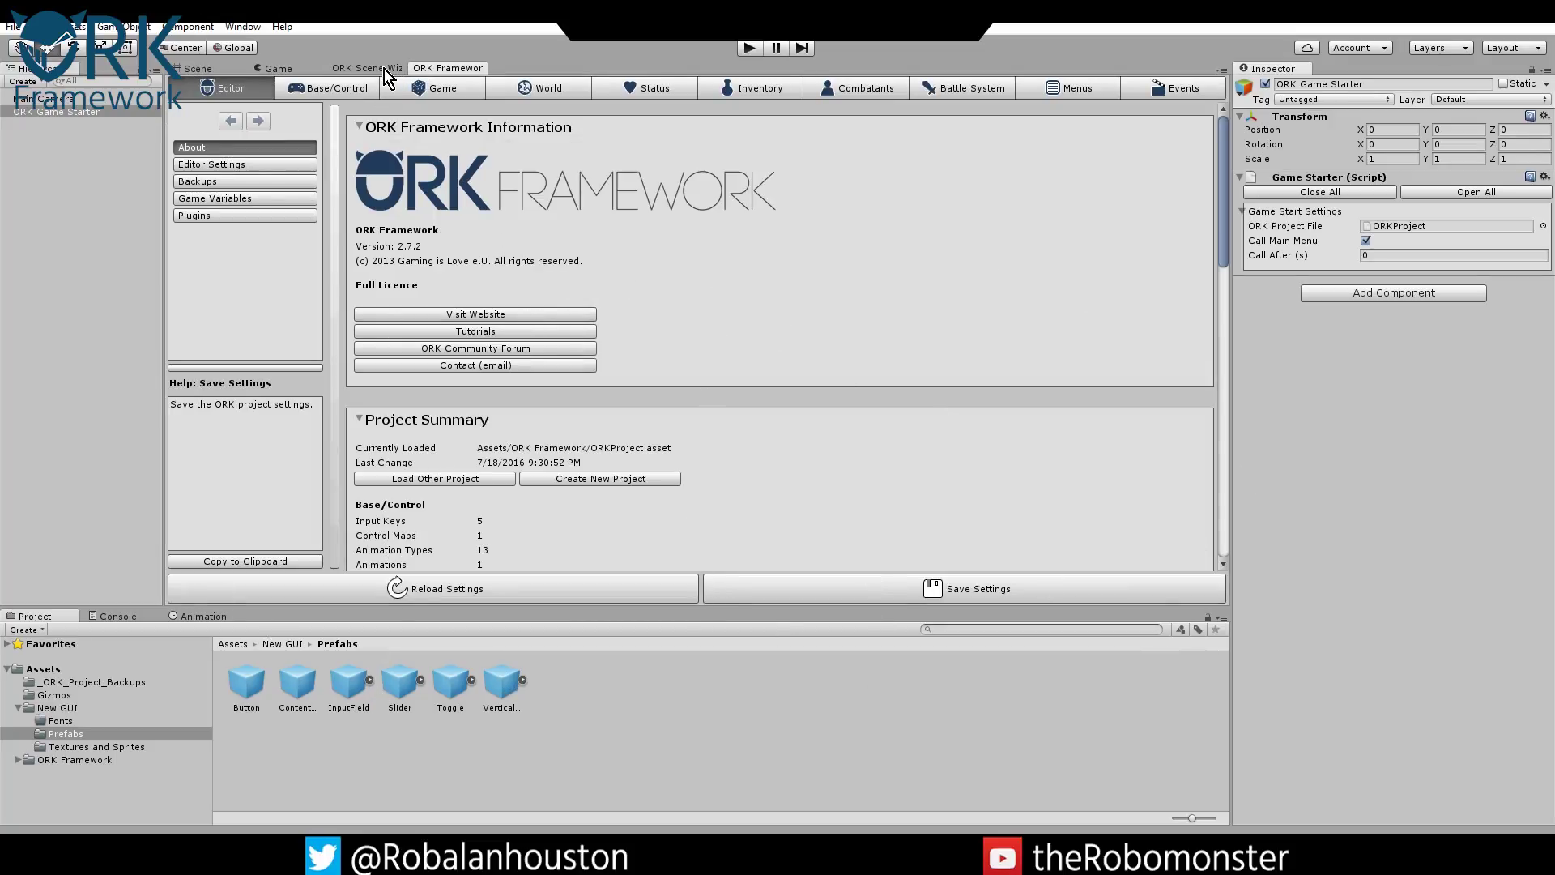
left_click(243, 27)
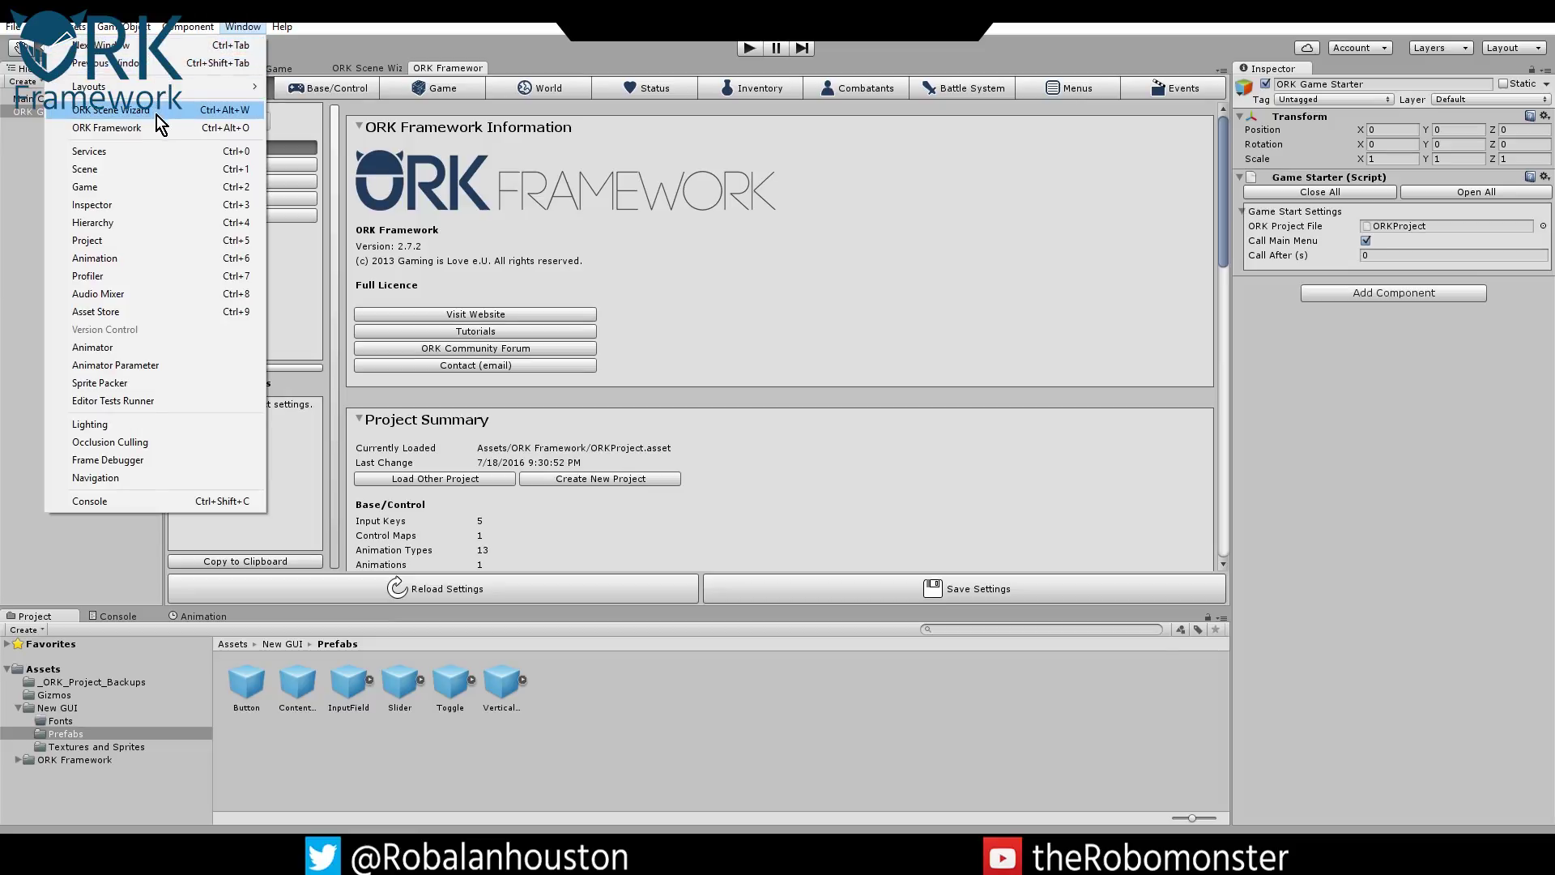
left_click(543, 70)
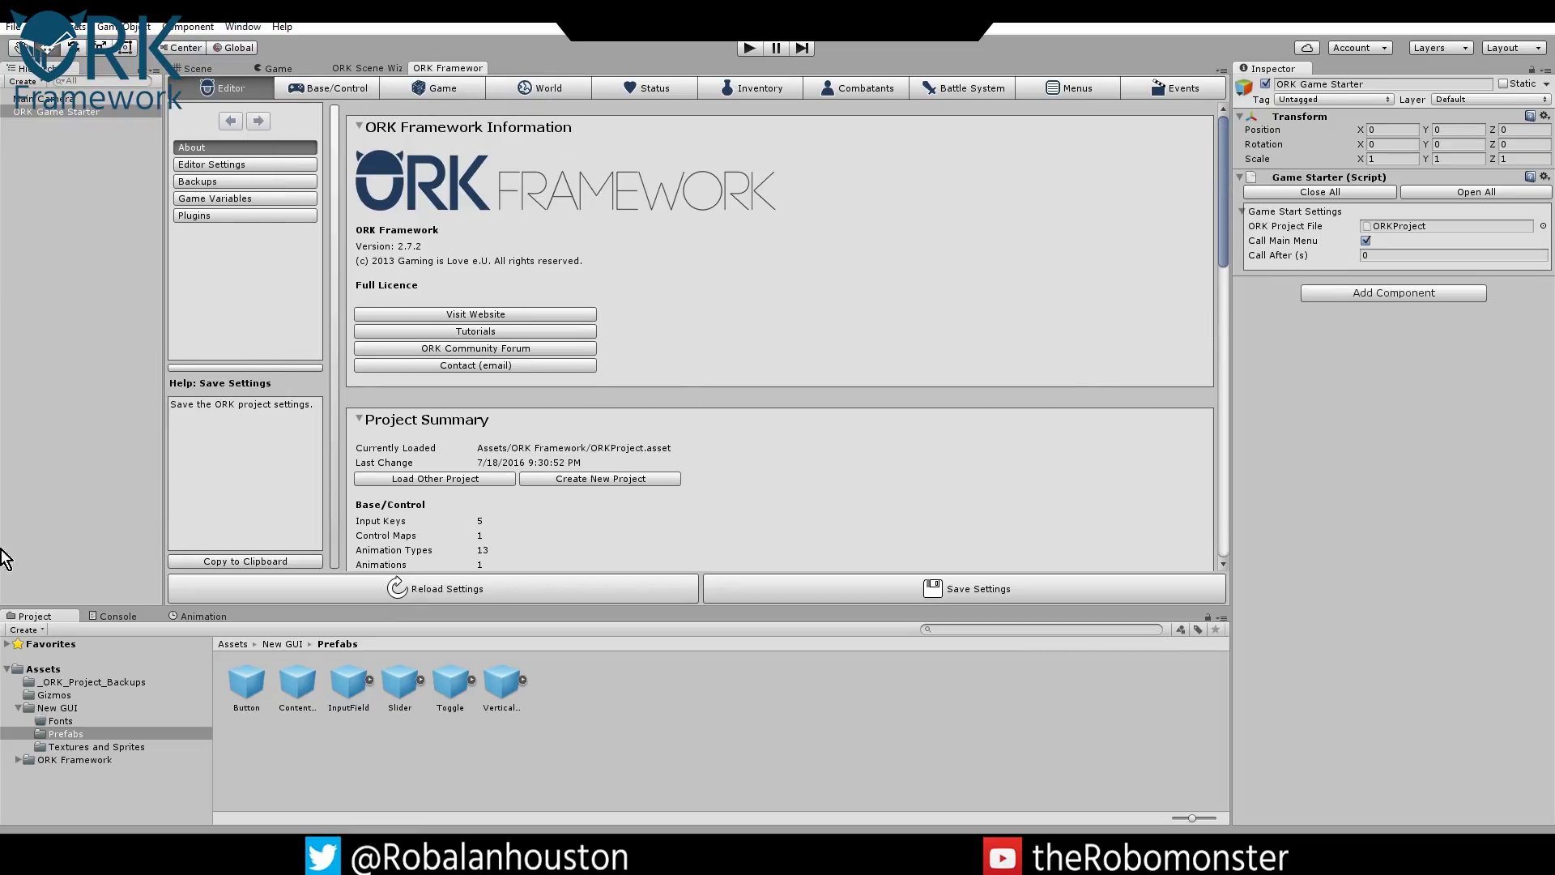
left_click(391, 69)
left_click(441, 67)
left_click(397, 67)
left_click(409, 67)
left_click(361, 69)
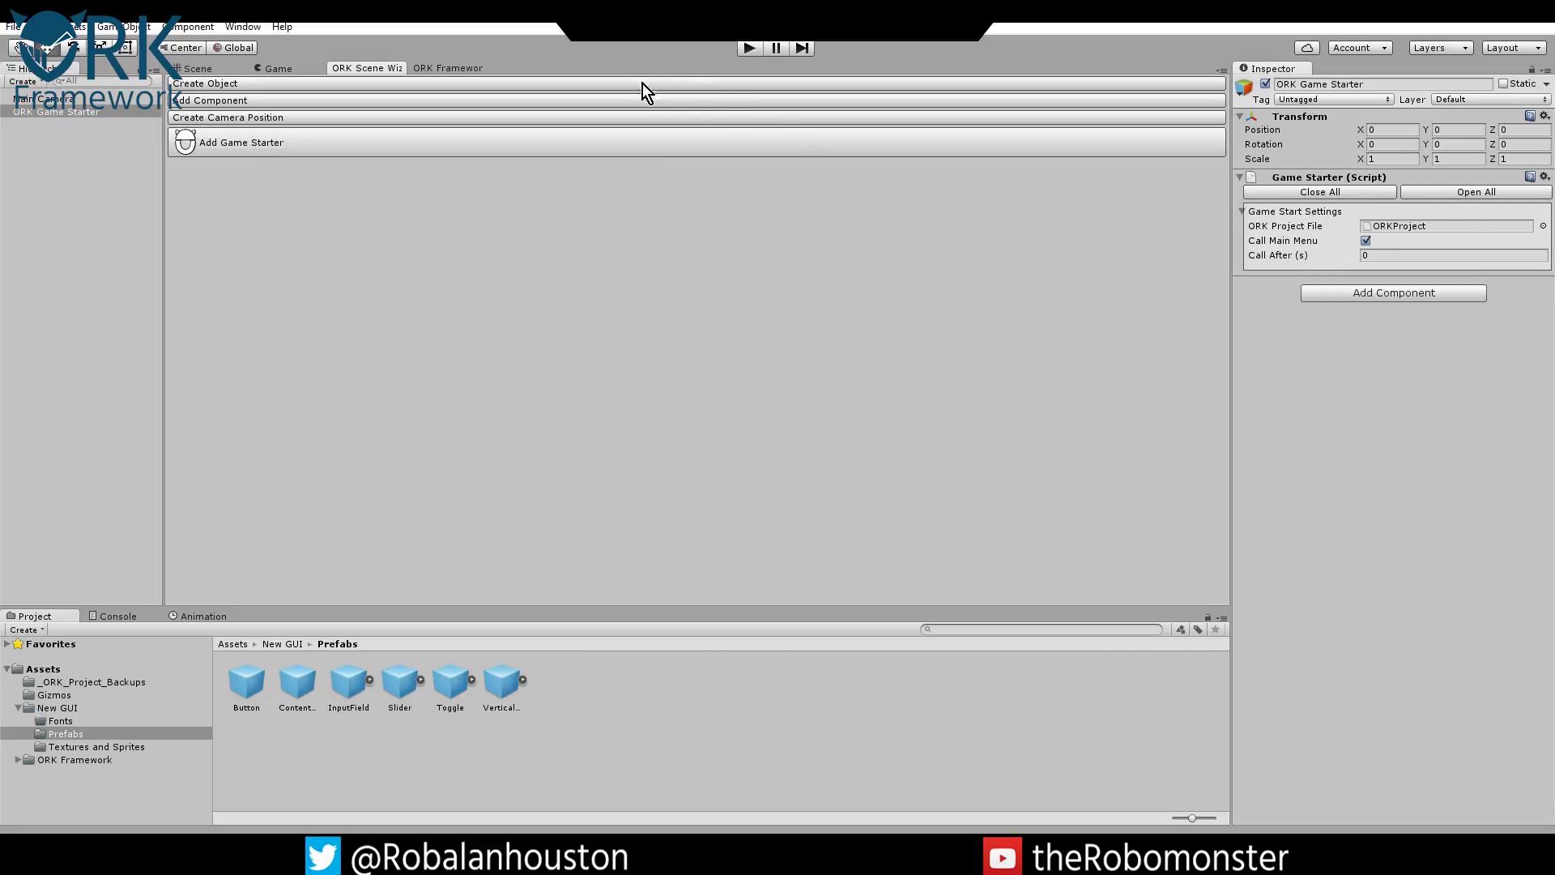
Open the ORK Framework menu settings and collapse every section except Base Settings.
left_click(461, 71)
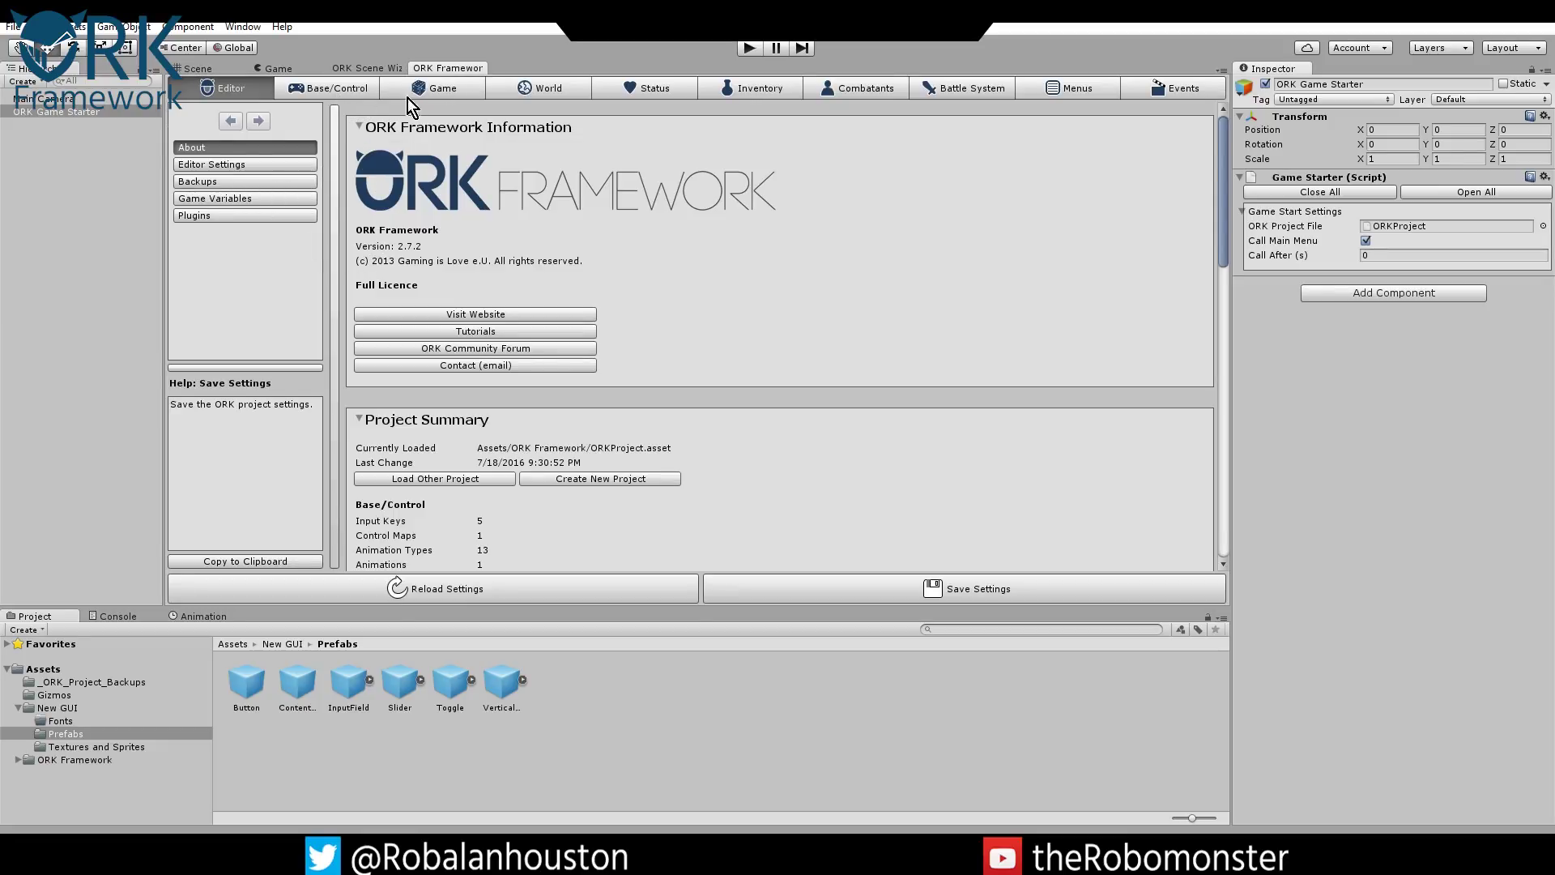
left_click(1076, 89)
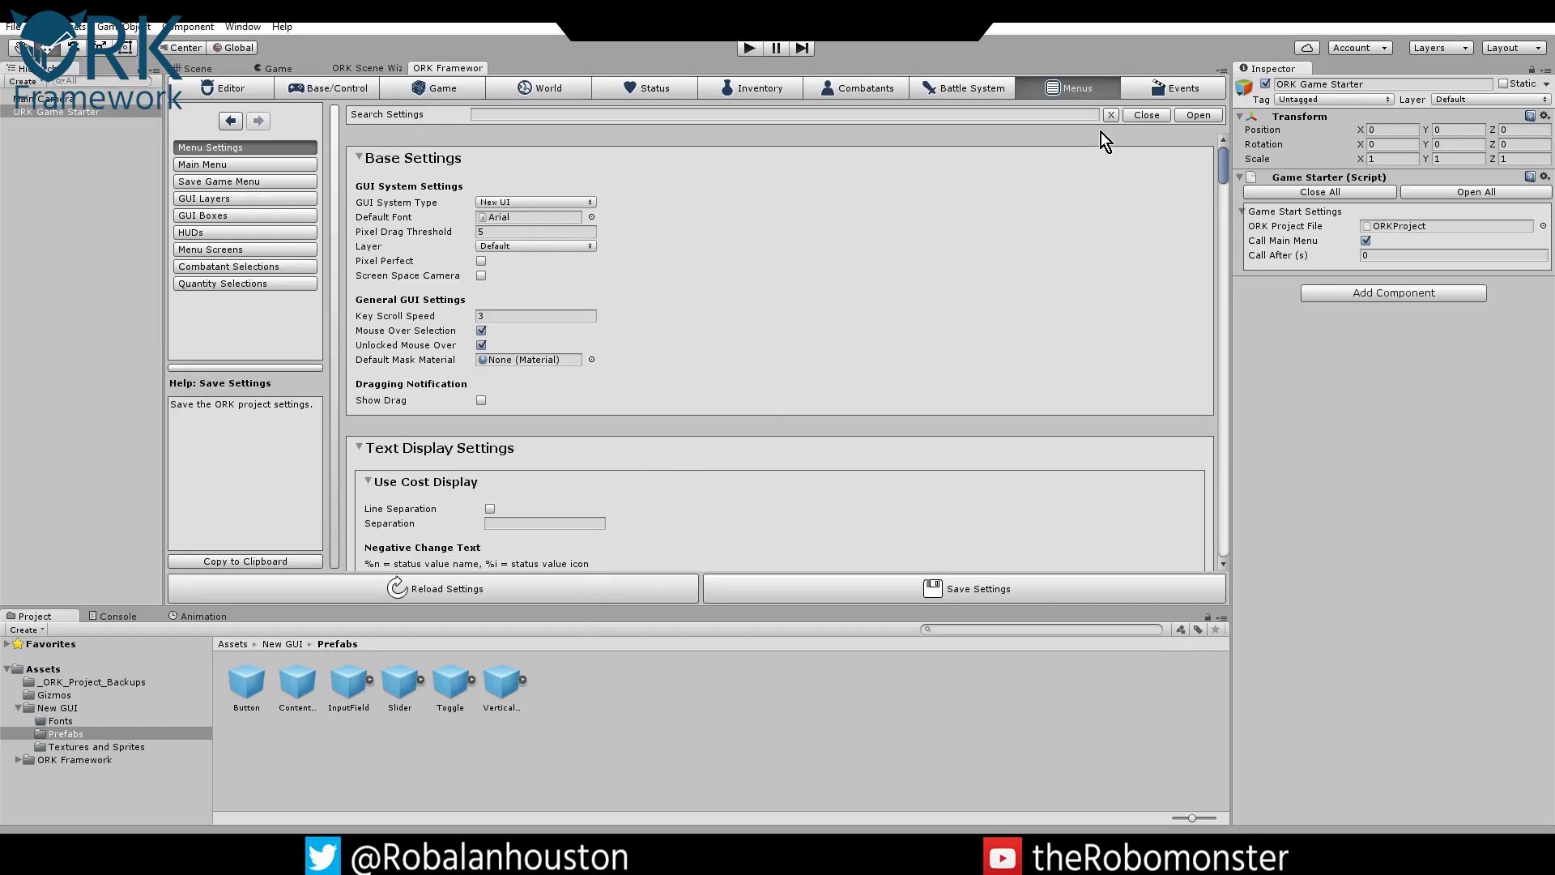
left_click(1142, 119)
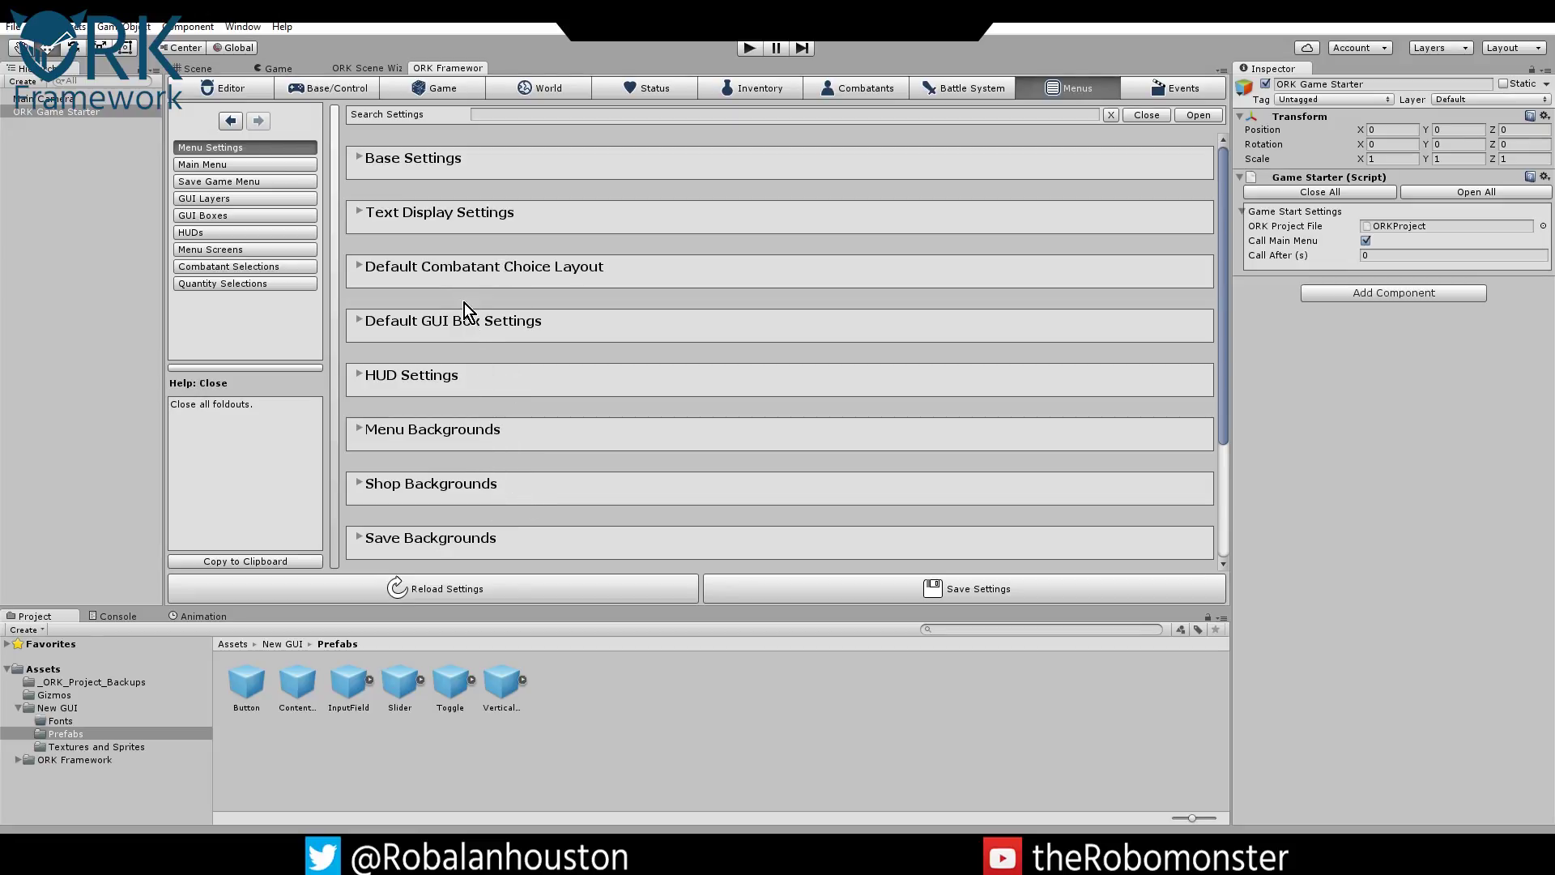
left_click(361, 158)
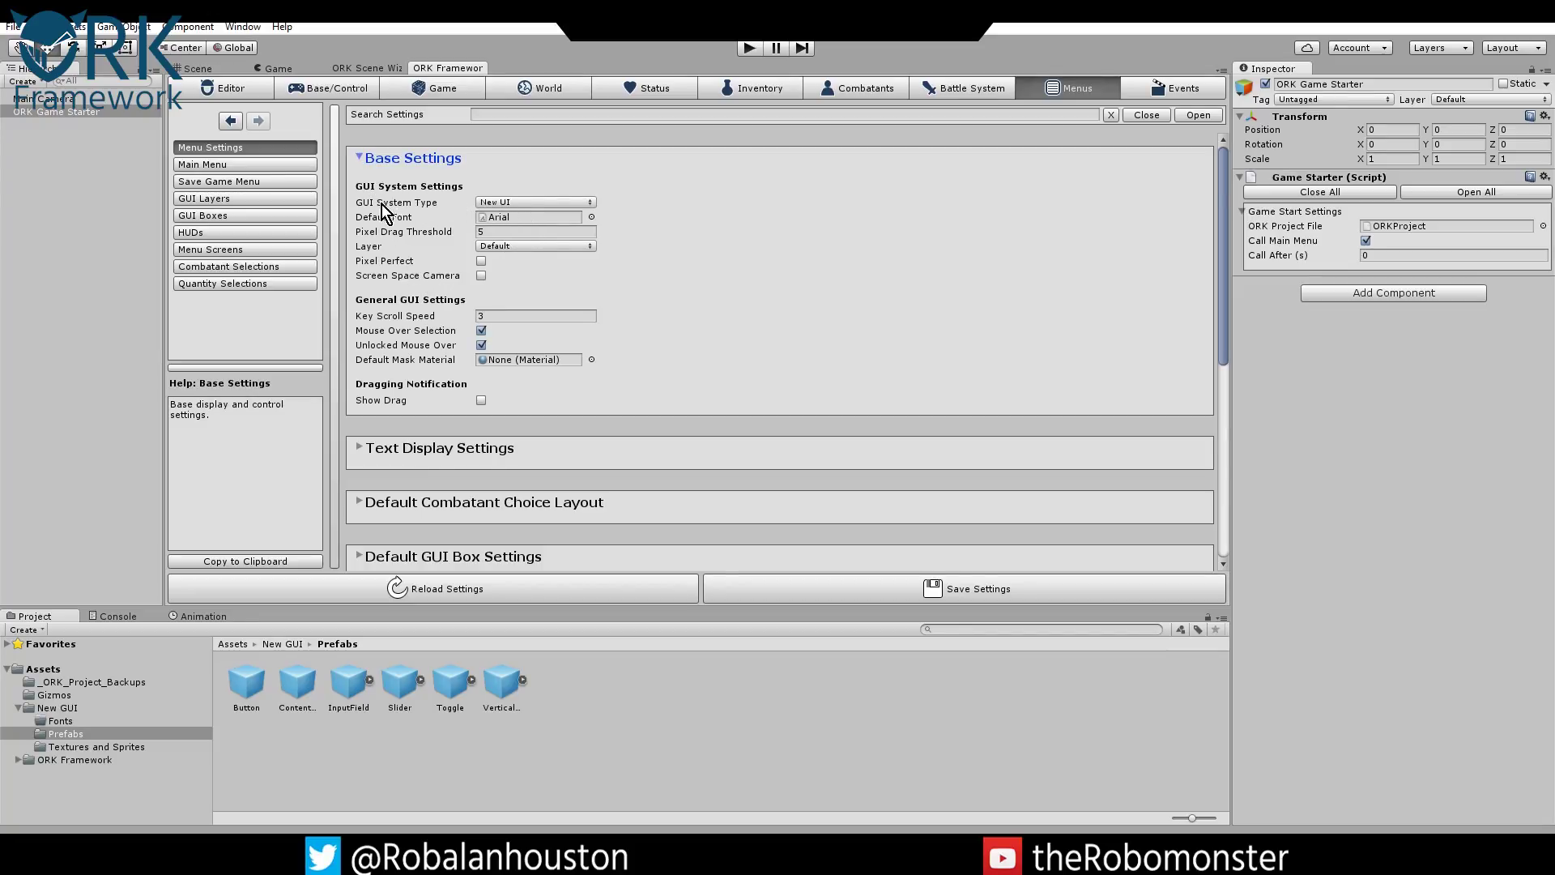
Switch the GUI System Type to Legacy GUI and back to New UI.
left_click(489, 203)
left_click(510, 221)
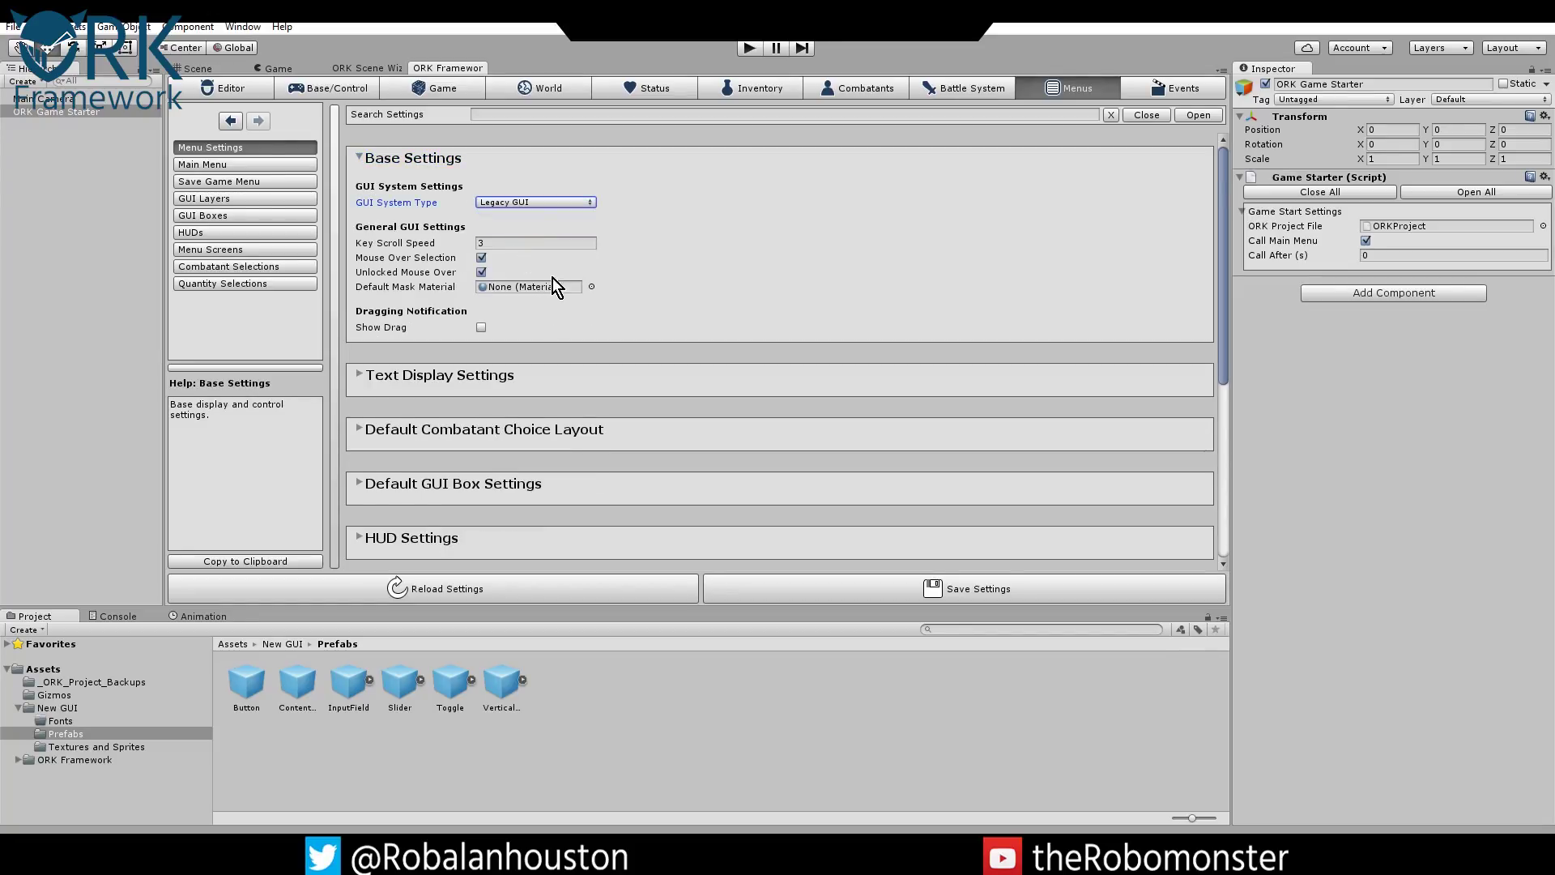
left_click(504, 203)
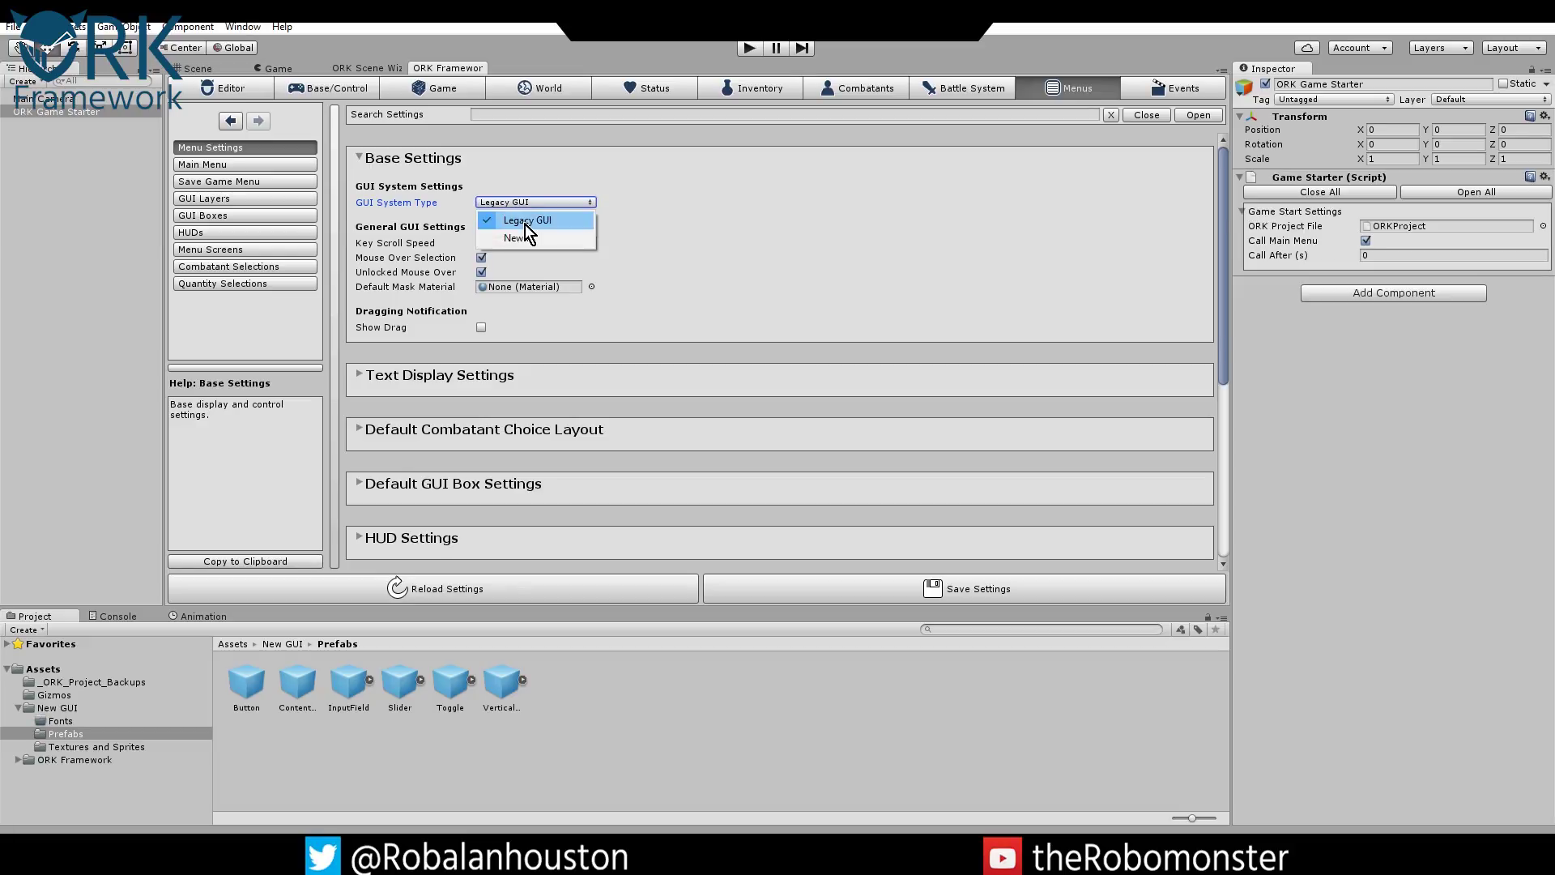
left_click(522, 239)
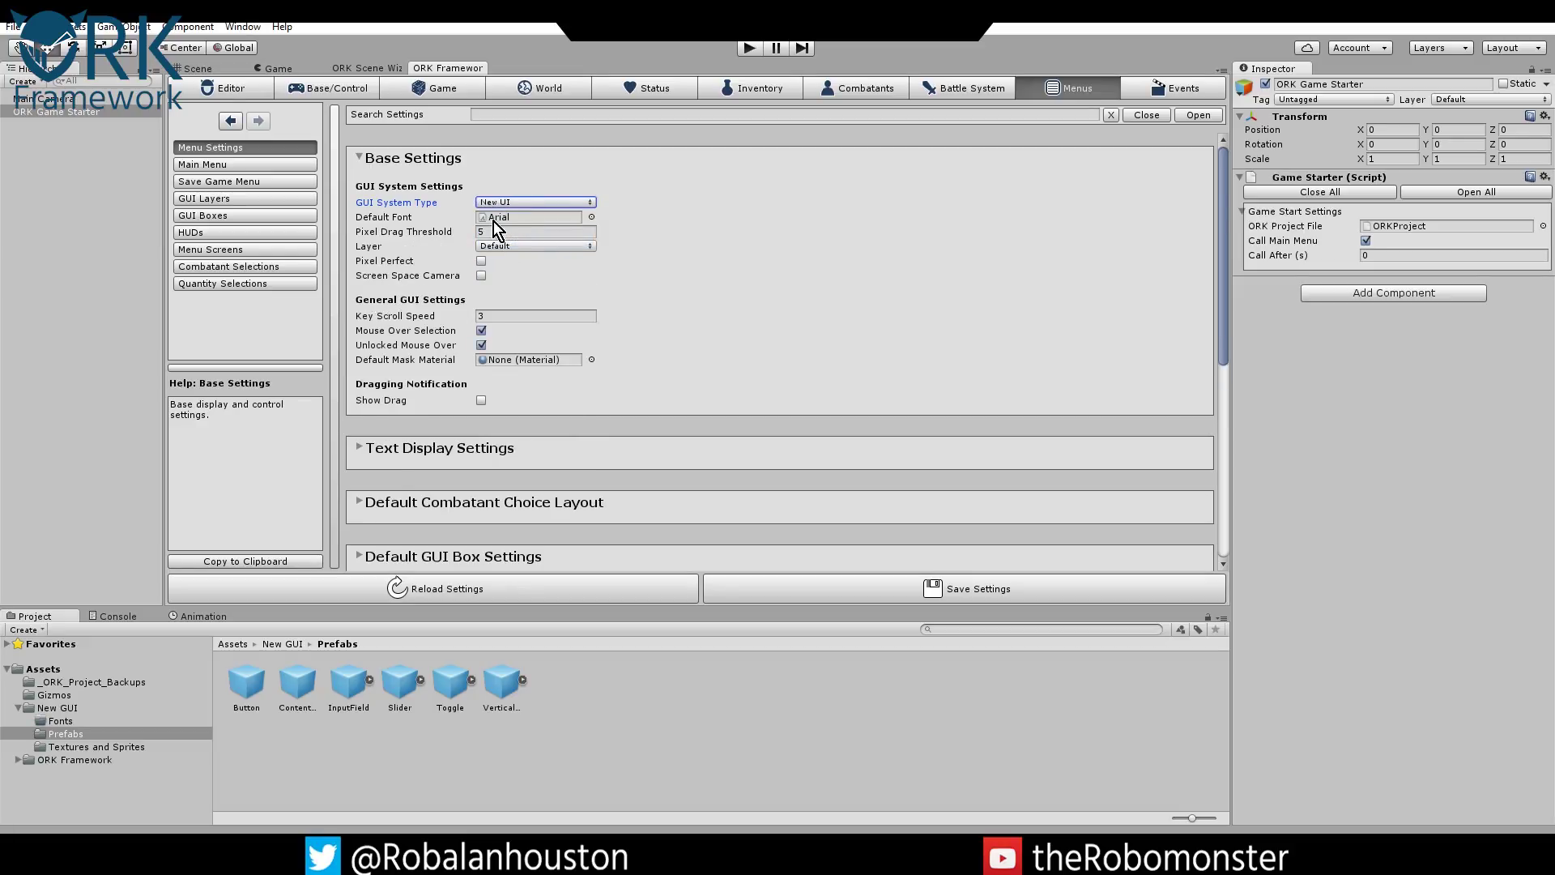
Review the Base Settings options and the remaining Menu Settings sections, including the subsections of Default GUI Box Settings.
mouse_move(458, 220)
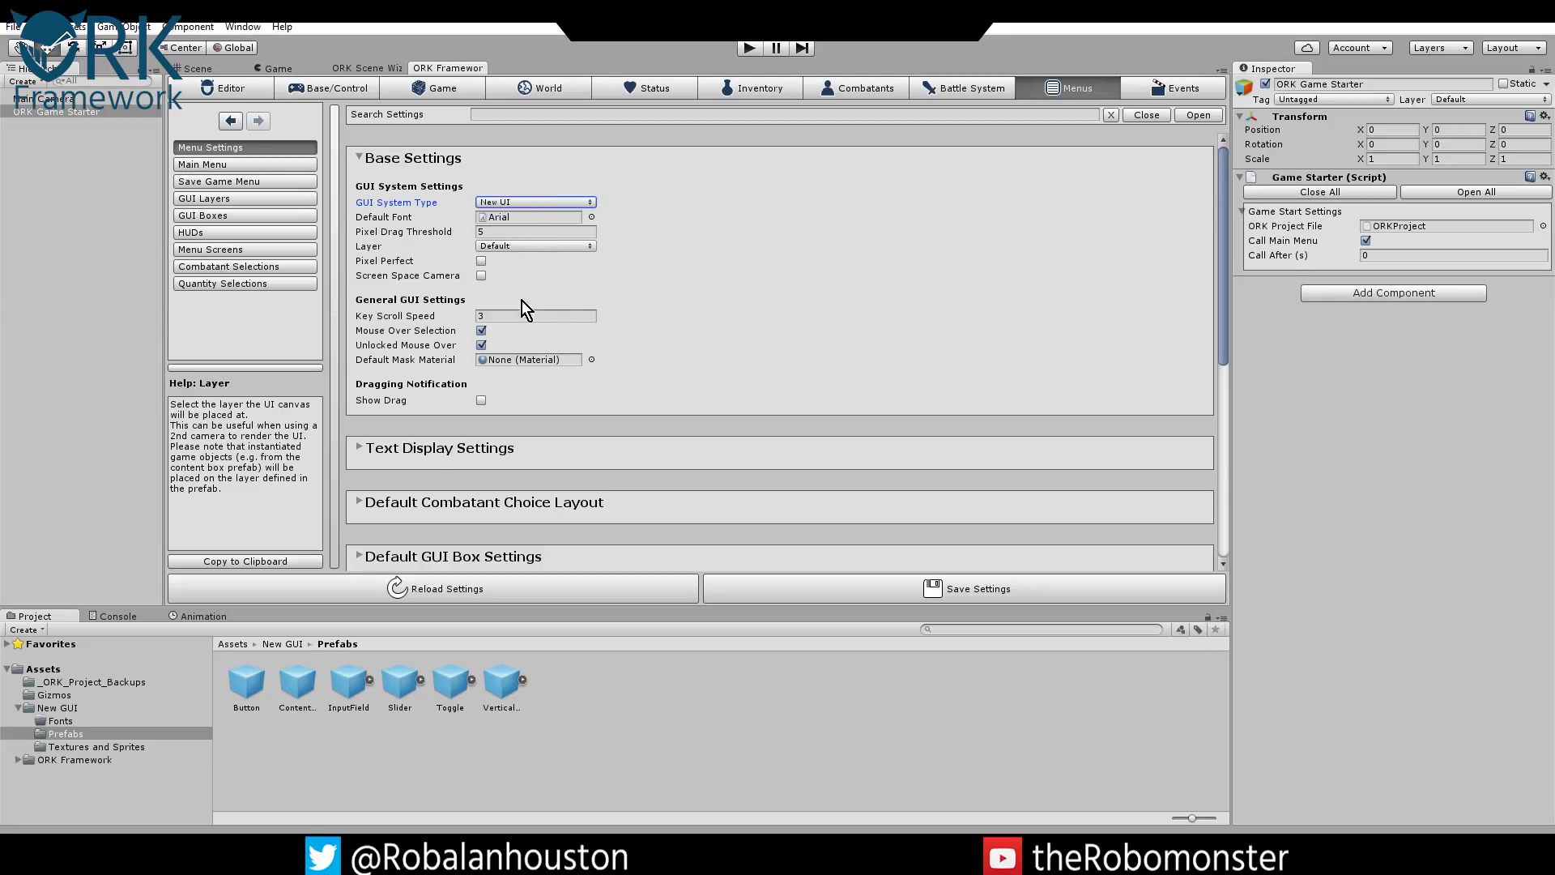
scroll(567, 243, "down", 5)
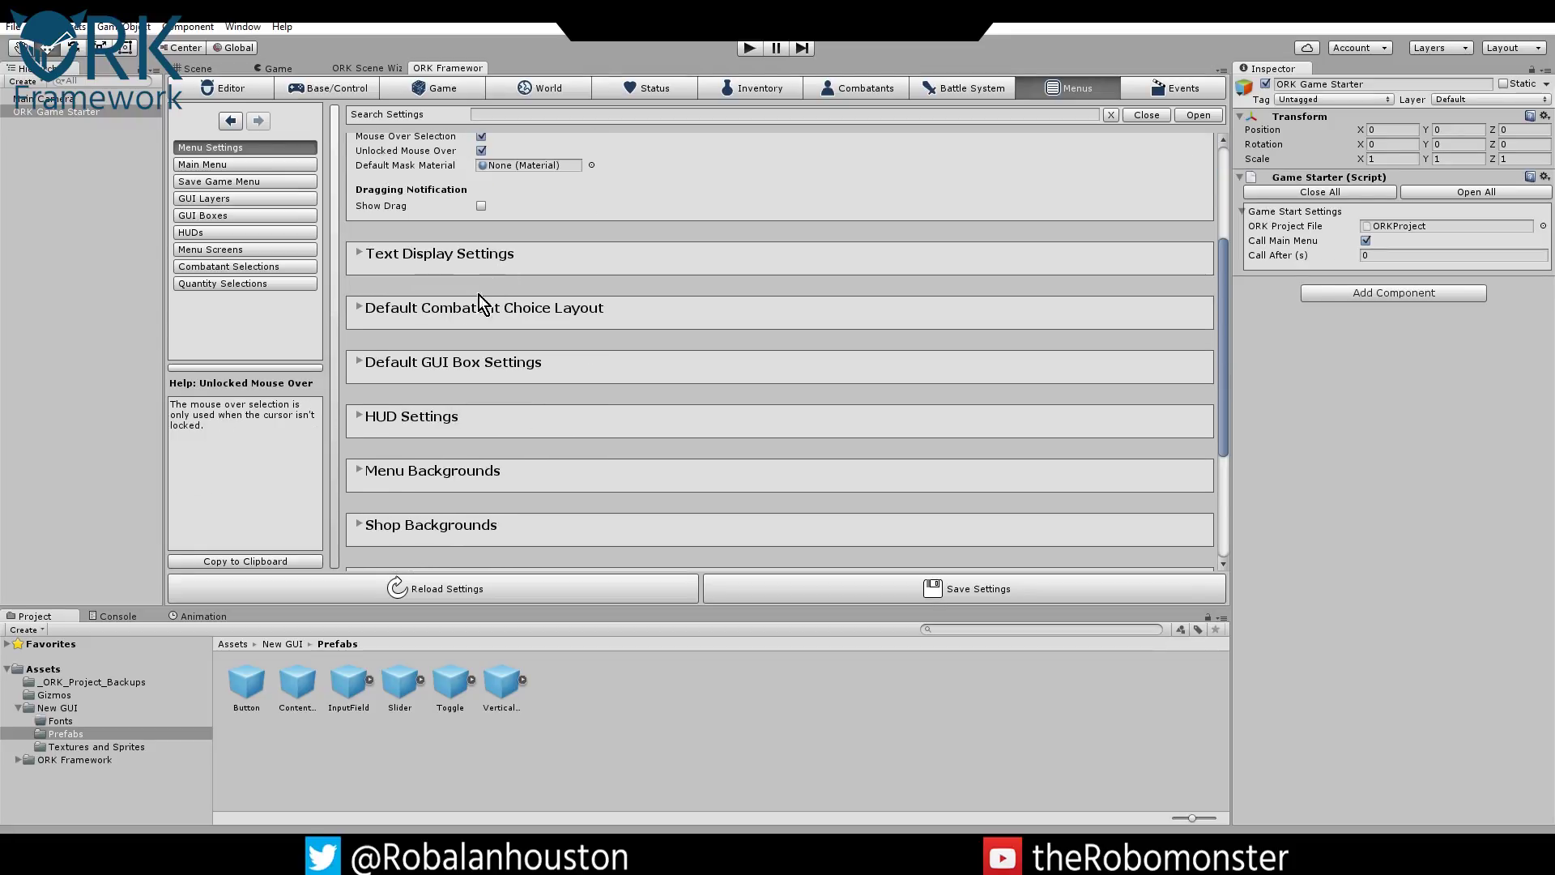
left_click(363, 363)
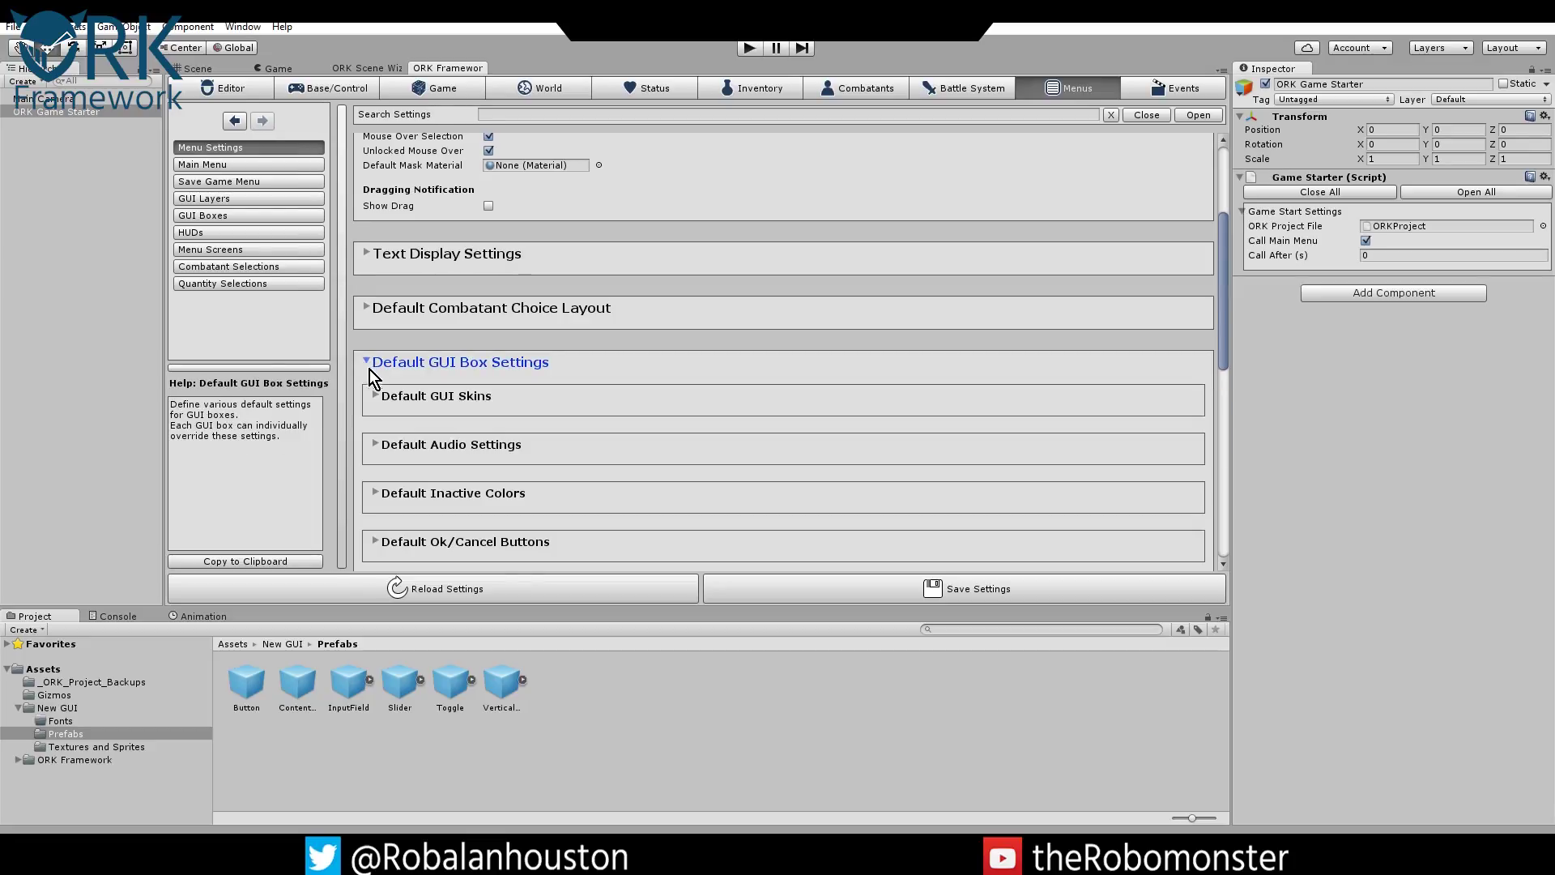
scroll(468, 384, "down", 3)
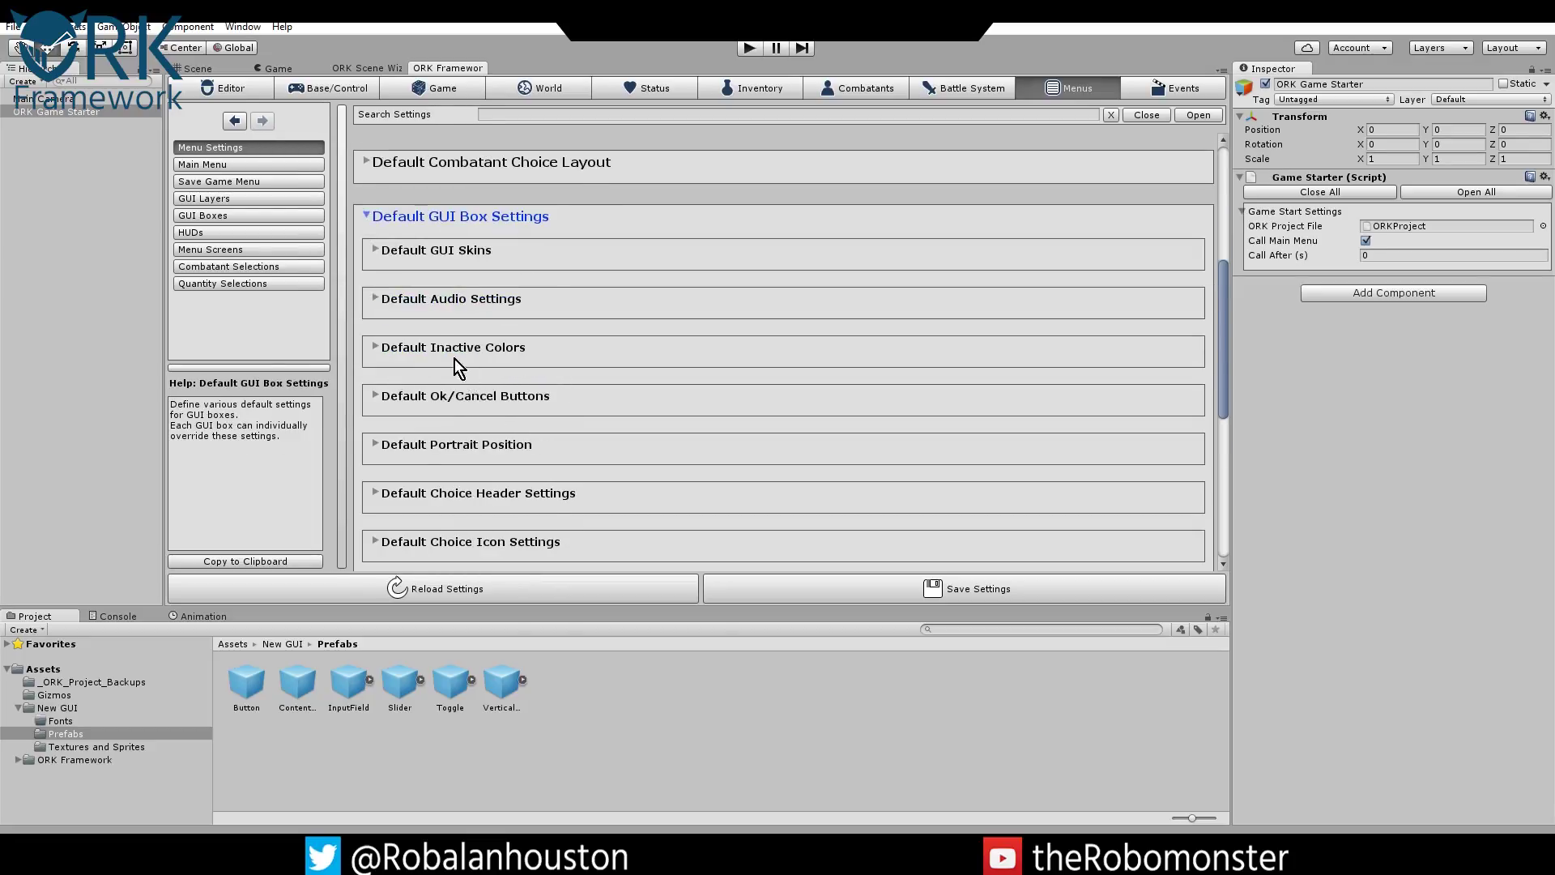
left_click(368, 215)
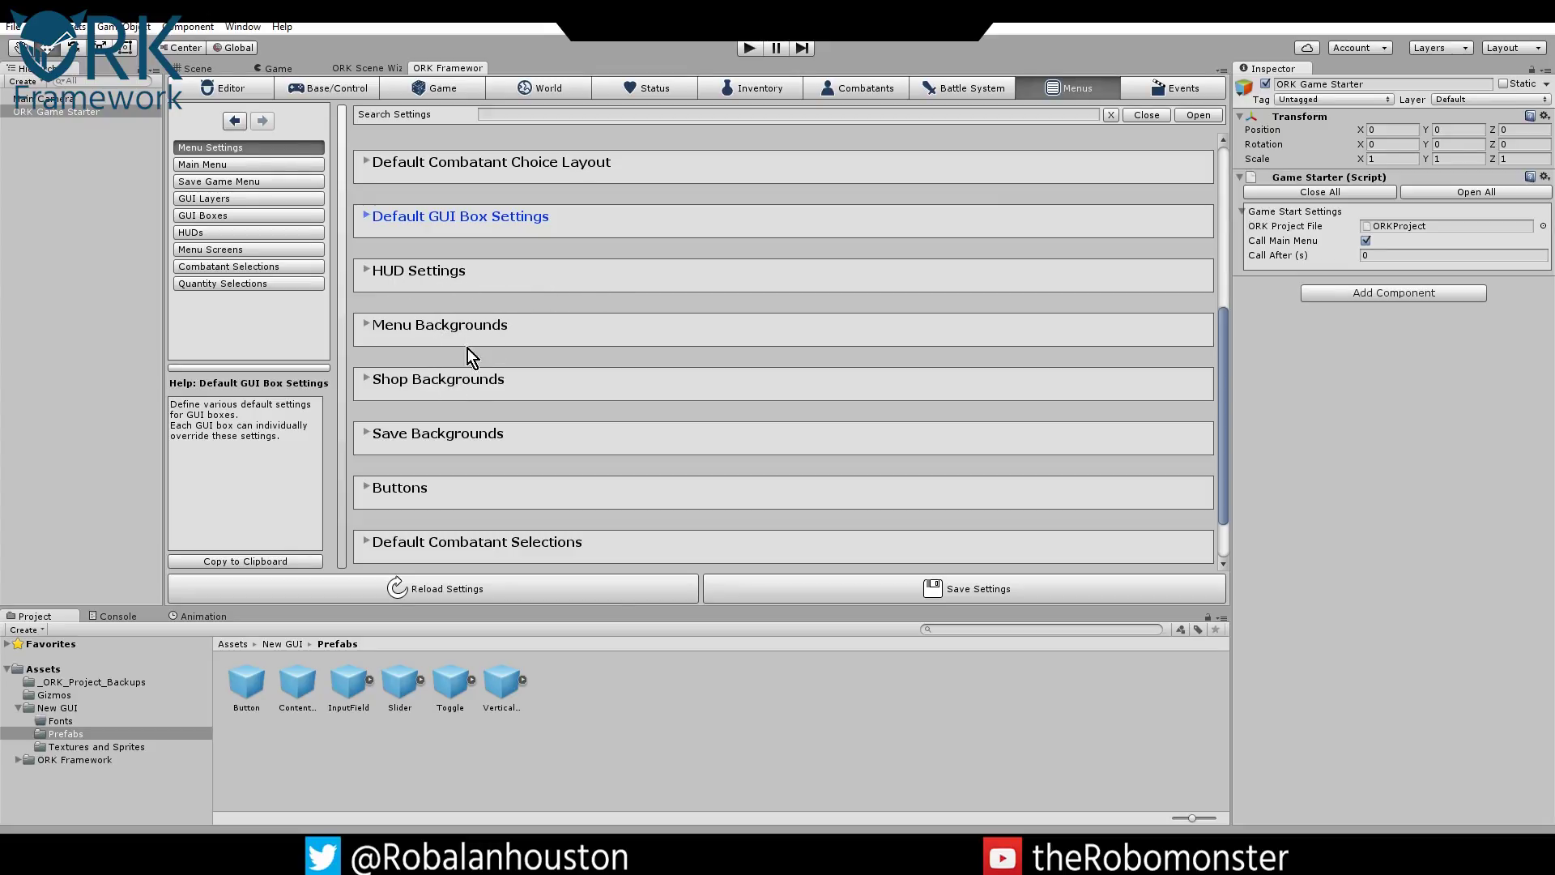
scroll(465, 373, "down", 1)
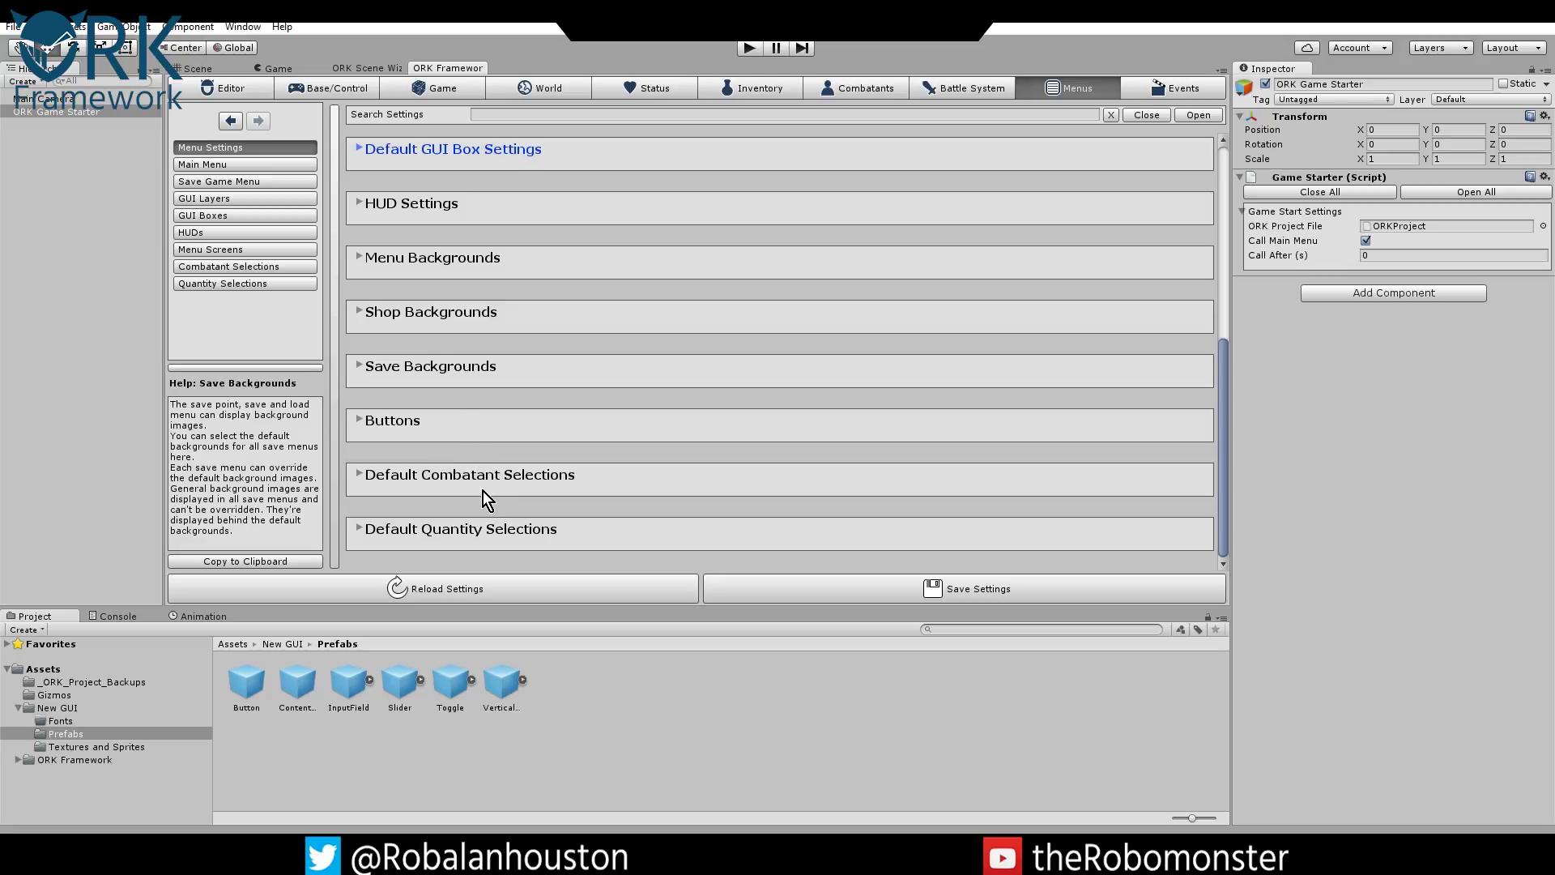
scroll(483, 487, "up", 6)
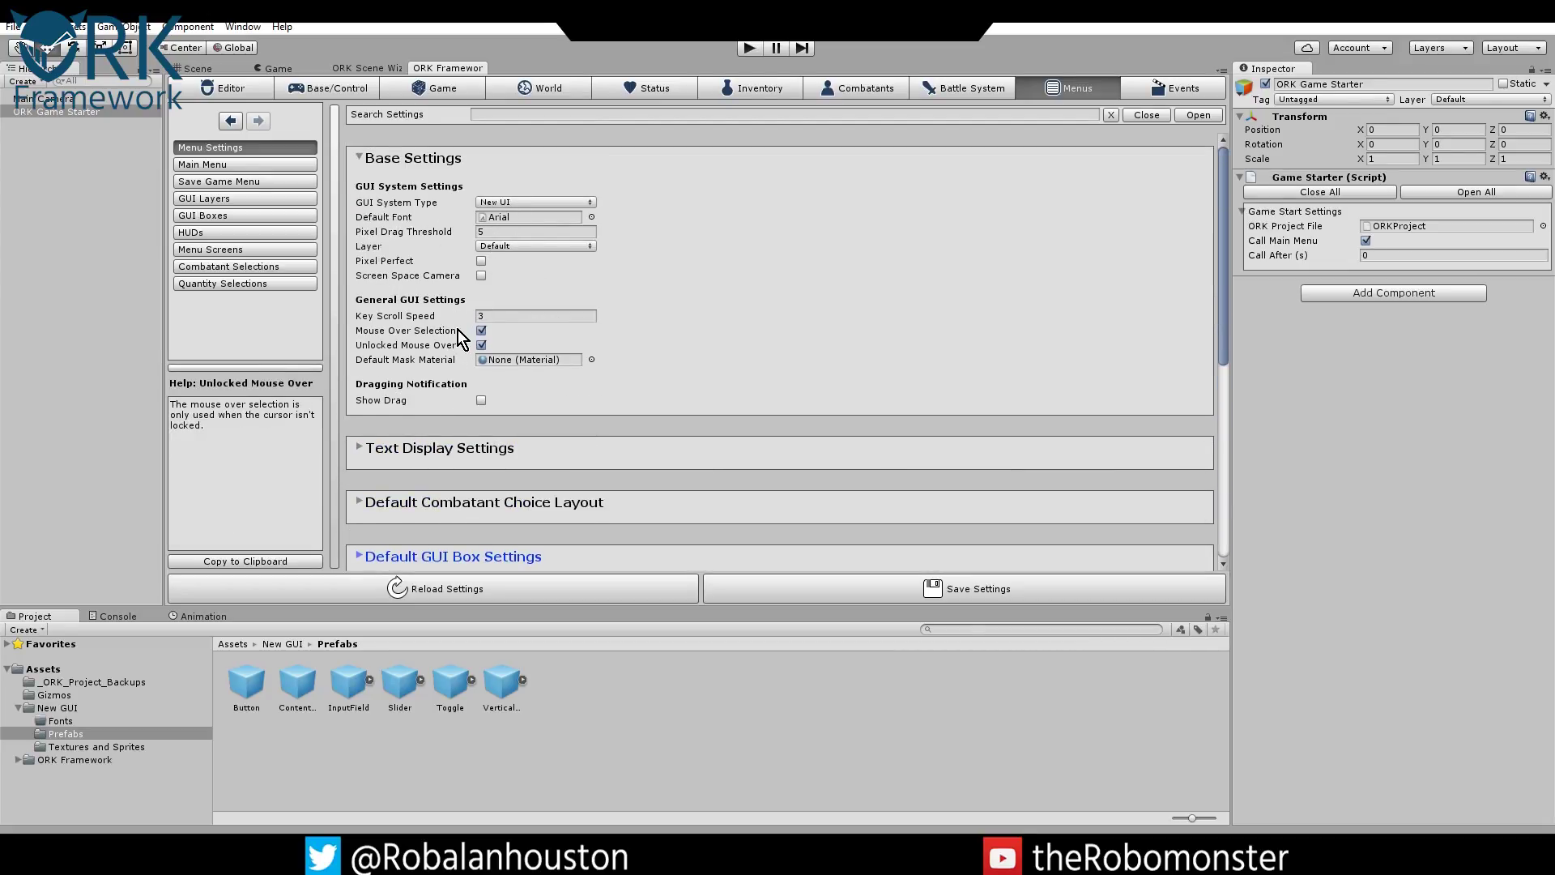
Compare the Main Menu Scene name in the Main Menu settings with the scene file in the Assets folder.
left_click(287, 166)
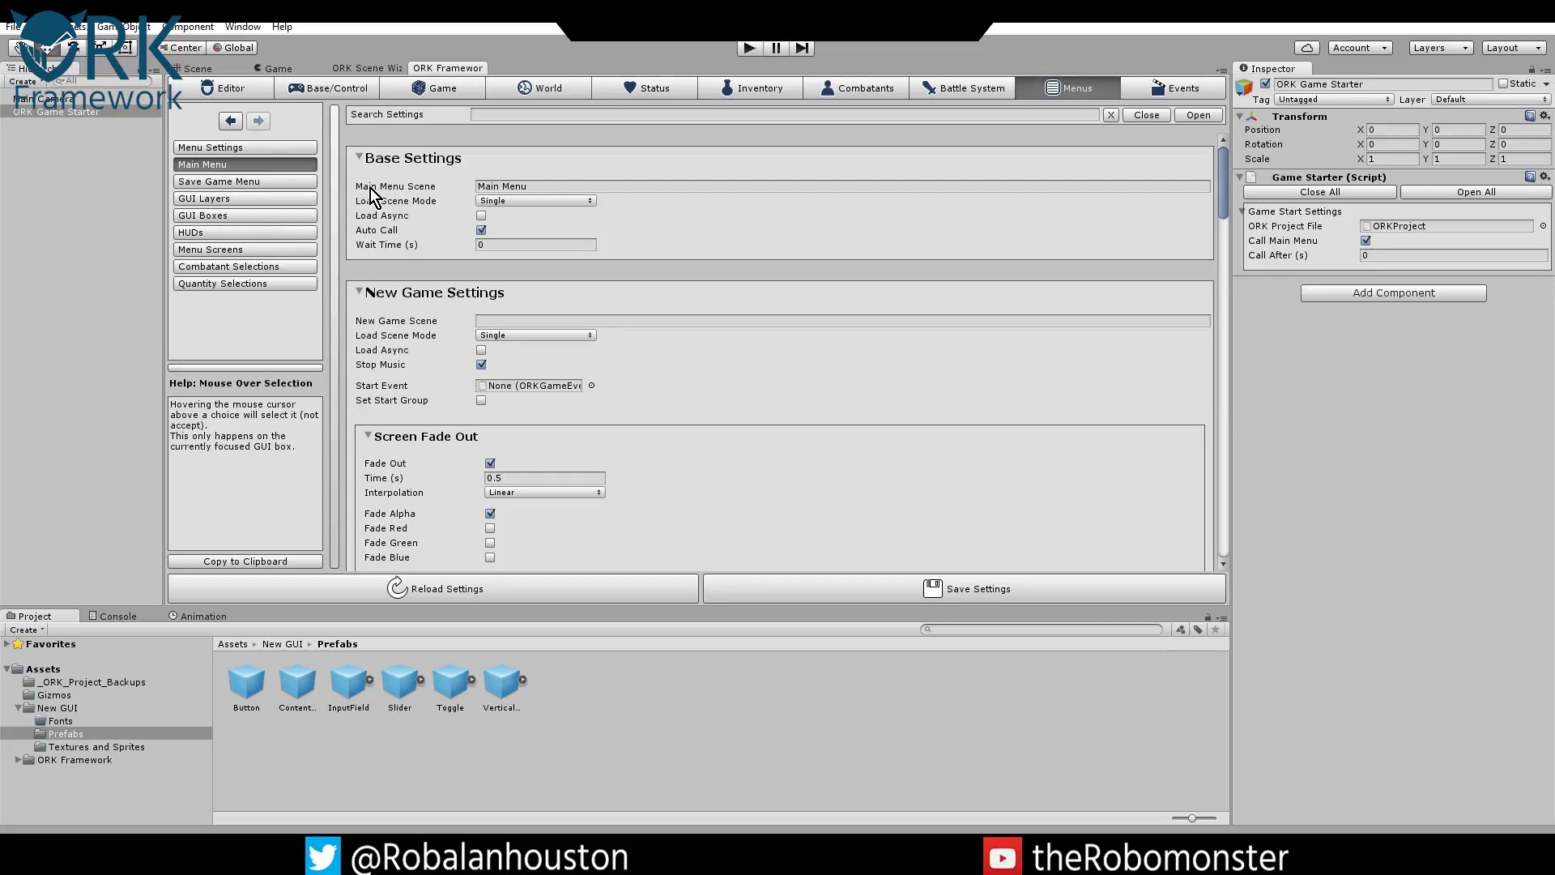
left_click(534, 187)
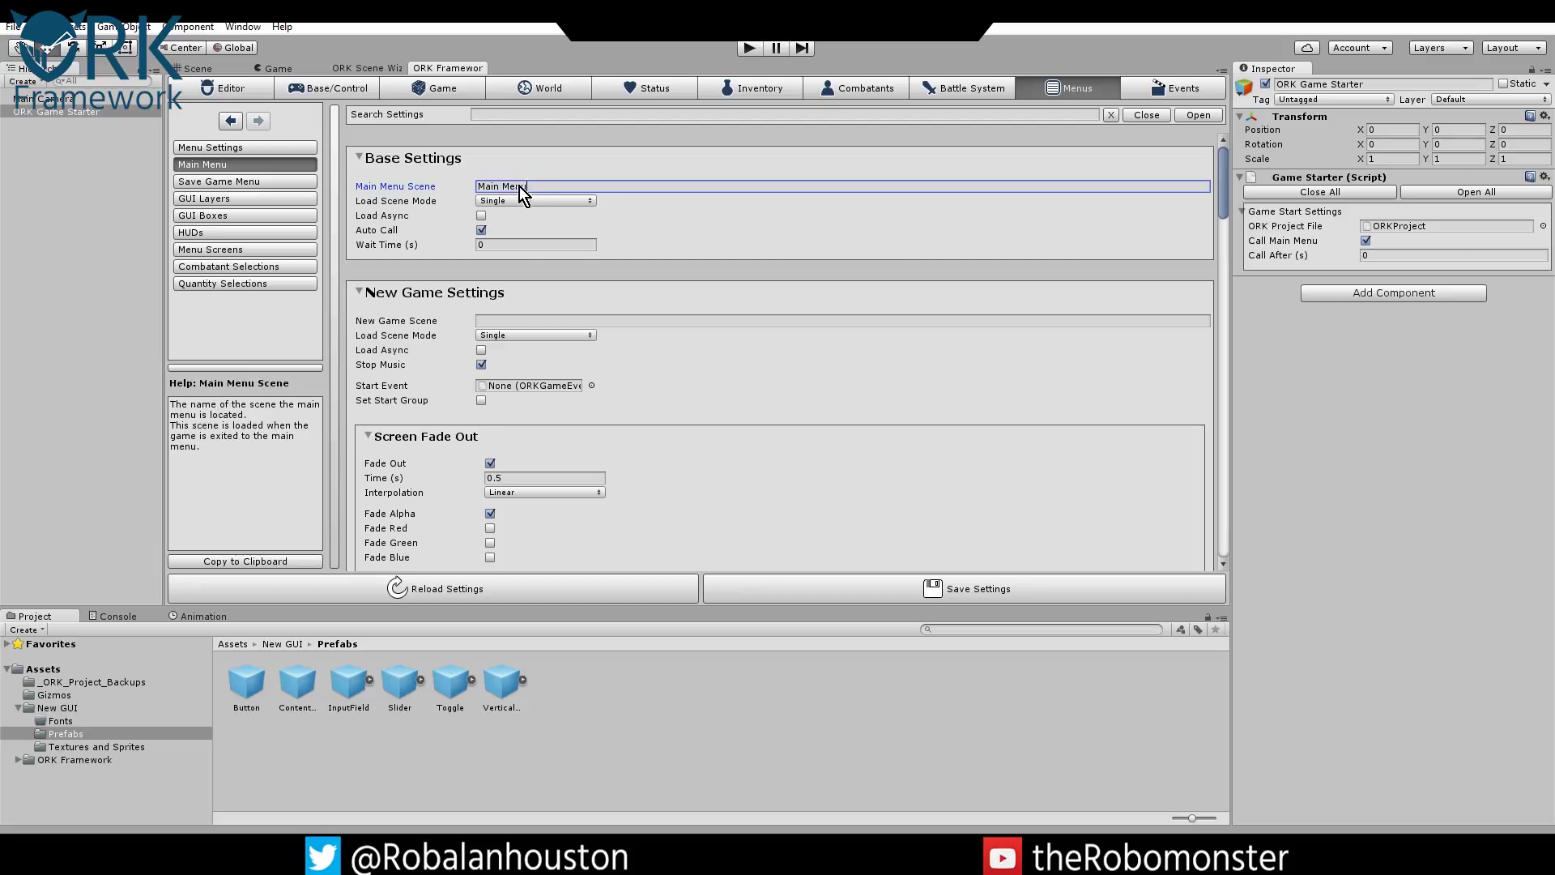
left_click(46, 668)
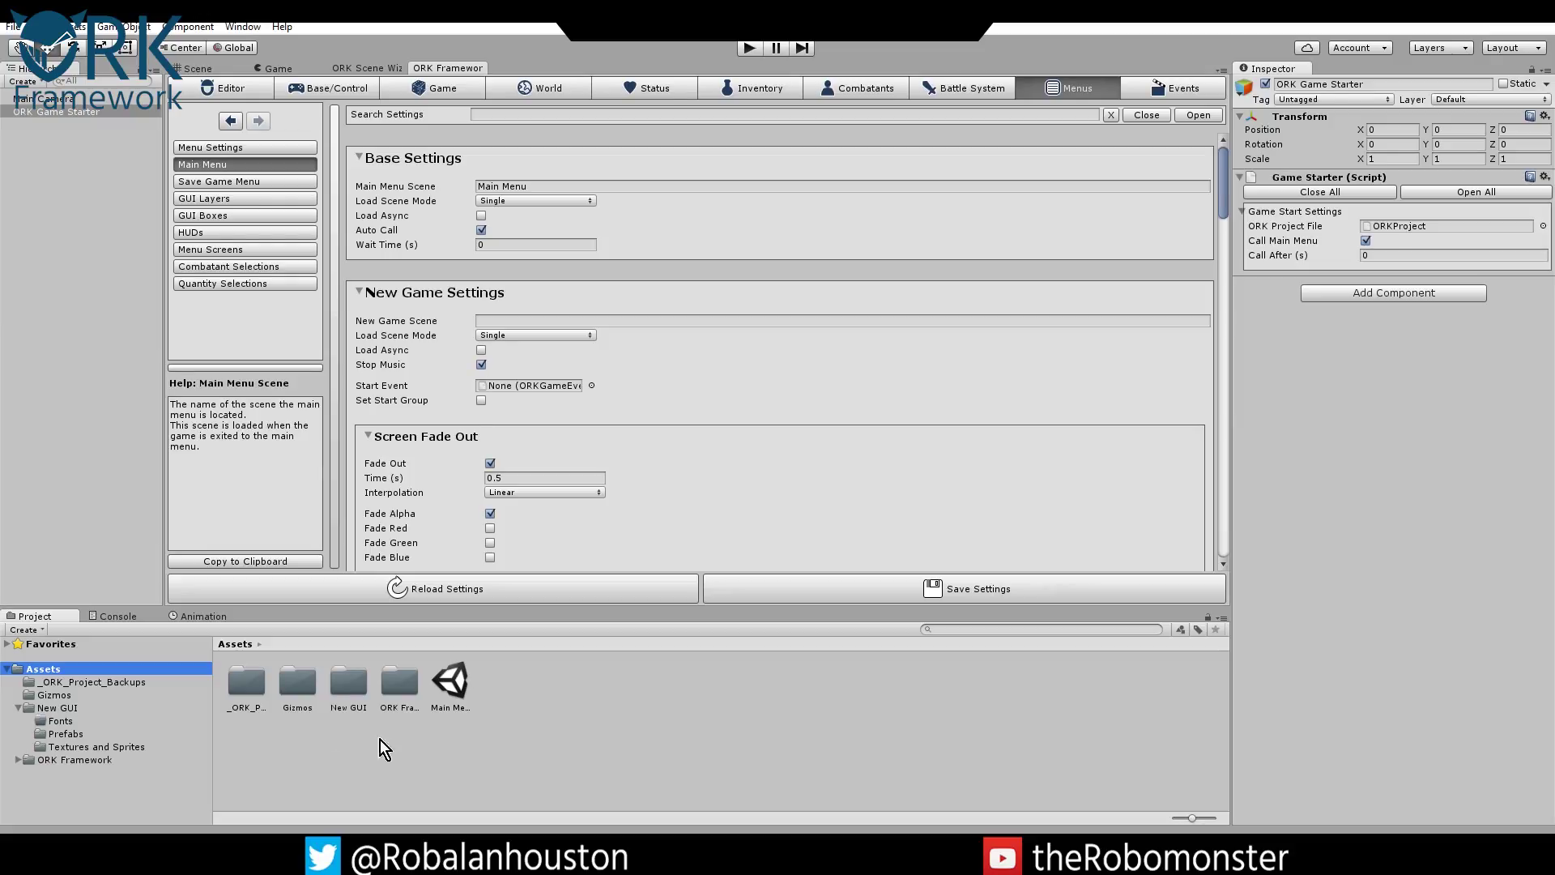
left_click(458, 689)
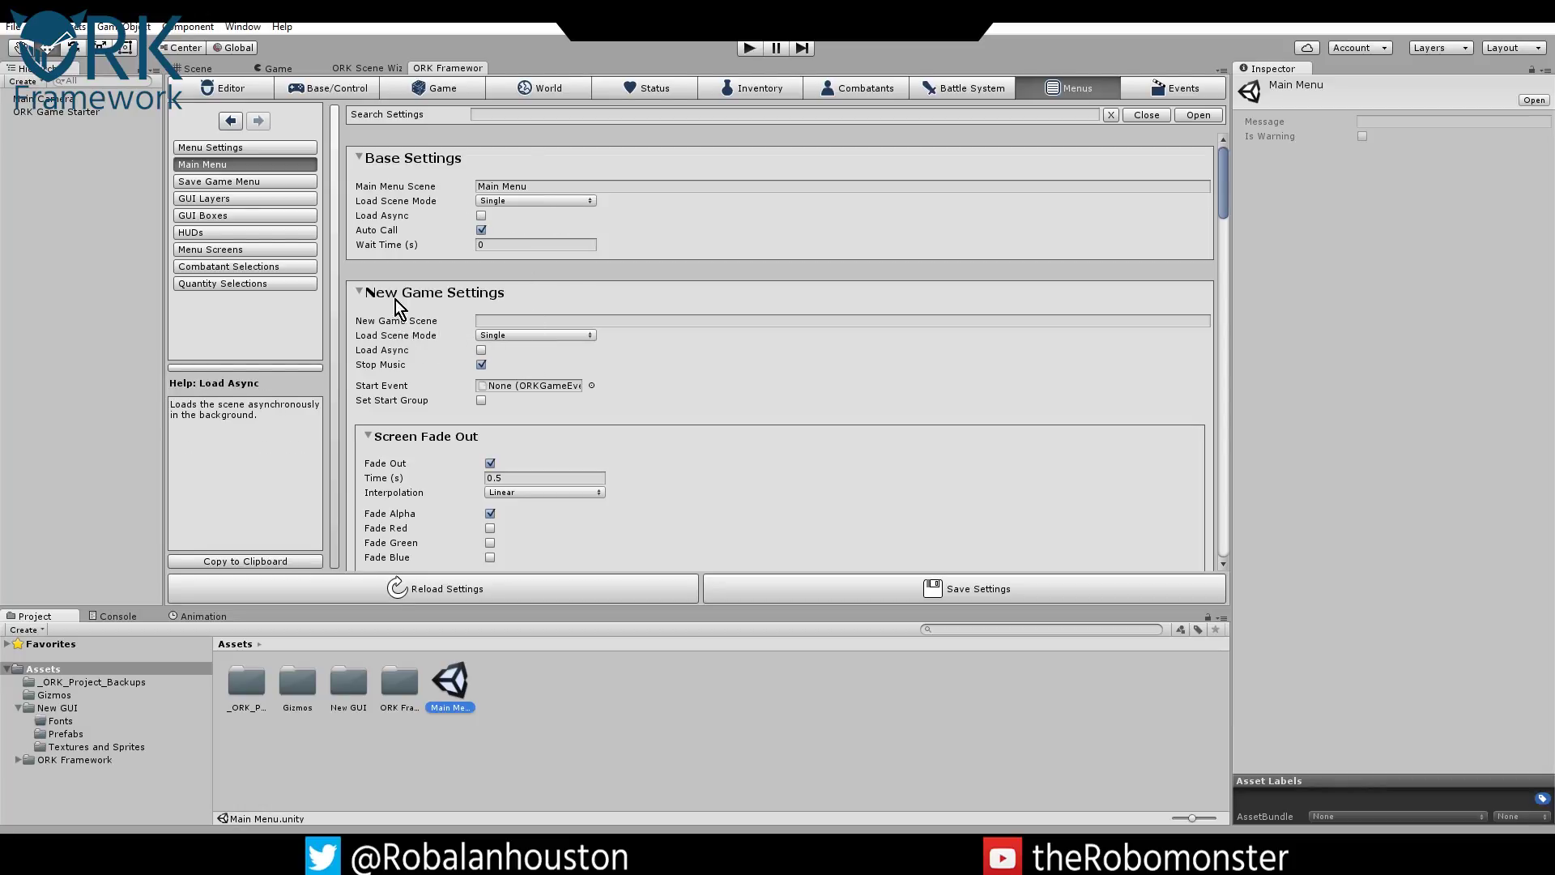
Collapse the New Game Settings section and review the Menu Options beneath it.
left_click(514, 284)
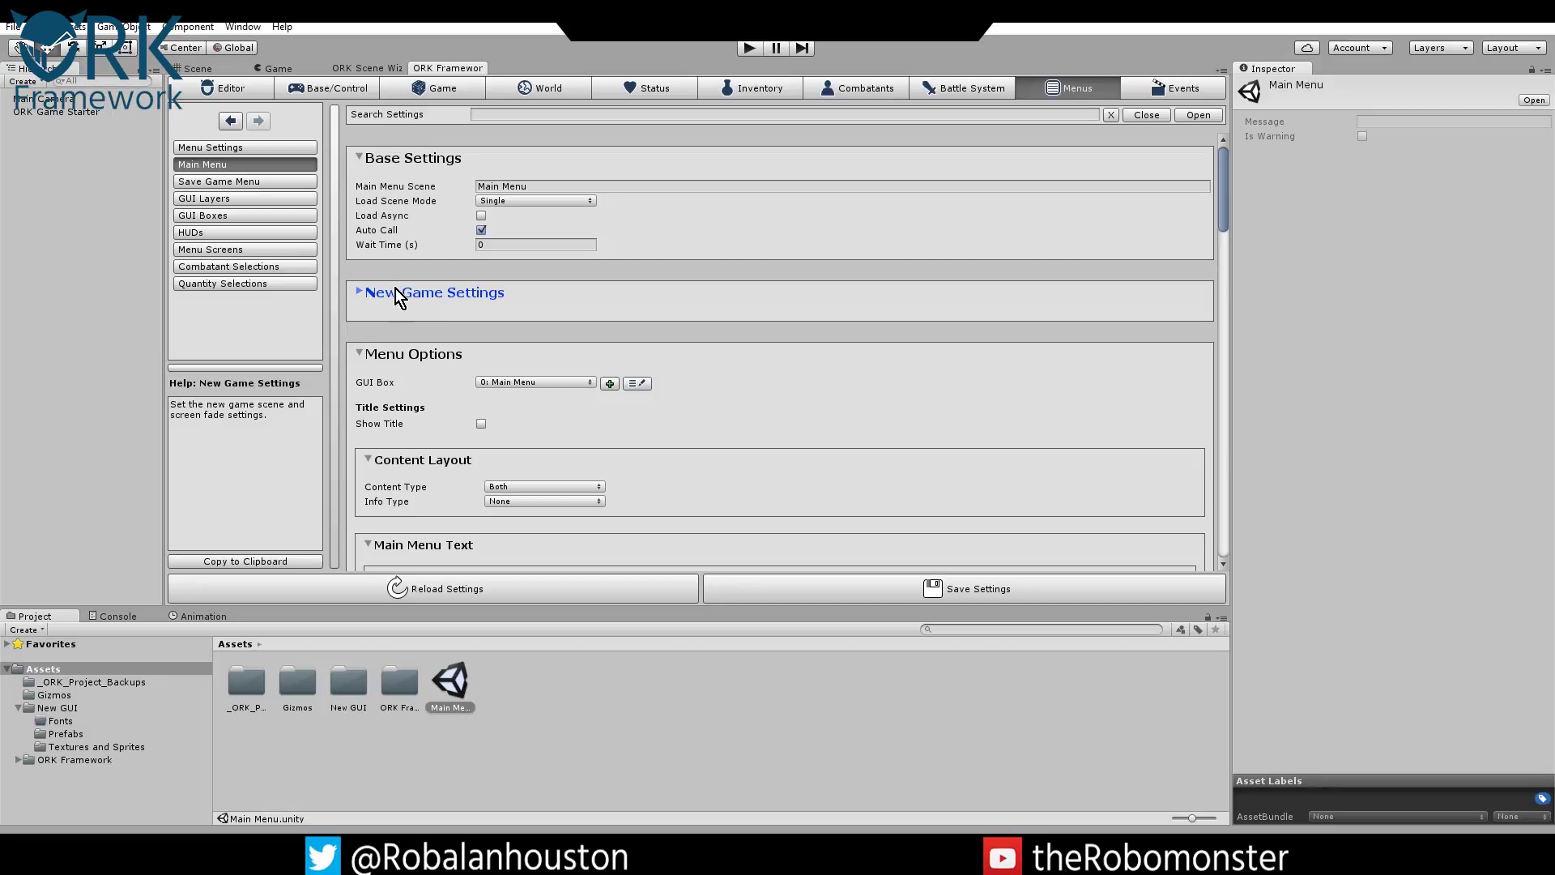
scroll(405, 371, "down", 5)
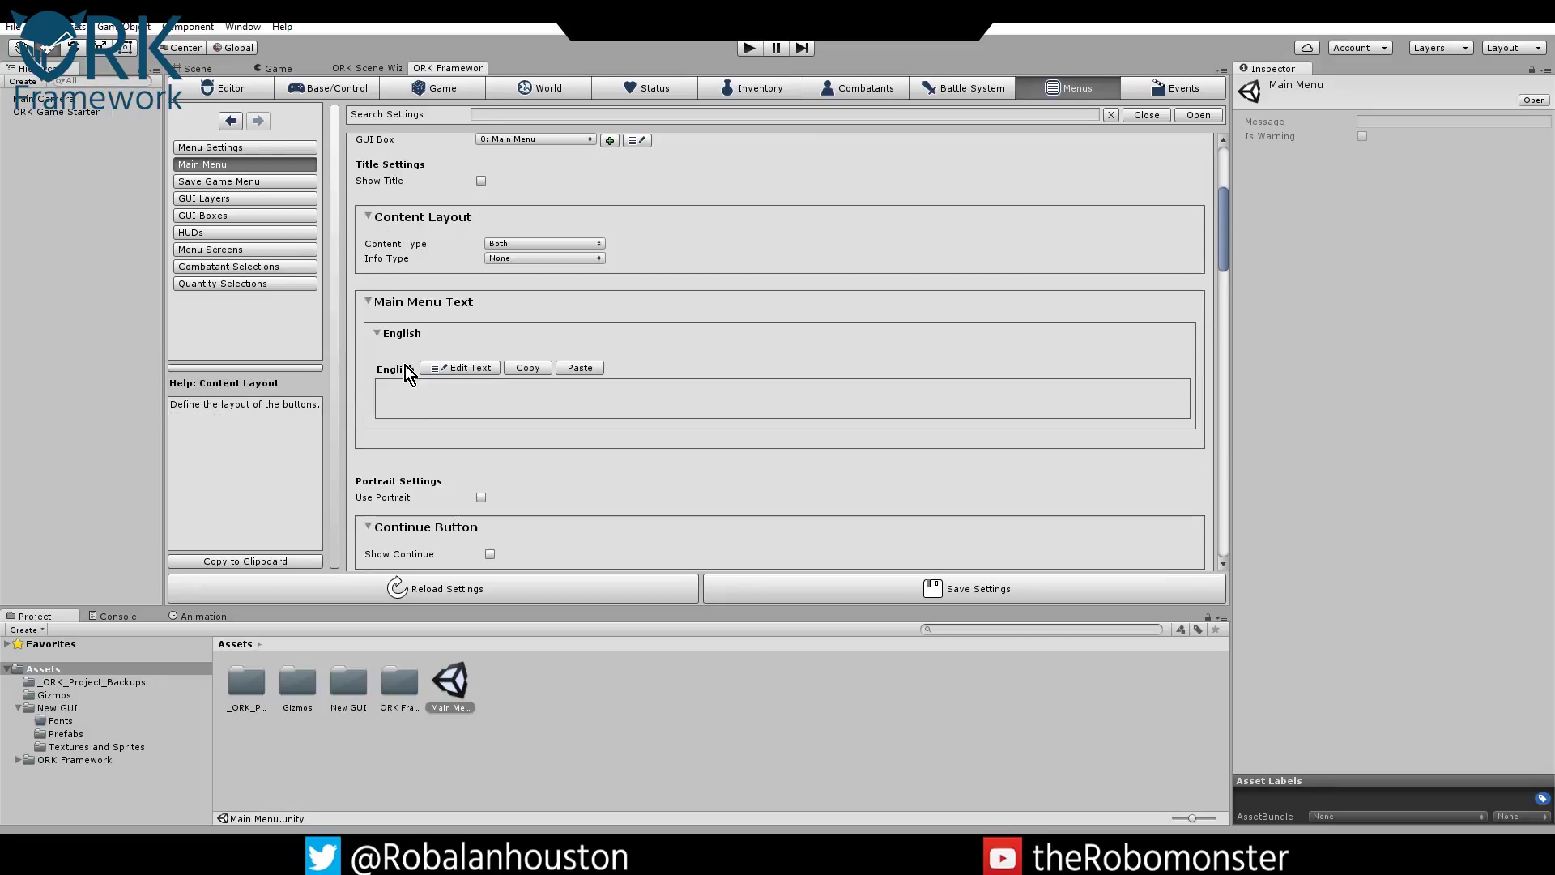
scroll(404, 361, "up", 5)
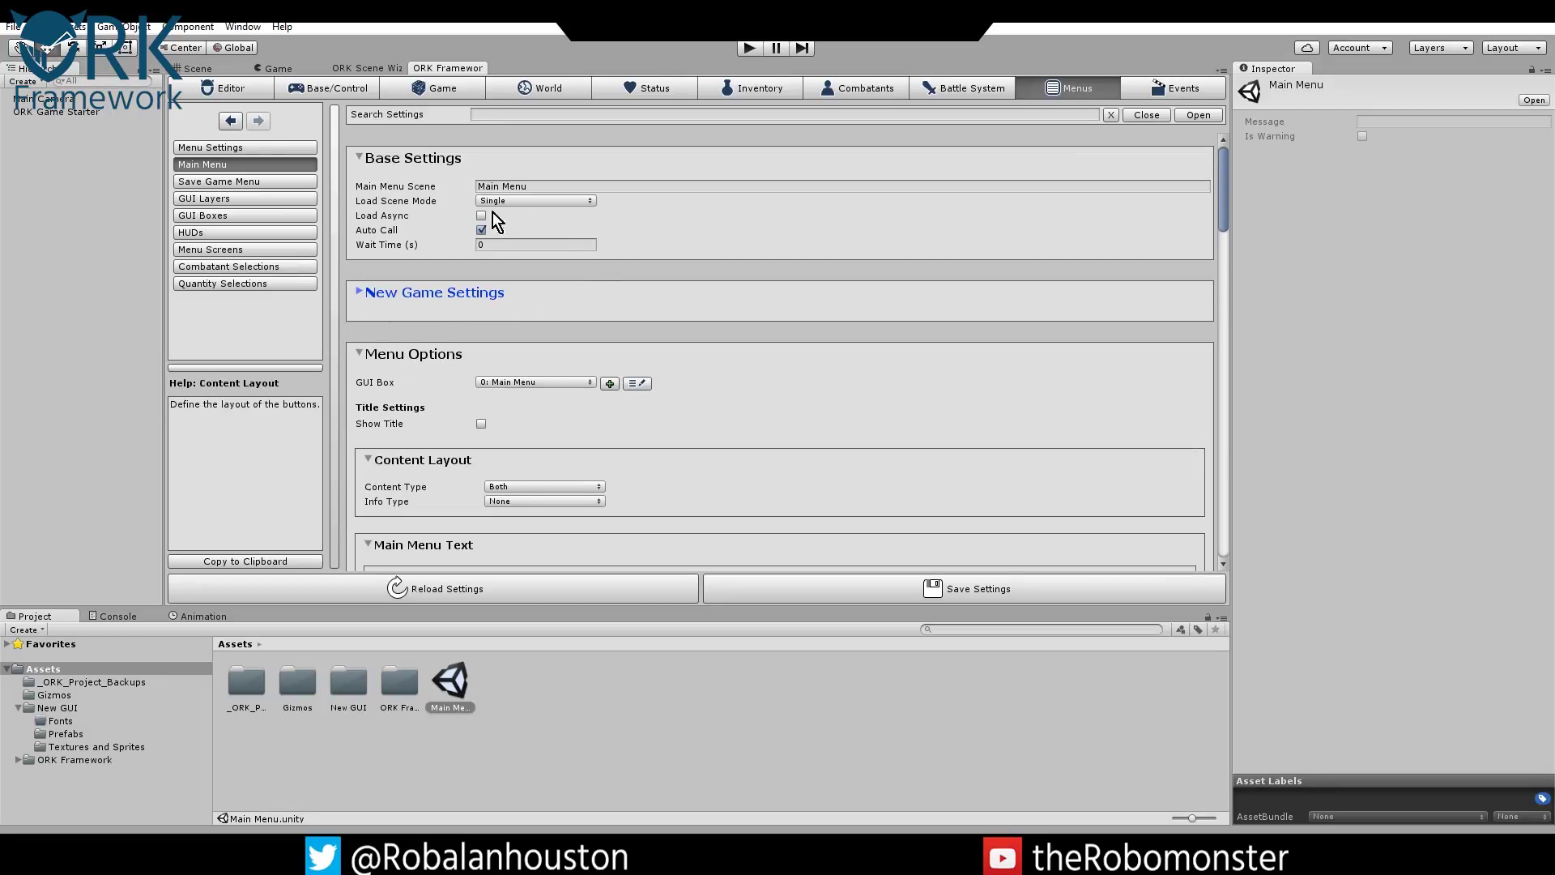
Check the GUI Box choices in Menu Options, then open the GUI Boxes settings for the Main Menu box.
left_click(538, 383)
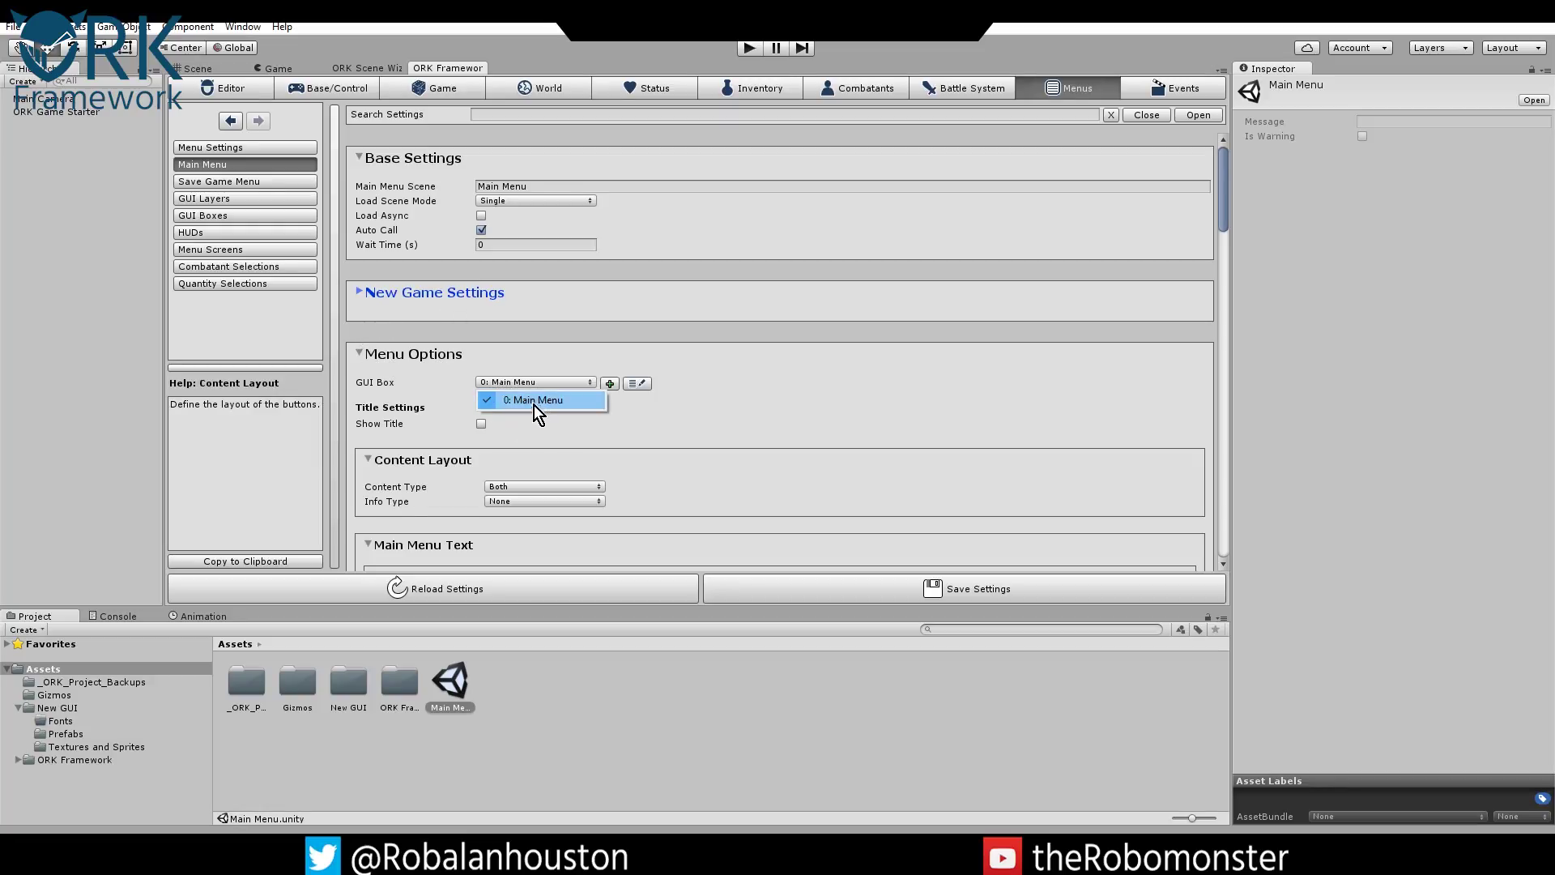
left_click(525, 379)
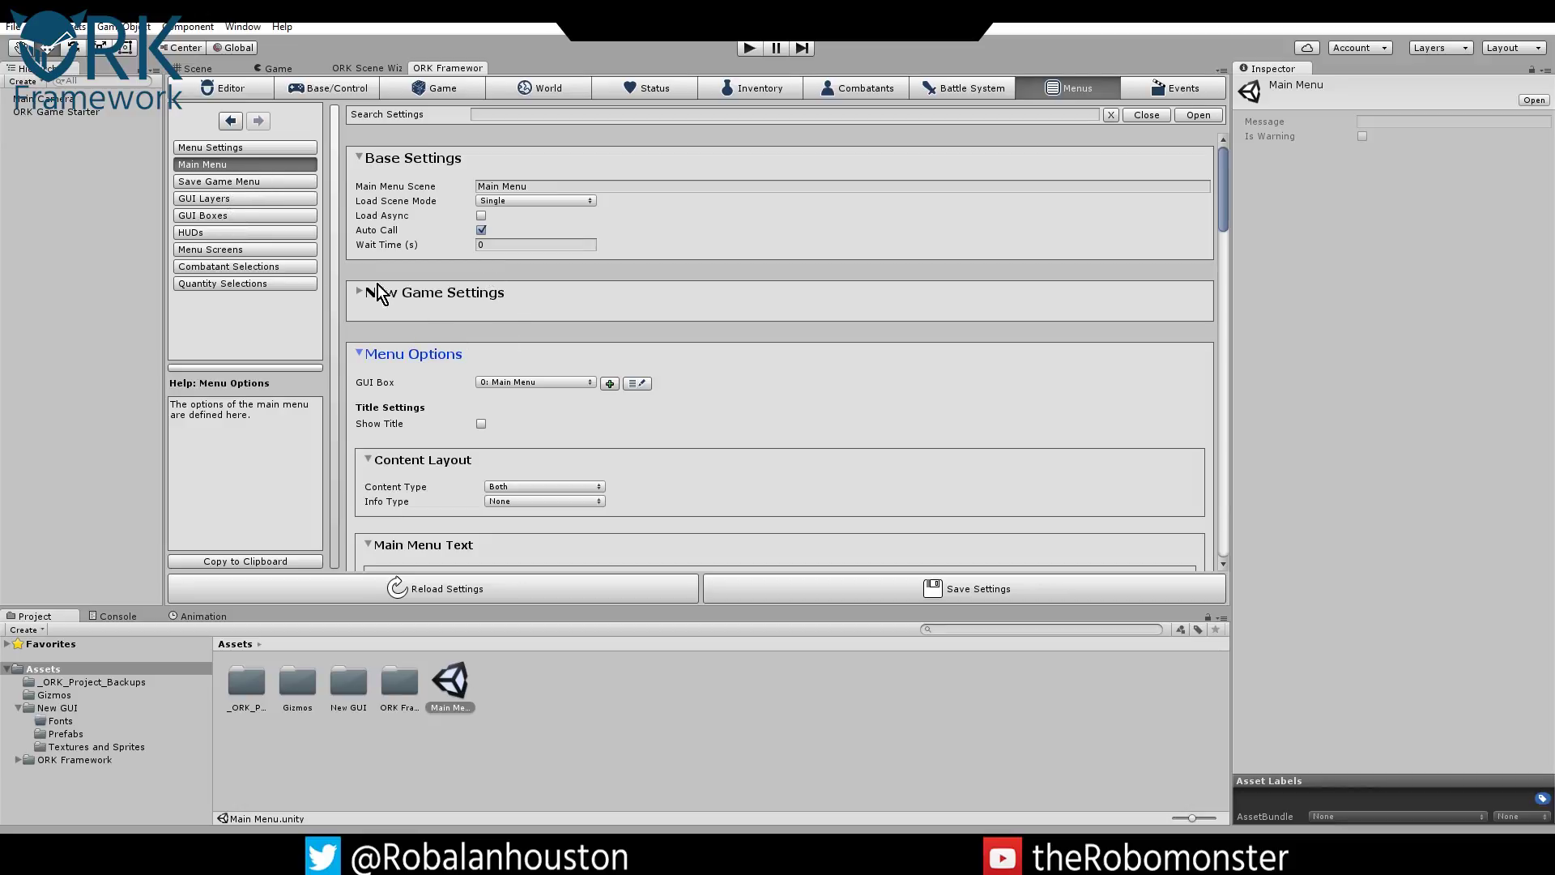
left_click(219, 216)
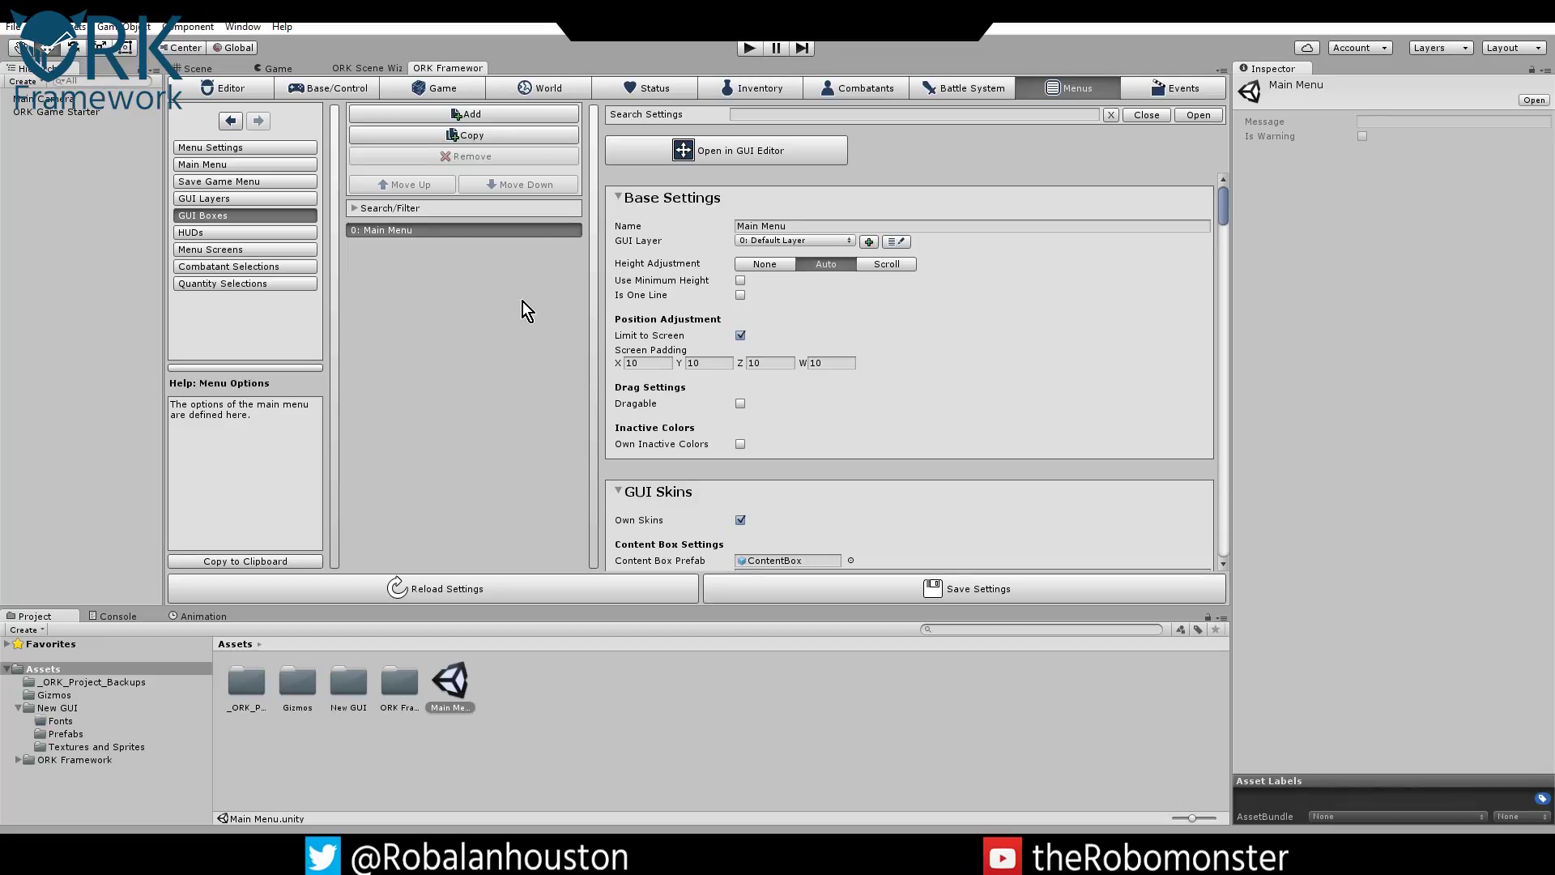
mouse_move(636, 360)
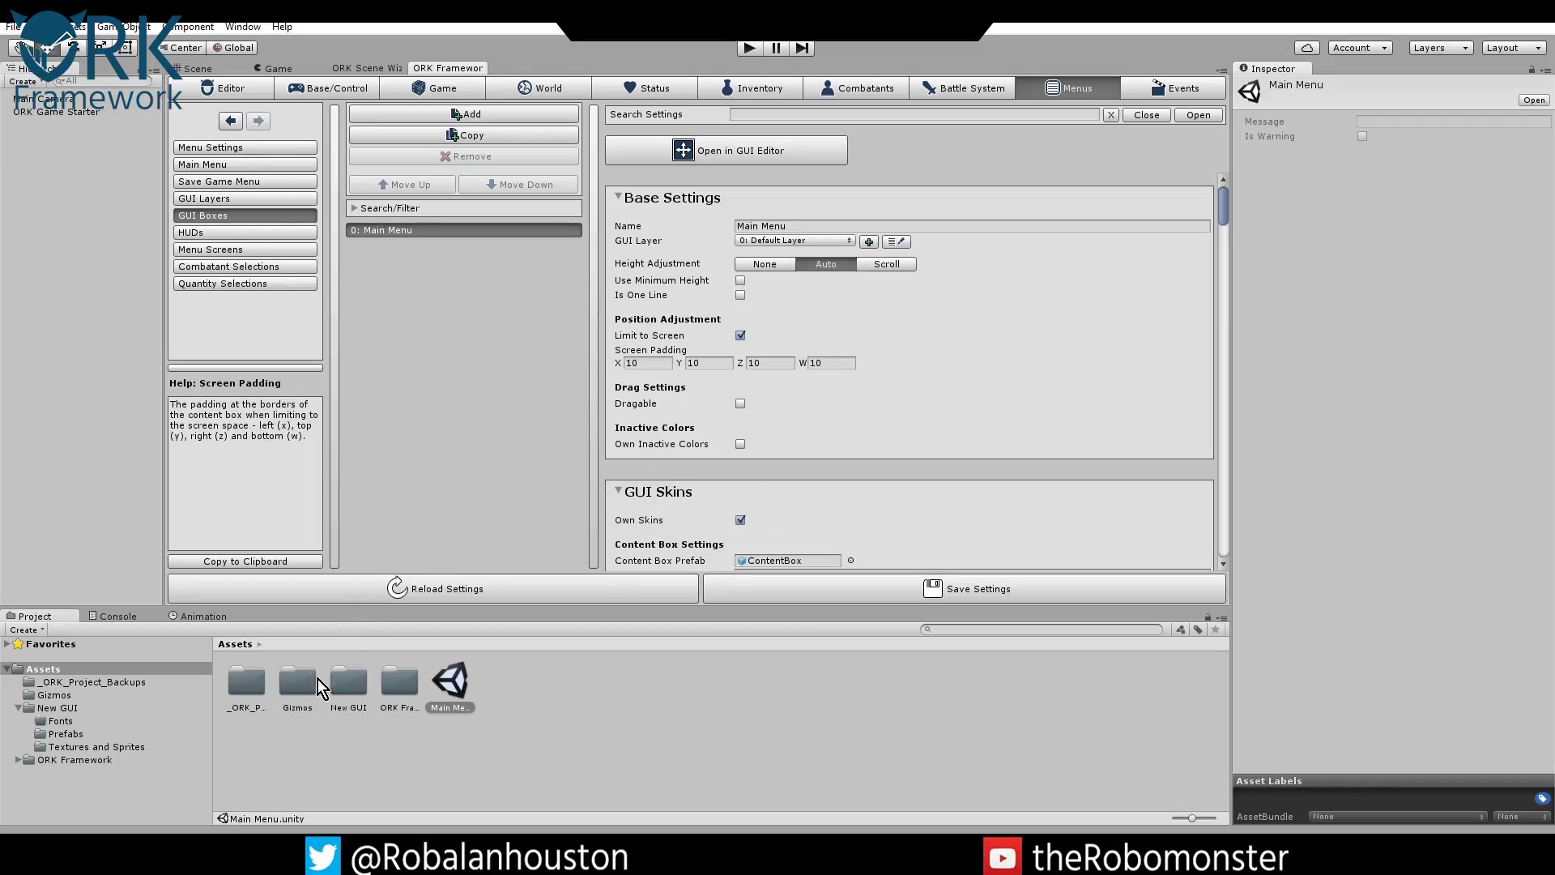
Browse the Prefabs and Textures and Sprites subfolders of the New GUI folder.
double_click(350, 688)
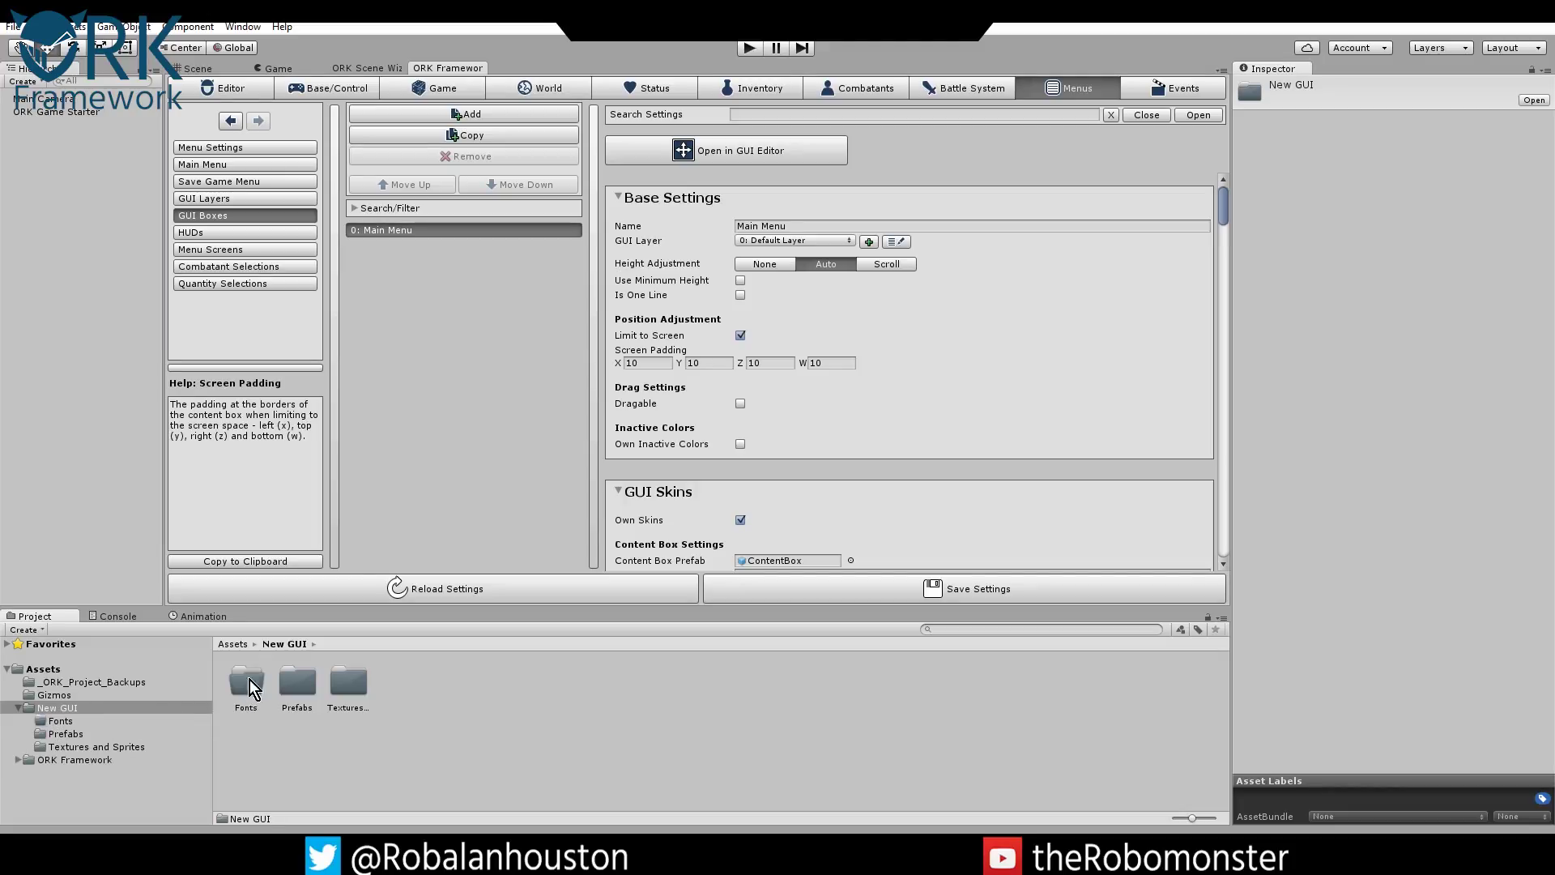
double_click(297, 686)
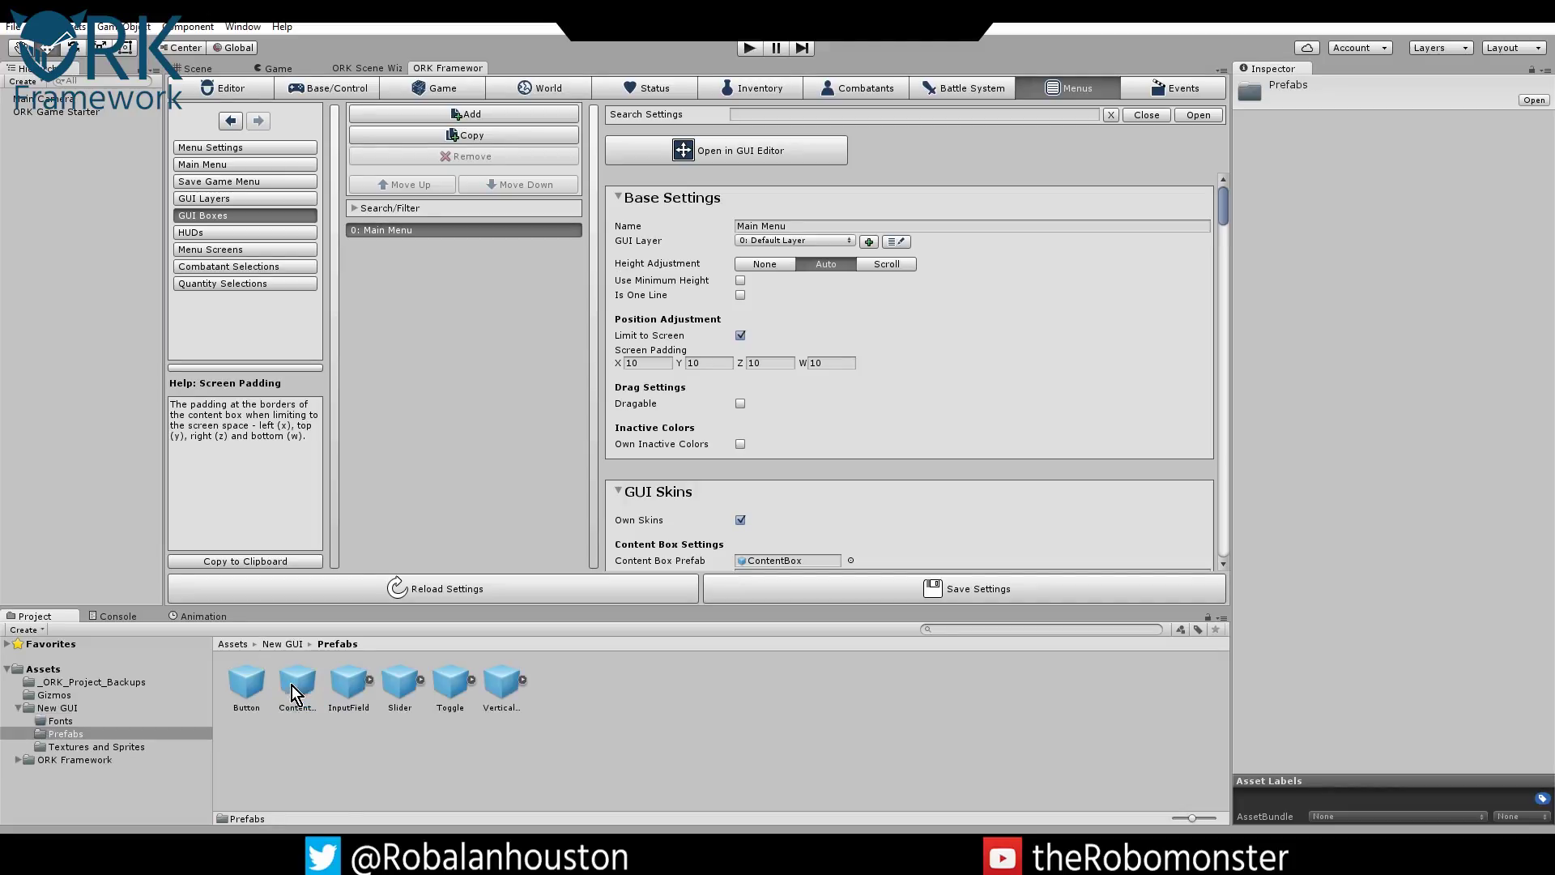
left_click(102, 746)
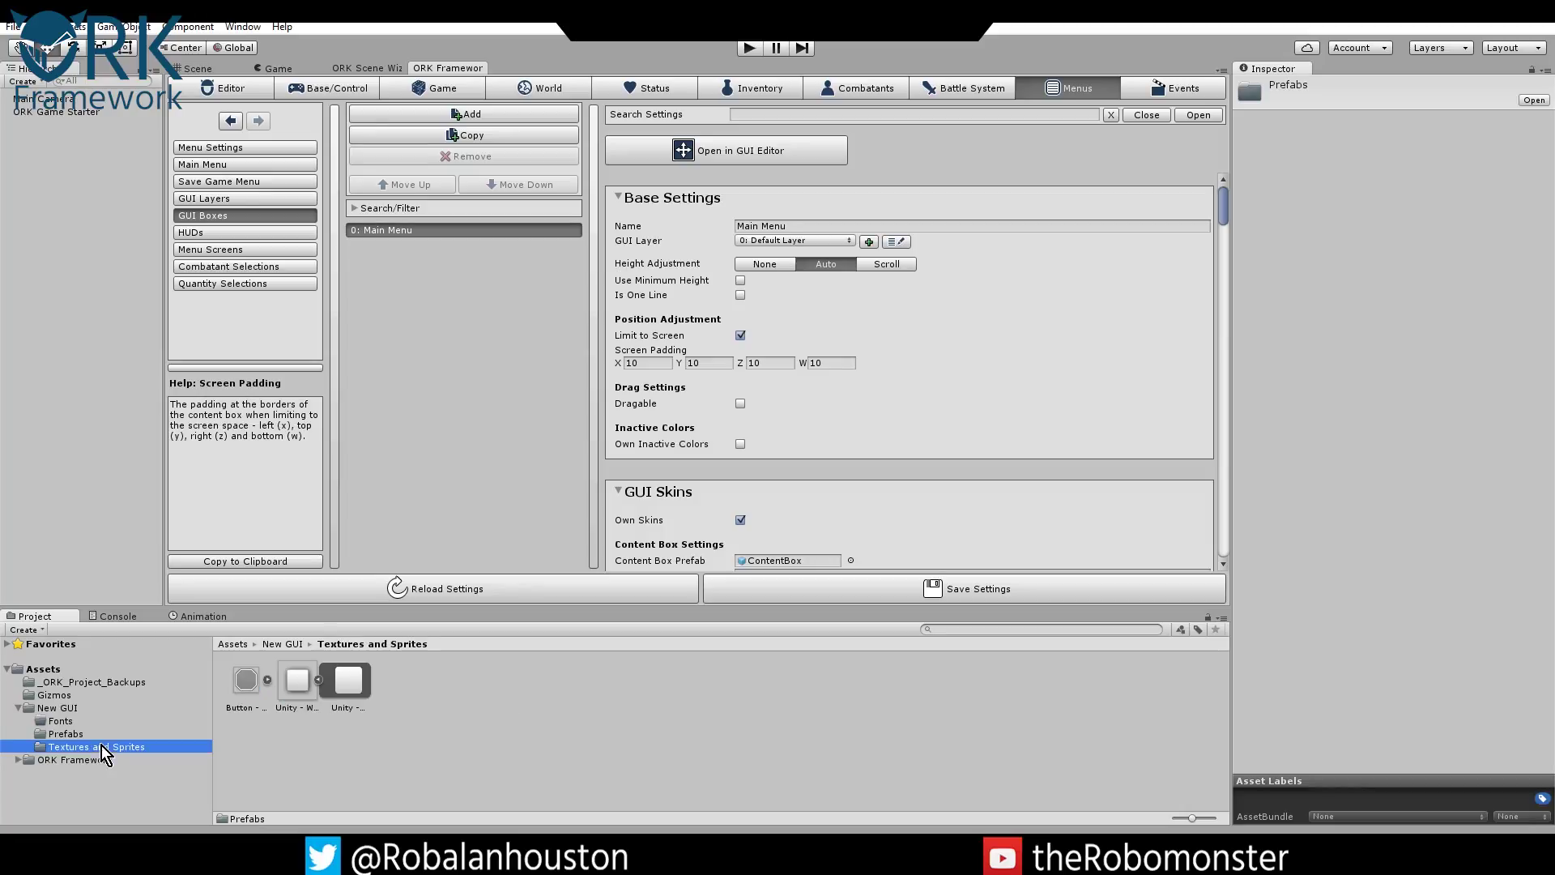
Inspect the ContentBox and Button prefabs and select the Button - Trimmed sprite for comparison.
left_click(61, 732)
left_click(294, 687)
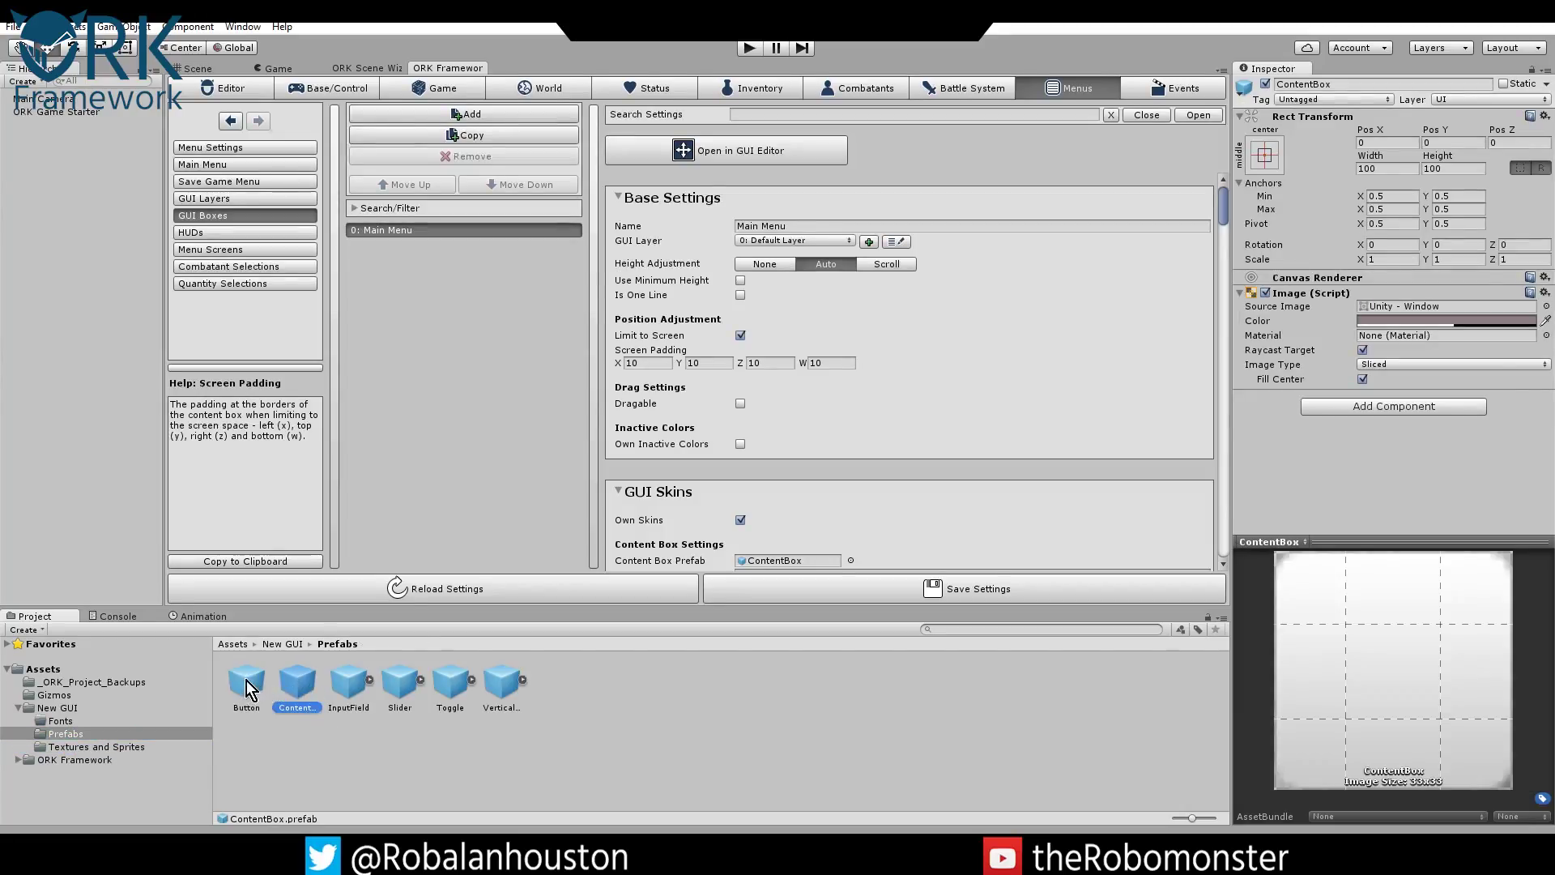
left_click(247, 680)
scroll(1377, 470, "down", 3)
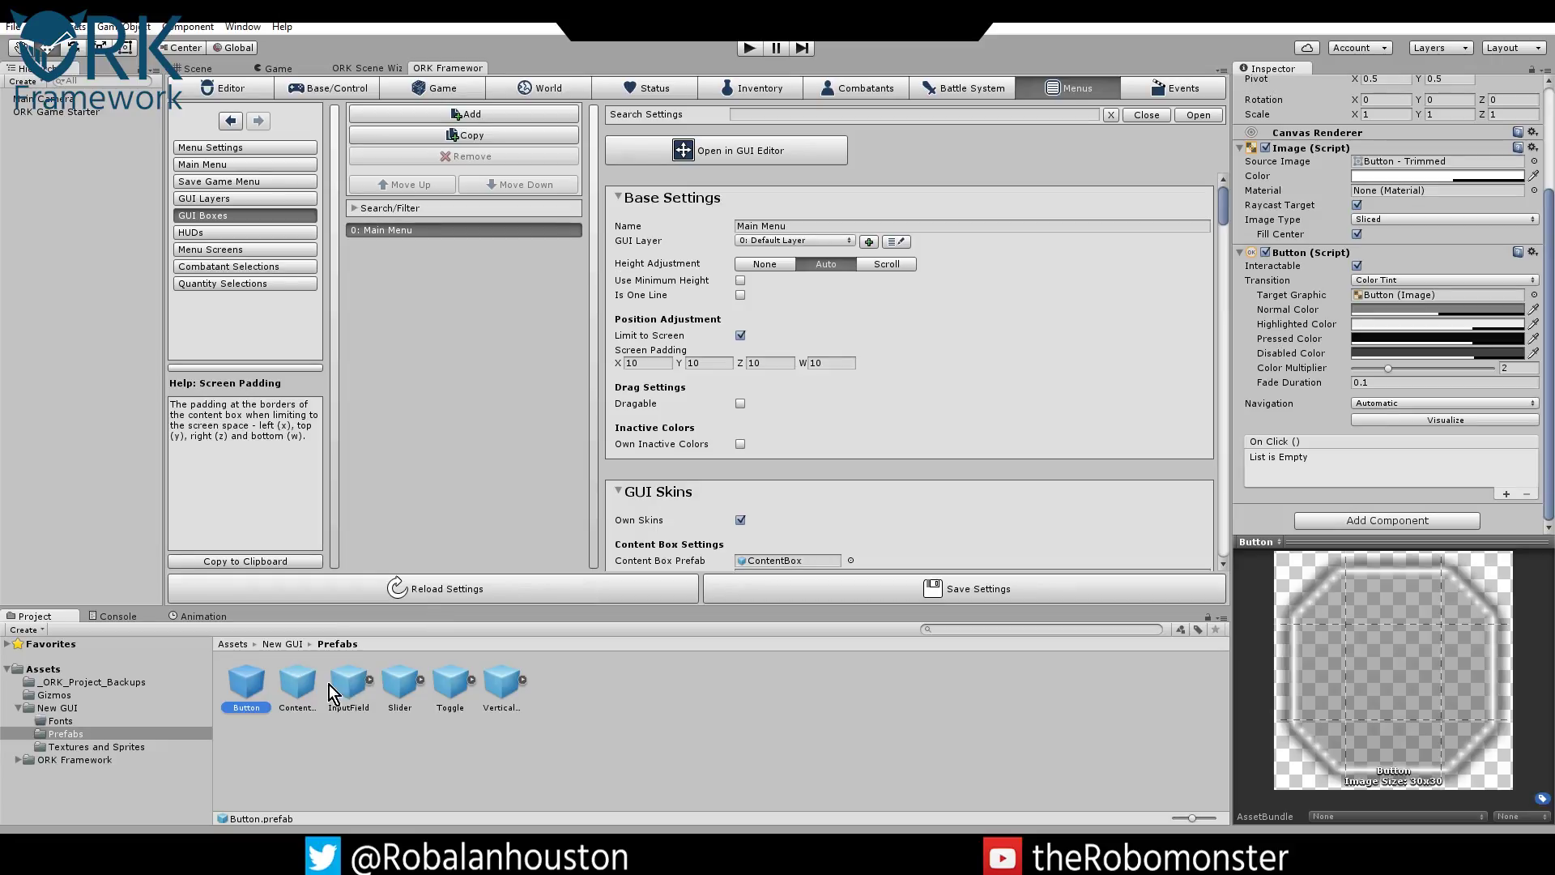
left_click(81, 746)
left_click(243, 680)
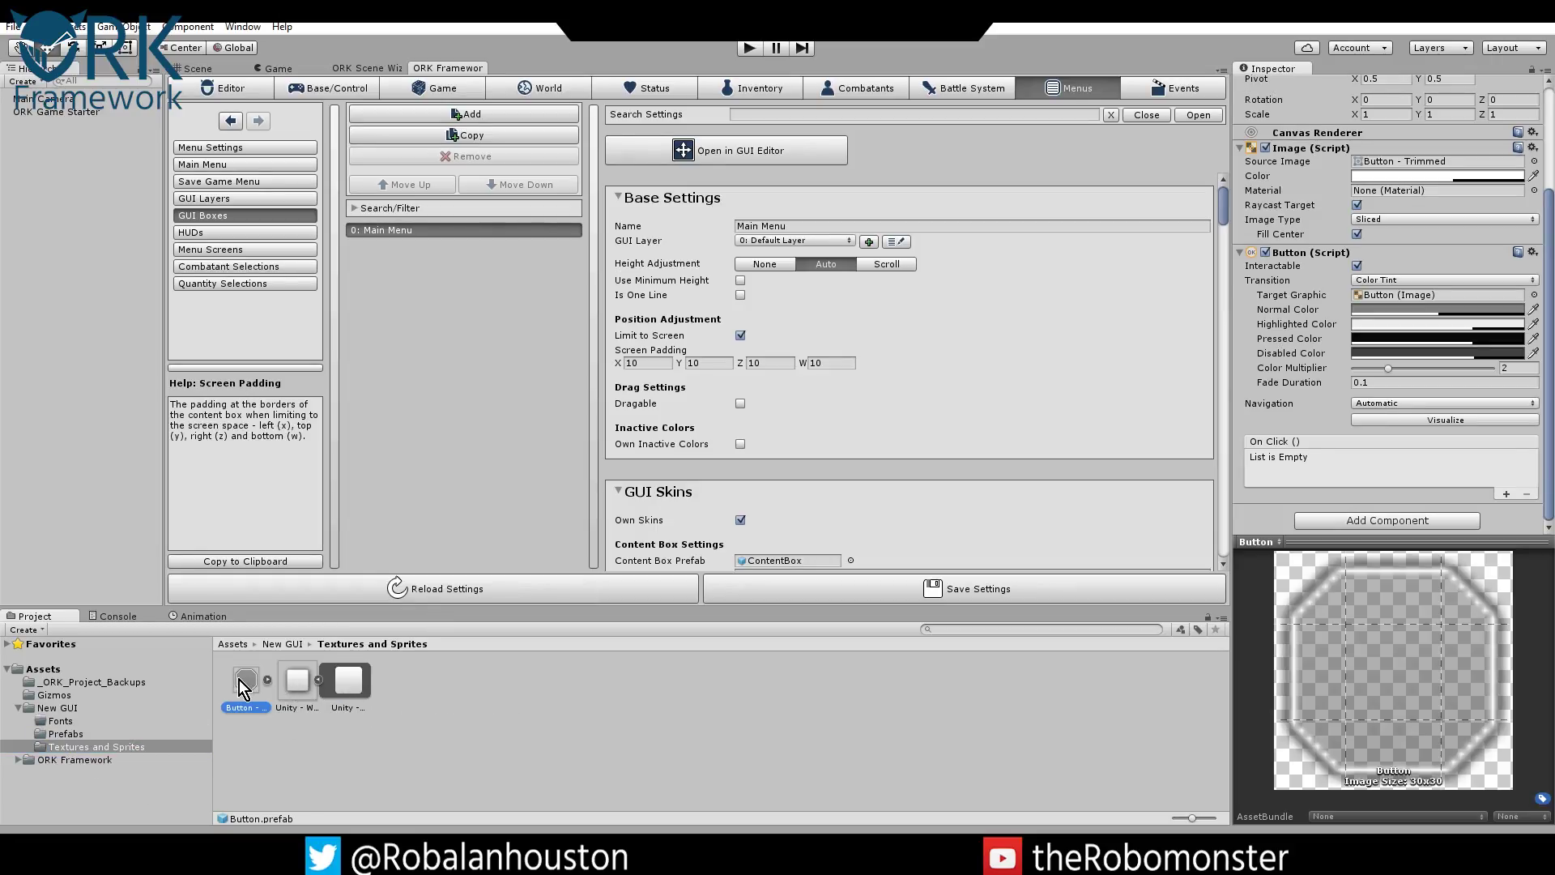
Inspect each New GUI prefab in turn, from Button and ContentBox through InputField, Slider, Toggle and VerticalScrollbar.
left_click(56, 734)
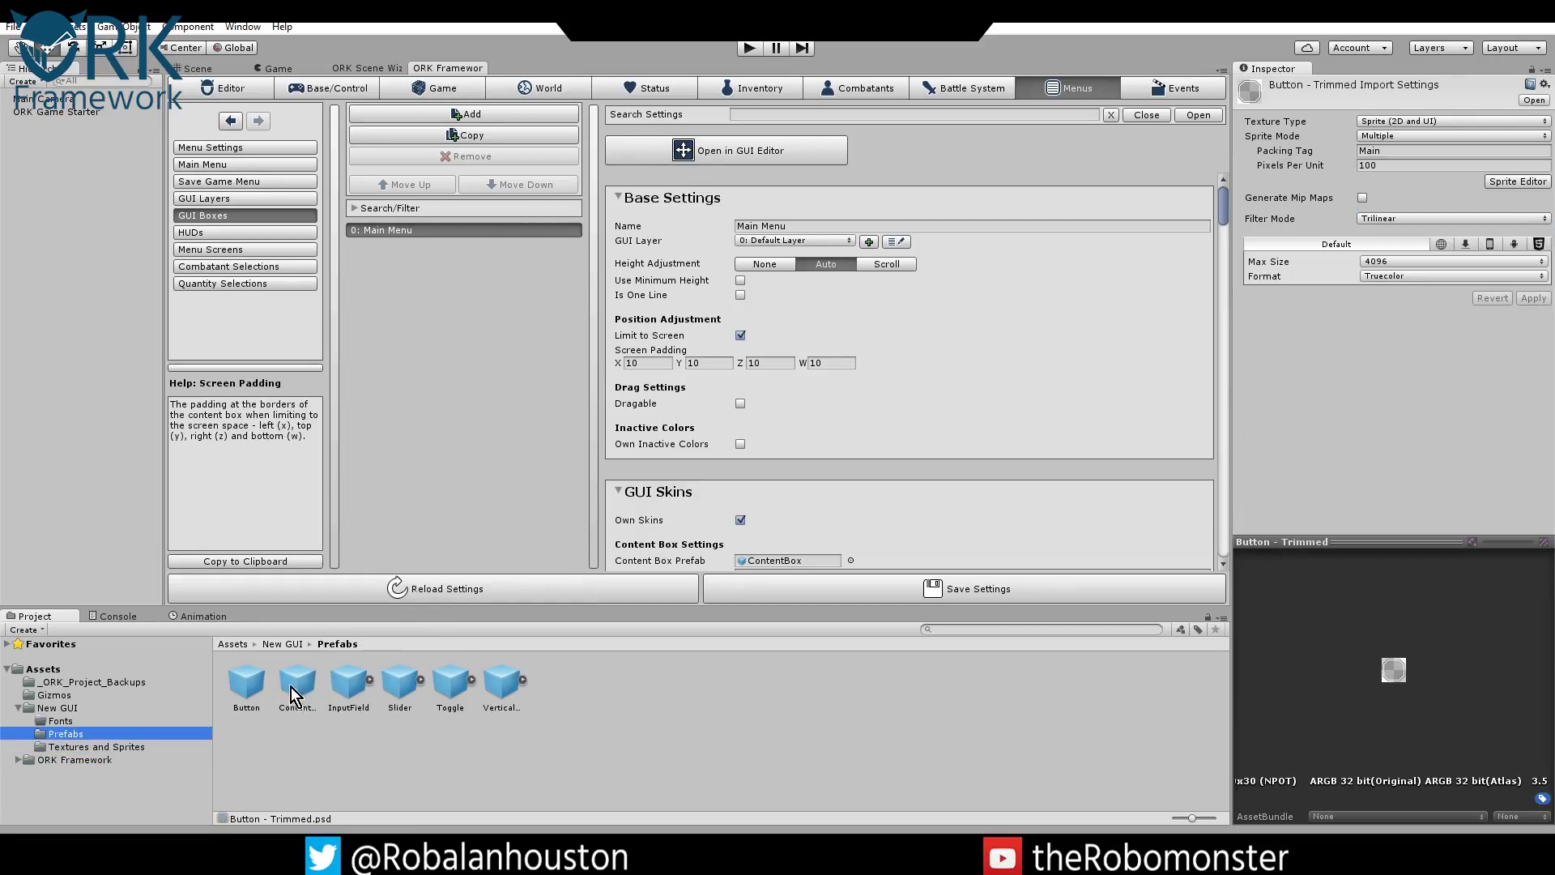
left_click(249, 693)
left_click(298, 687)
left_click(348, 684)
left_click(399, 684)
left_click(447, 685)
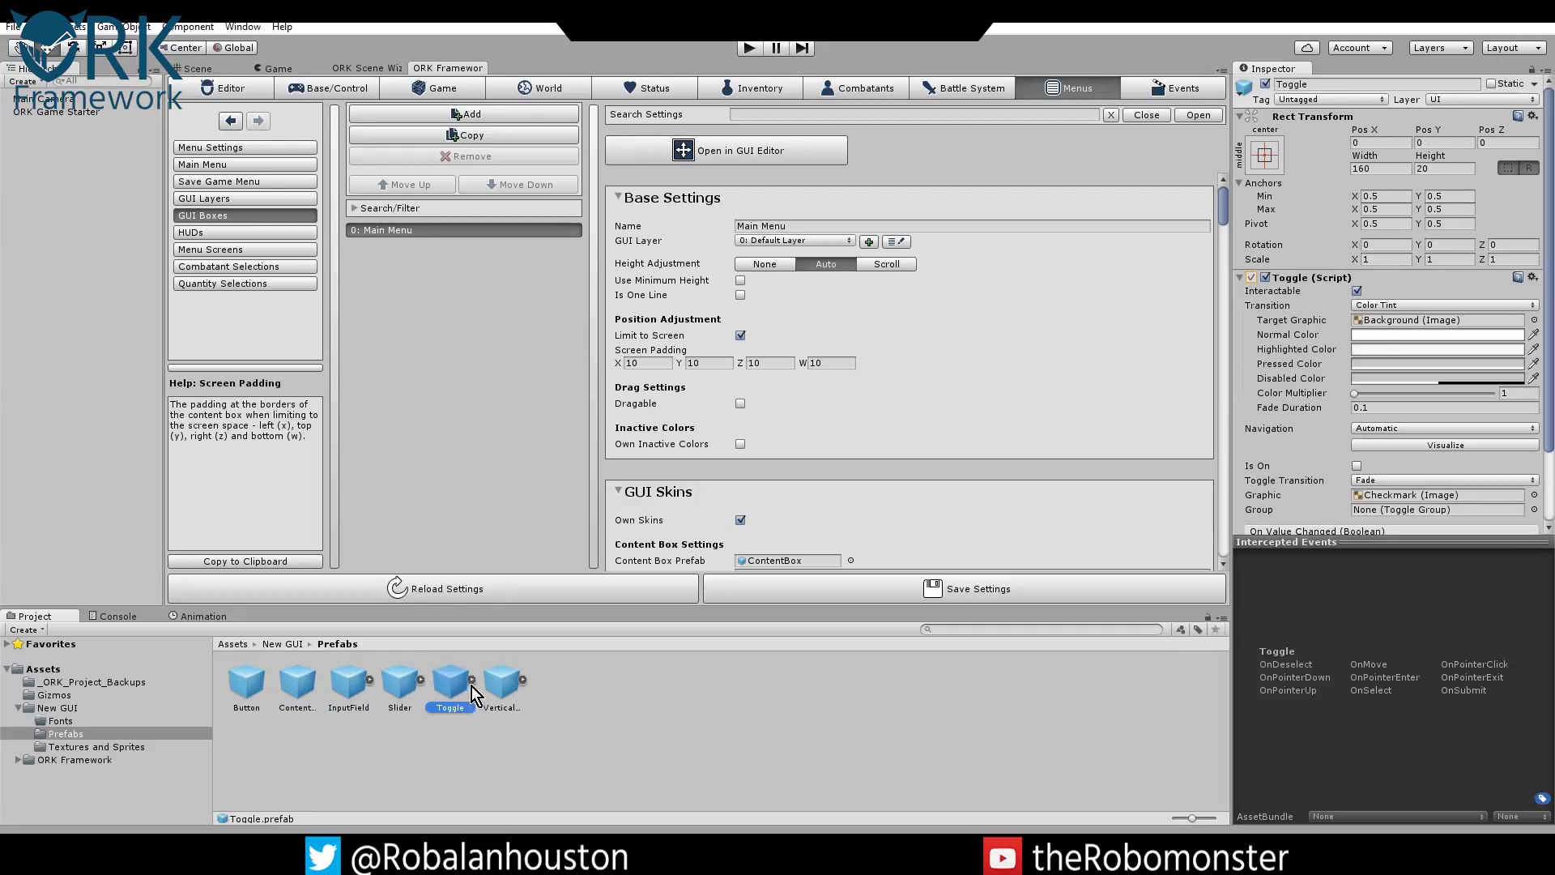
left_click(501, 684)
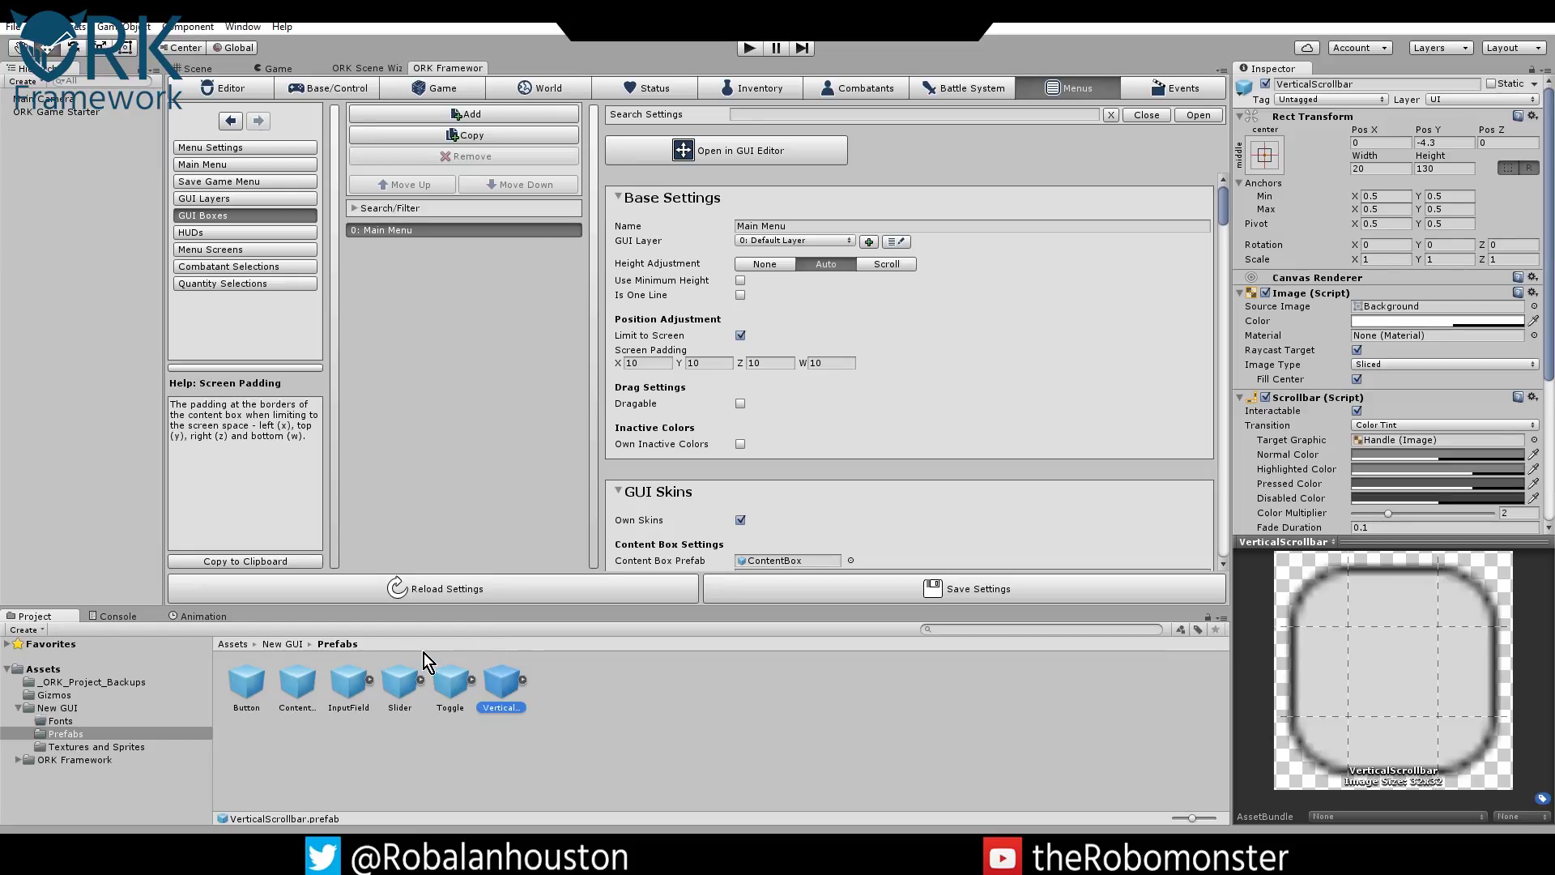
Look again at the component settings of the ContentBox, InputField and Slider prefabs.
left_click(298, 687)
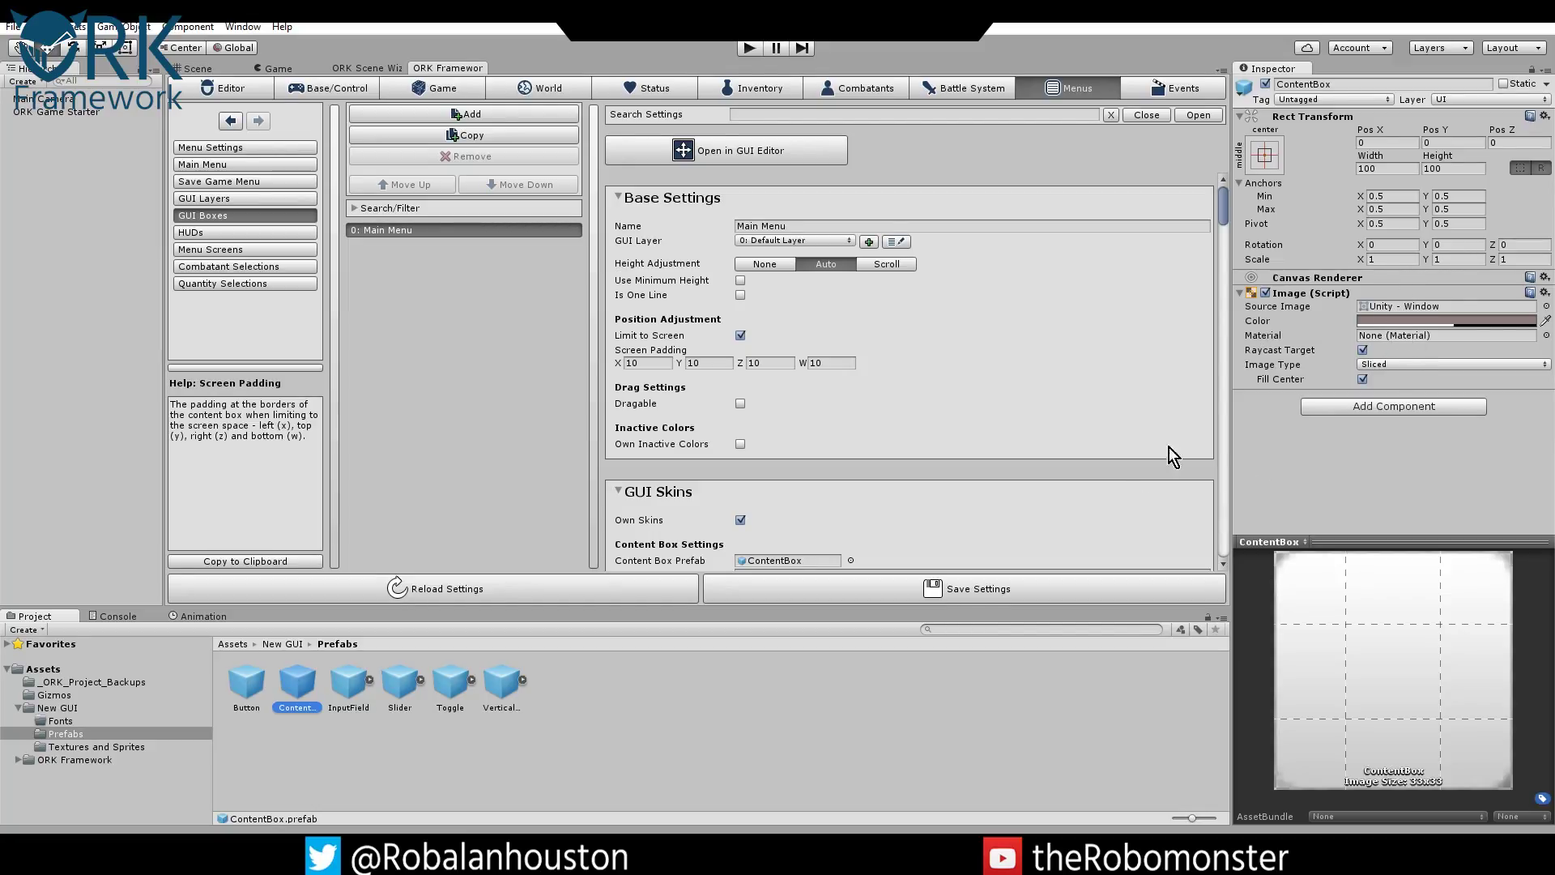
left_click(348, 684)
left_click(400, 681)
left_click(360, 682)
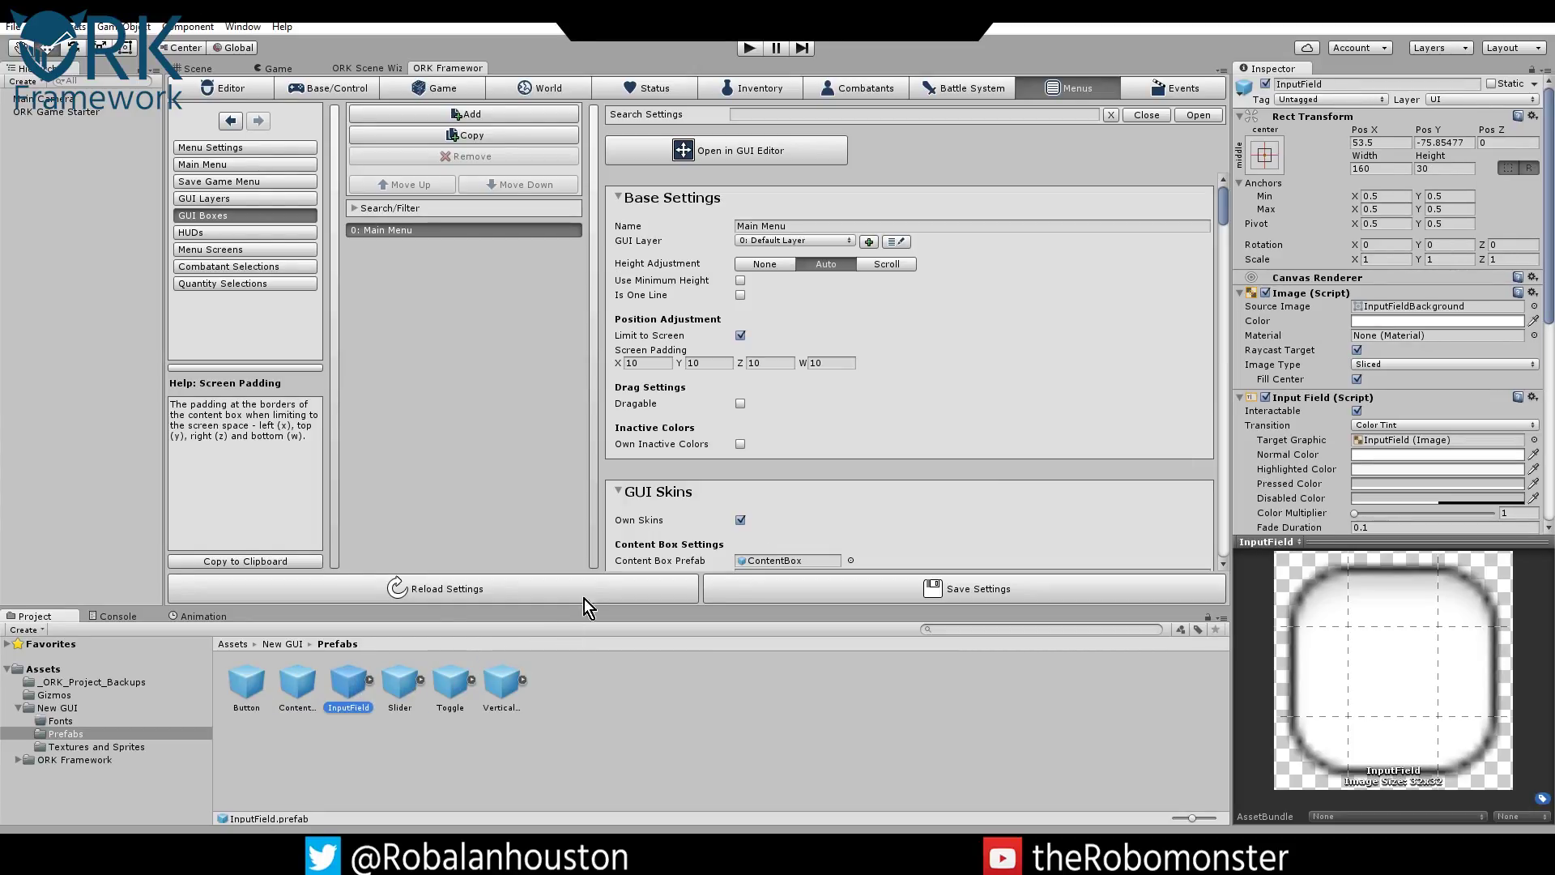
left_click(390, 693)
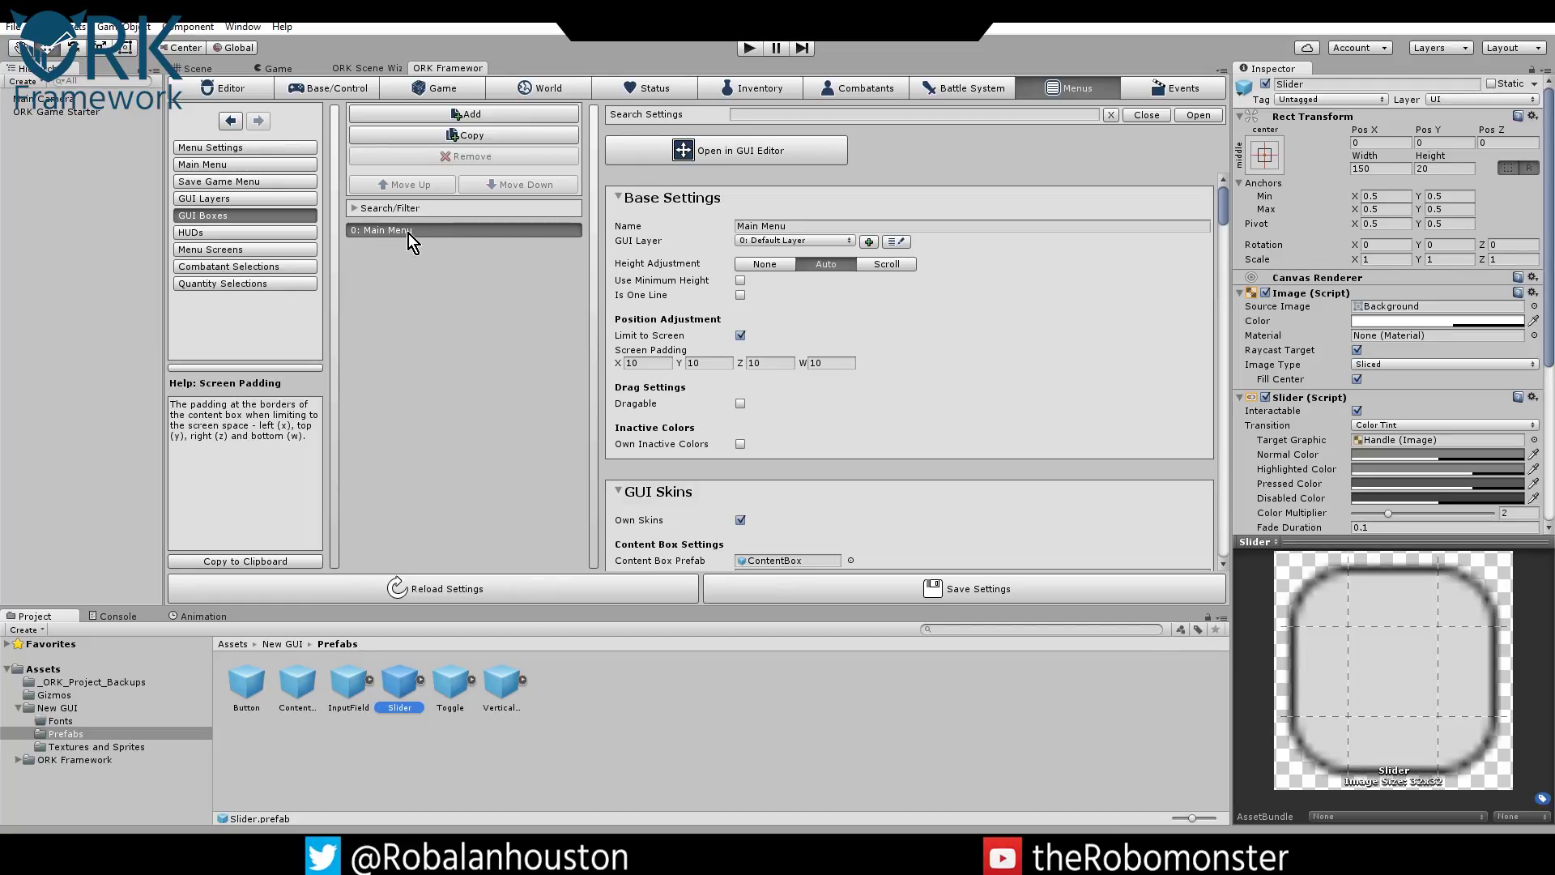
Review the Main Menu GUI box's Base Settings, including its name and height adjustment, down to GUI Skins.
left_click(795, 225)
left_click(807, 226)
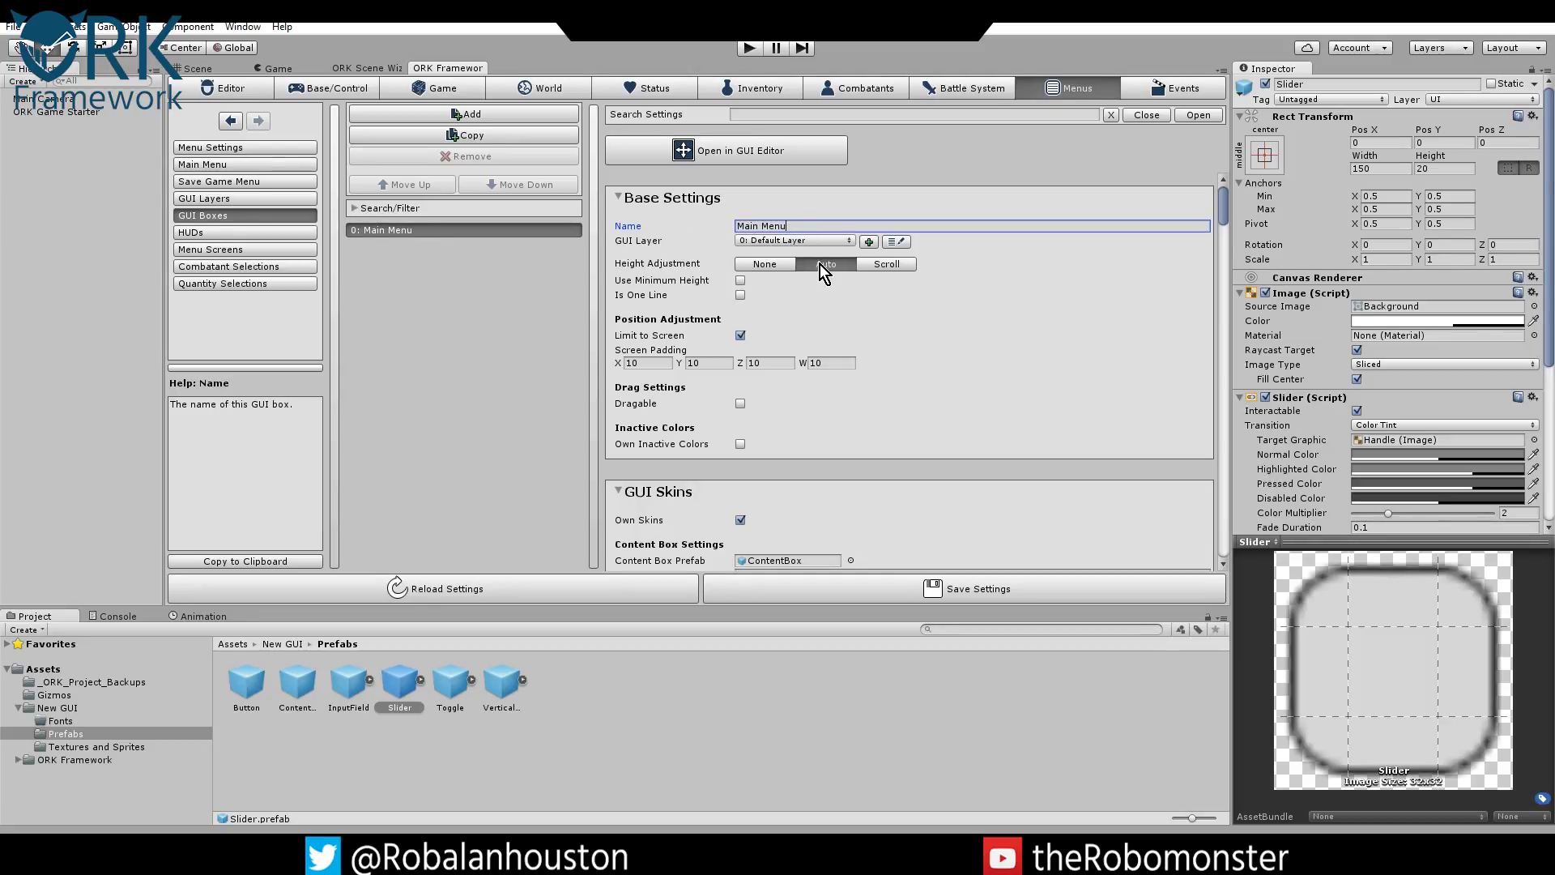
mouse_move(820, 264)
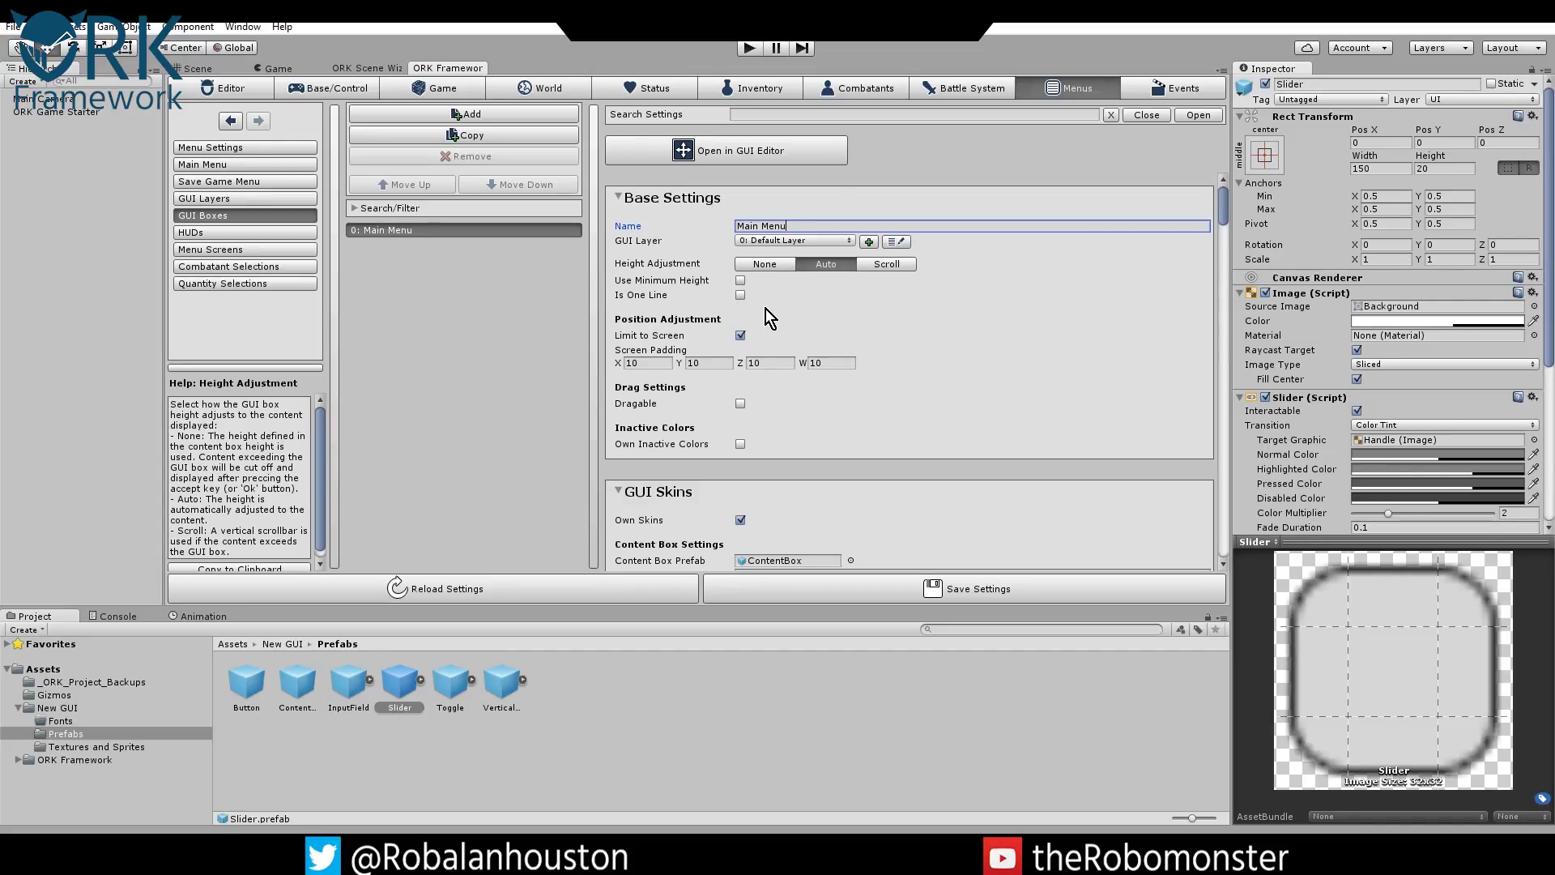
scroll(765, 309, "down", 3)
scroll(815, 317, "down", 2)
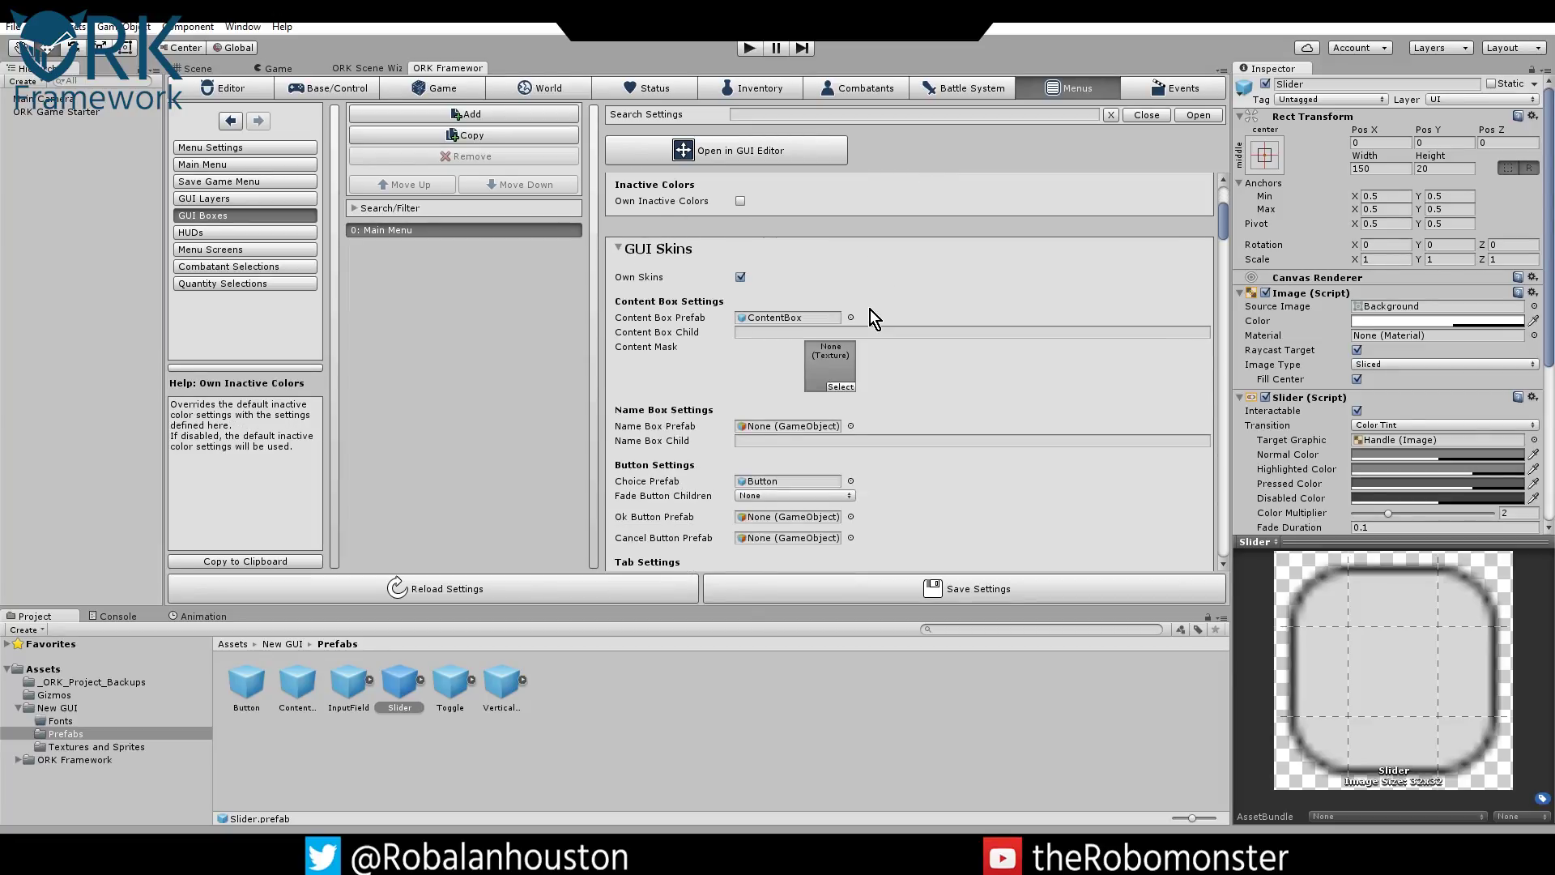
Turn Own Skins off and on again, and assign the ContentBox prefab as the Content Box Prefab.
left_click(740, 277)
left_click(741, 277)
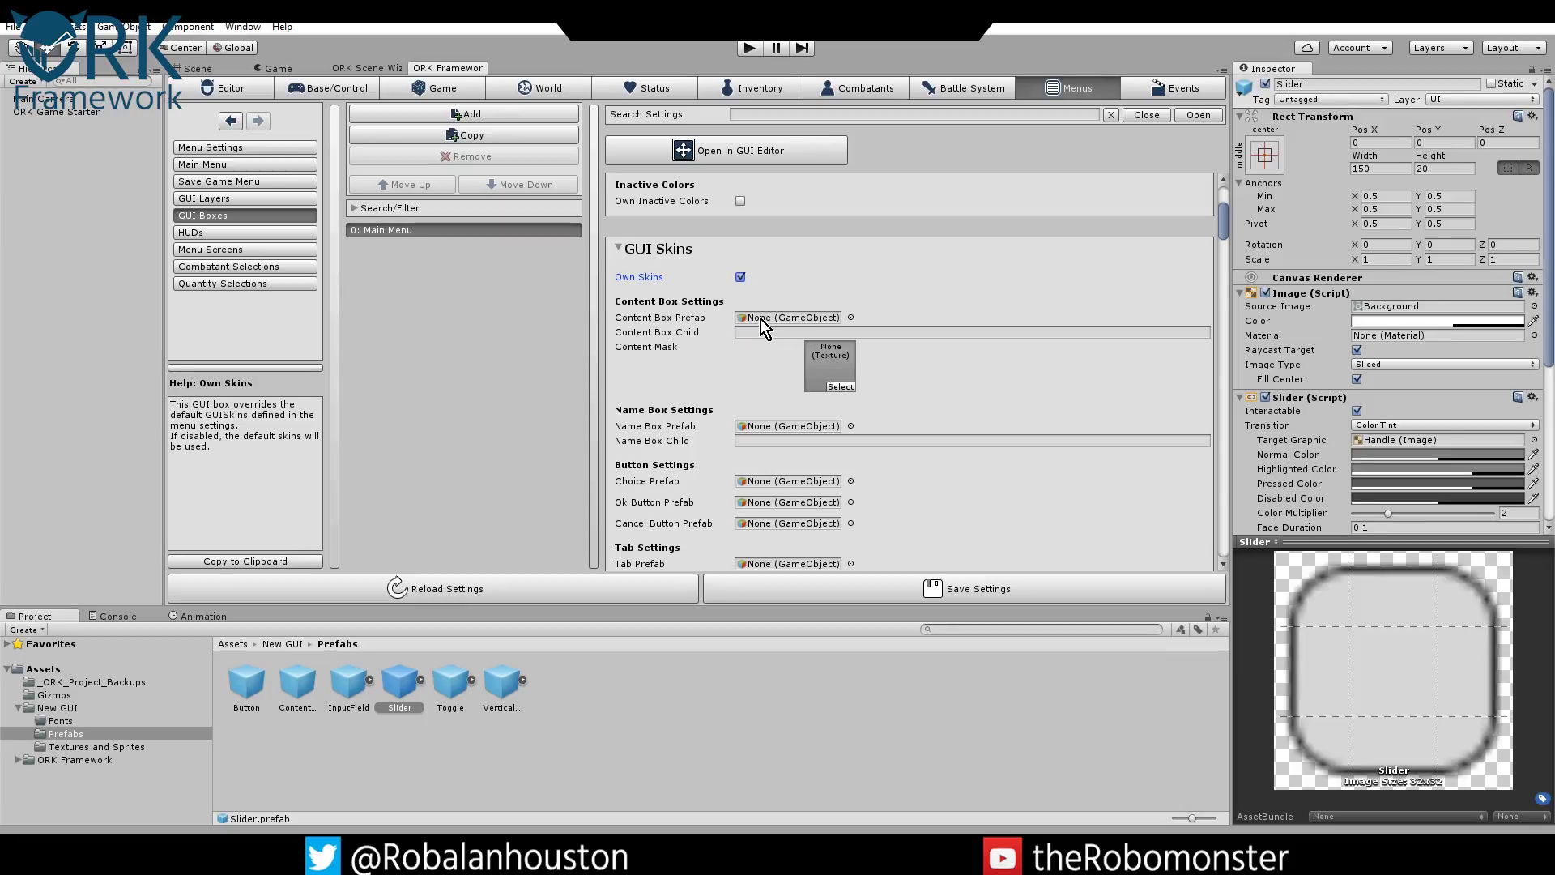
left_click(300, 688)
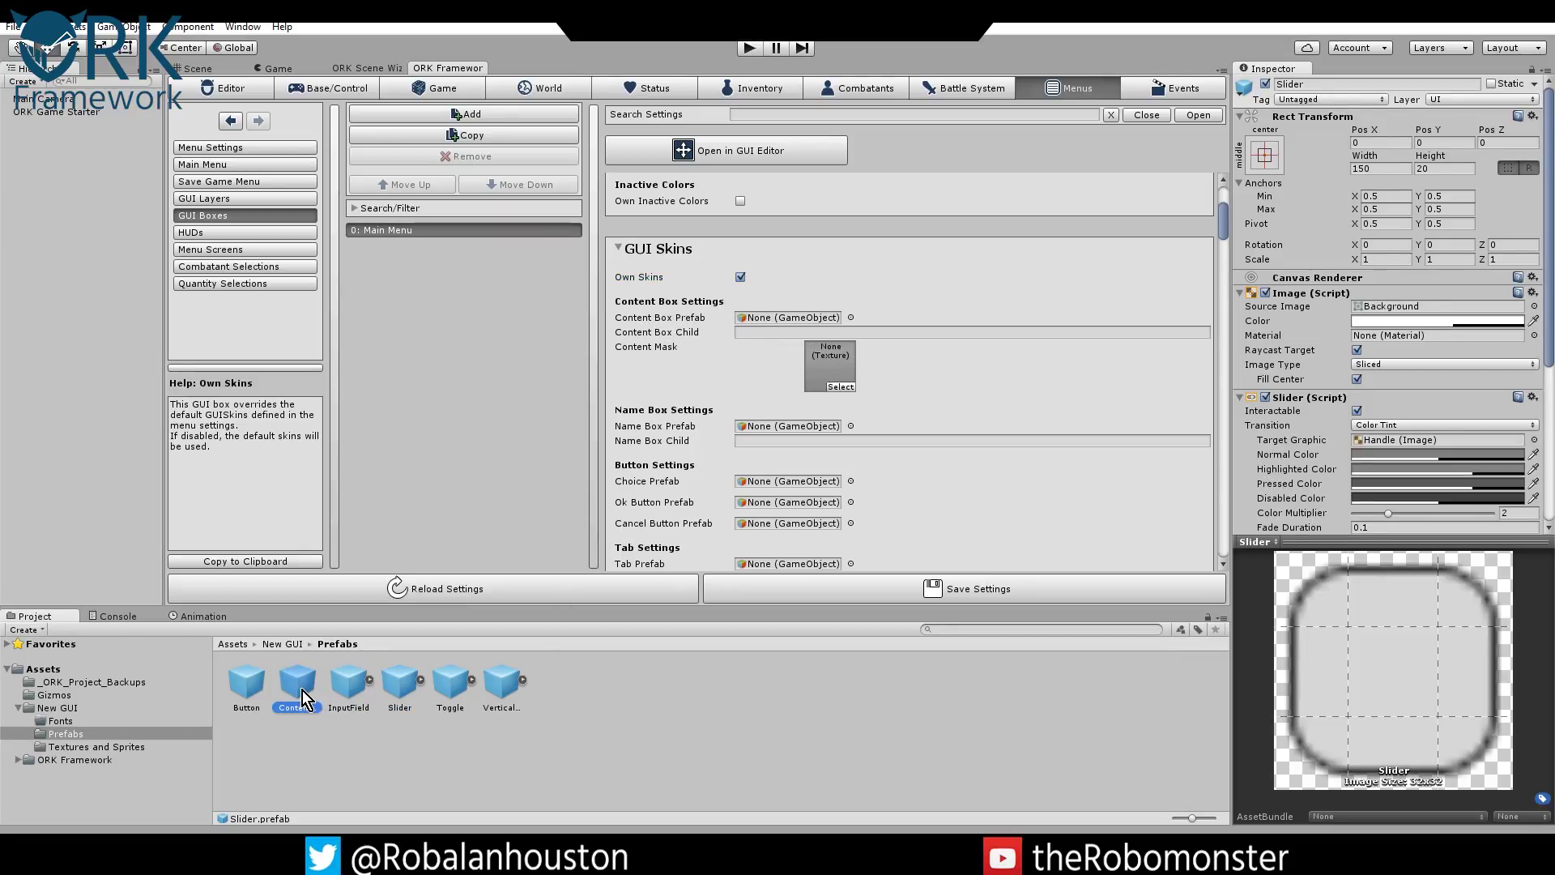
left_click_drag(303, 690, 753, 320)
Assign the Button prefab as the Choice Prefab in the GUI box's Button Settings.
scroll(706, 397, "down", 3)
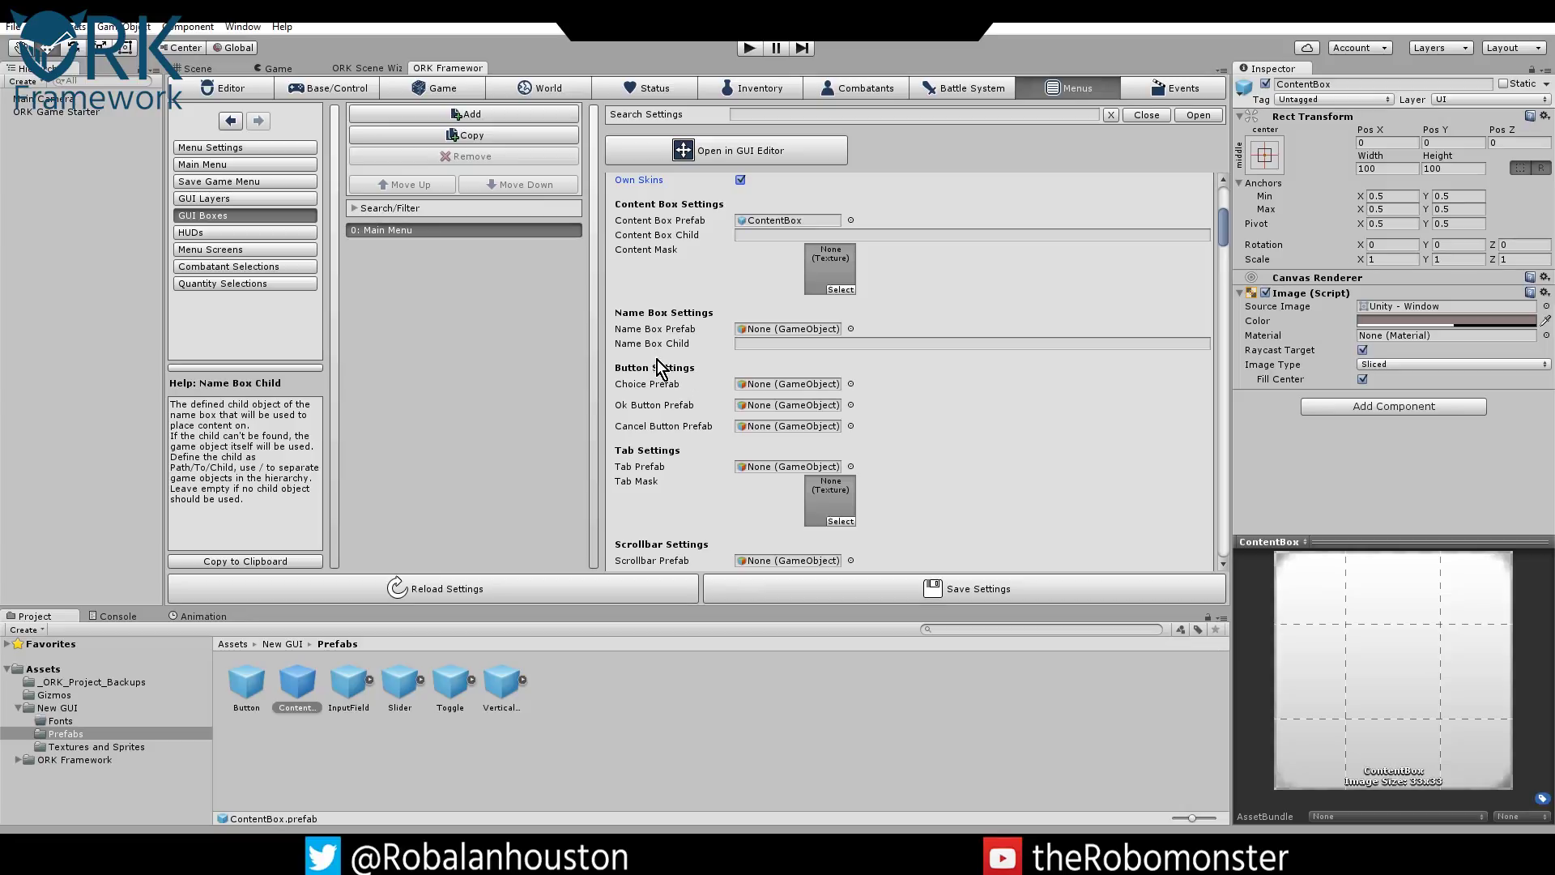
left_click_drag(250, 687, 761, 387)
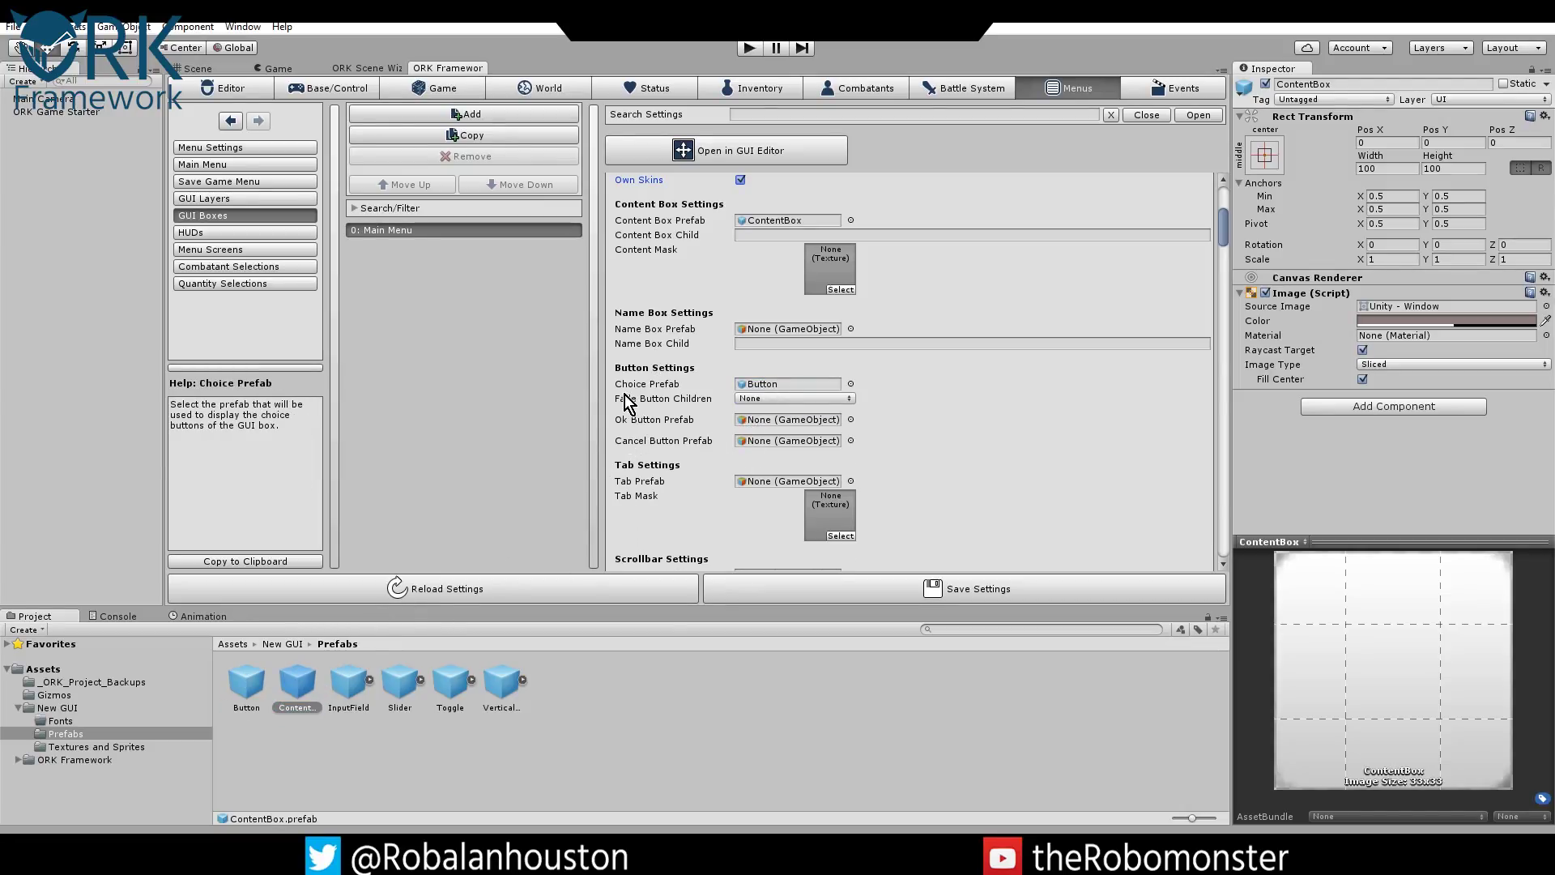
mouse_move(633, 393)
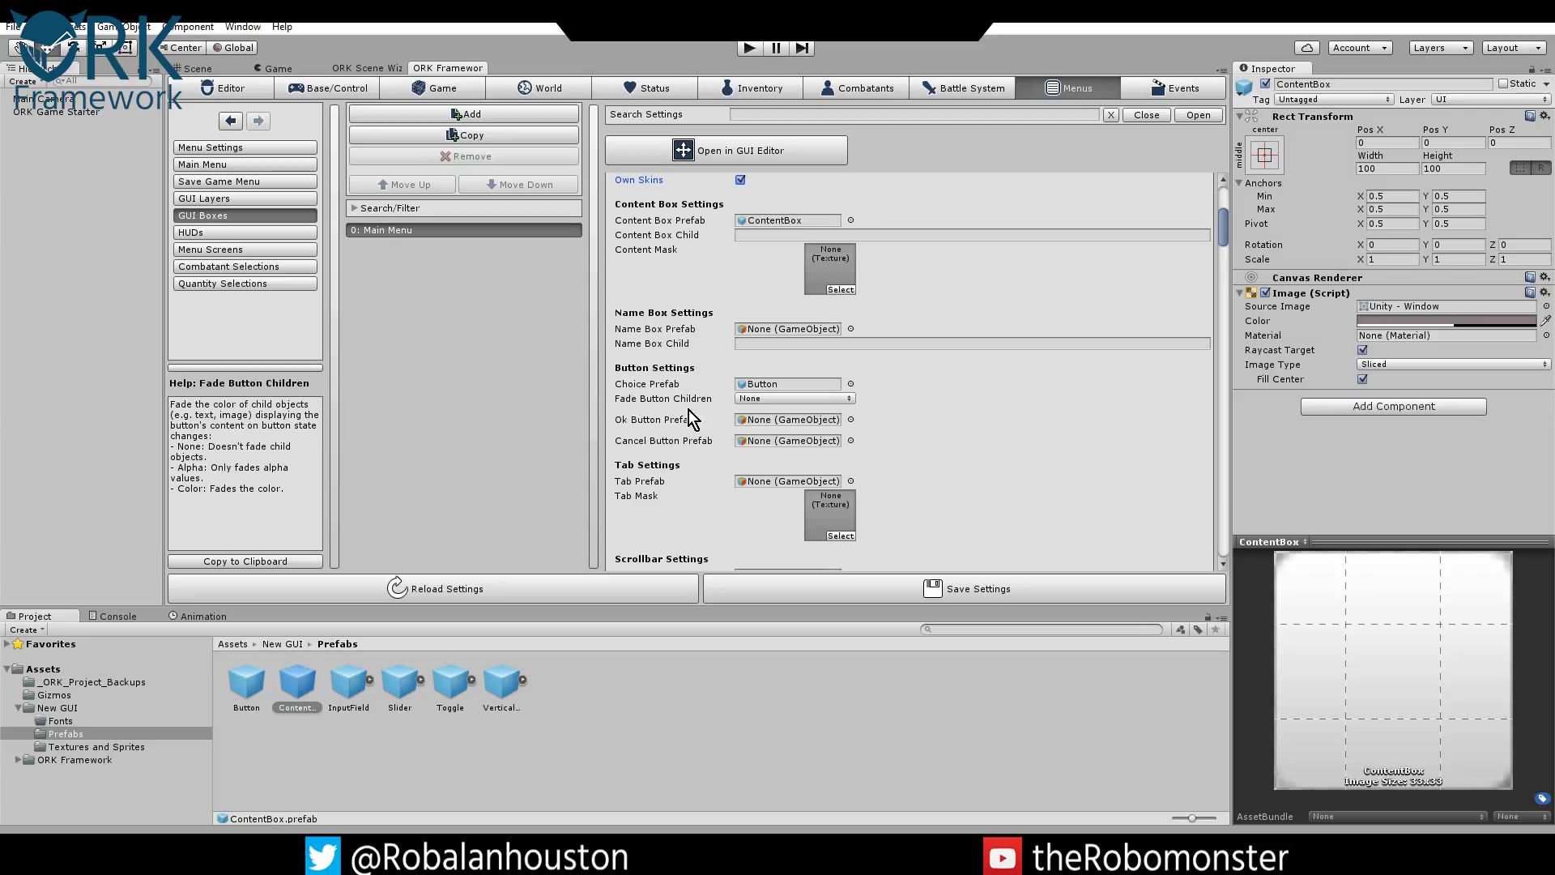
Look over the remaining GUI Skins options and collapse the GUI Skins section.
scroll(700, 433, "down", 4)
scroll(673, 415, "up", 10)
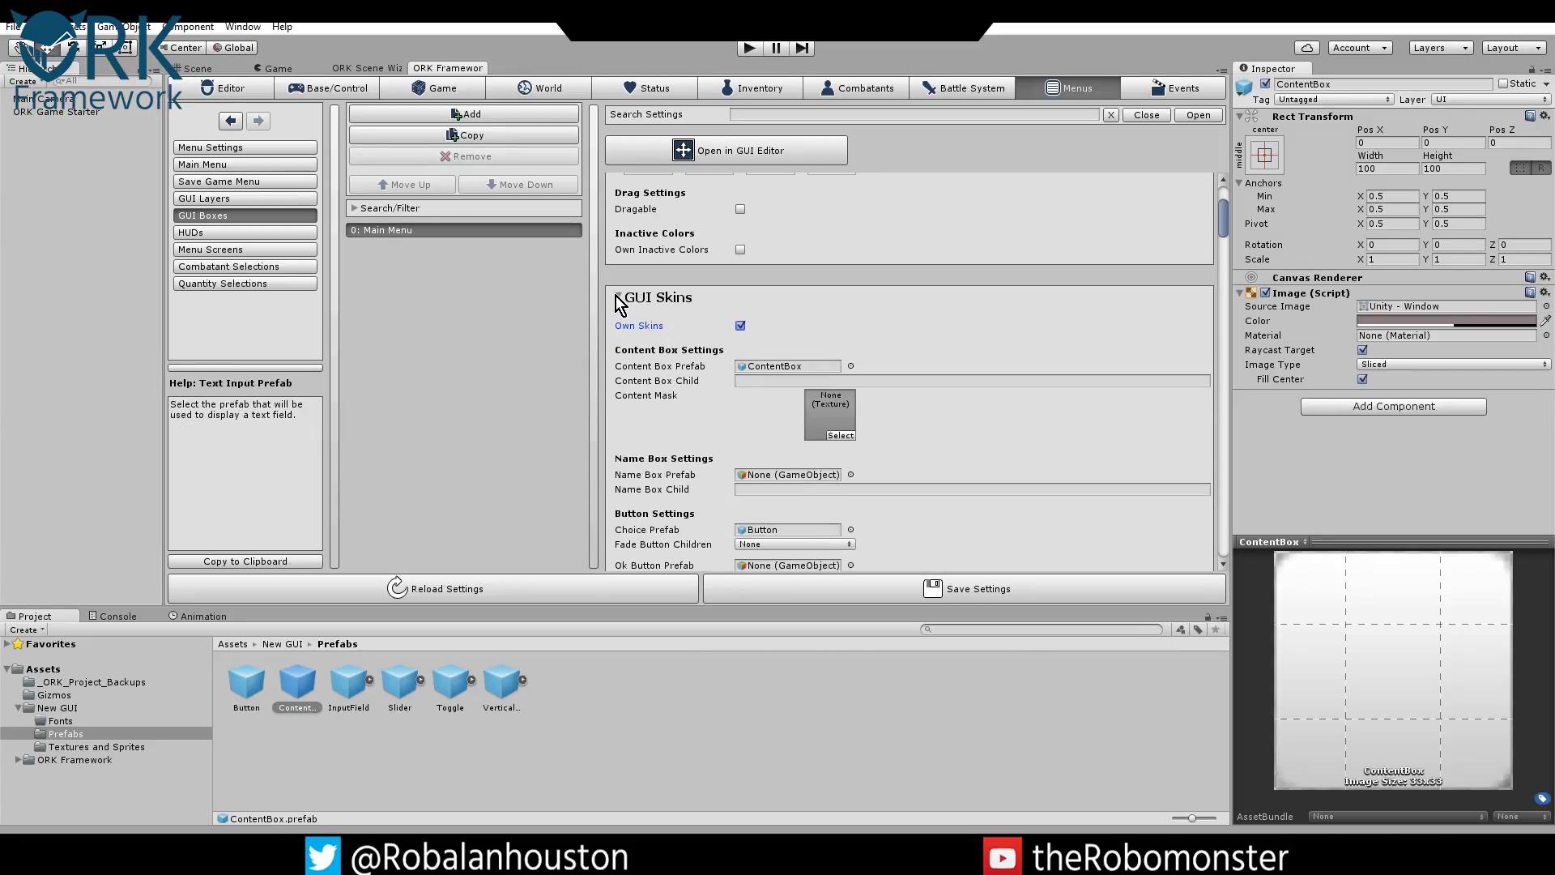
left_click(617, 296)
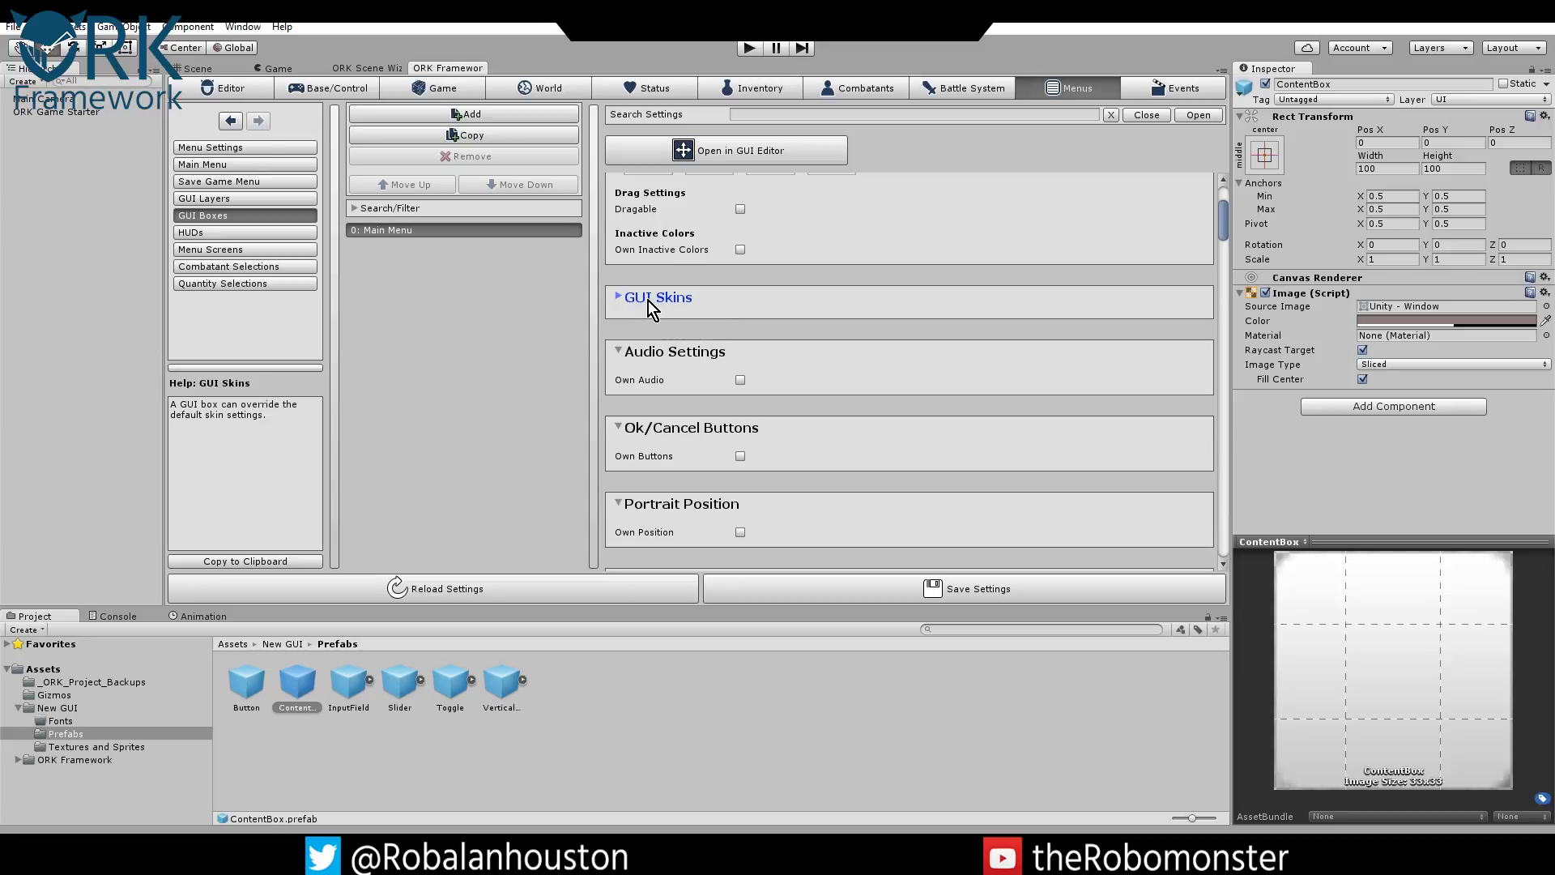
left_click(618, 296)
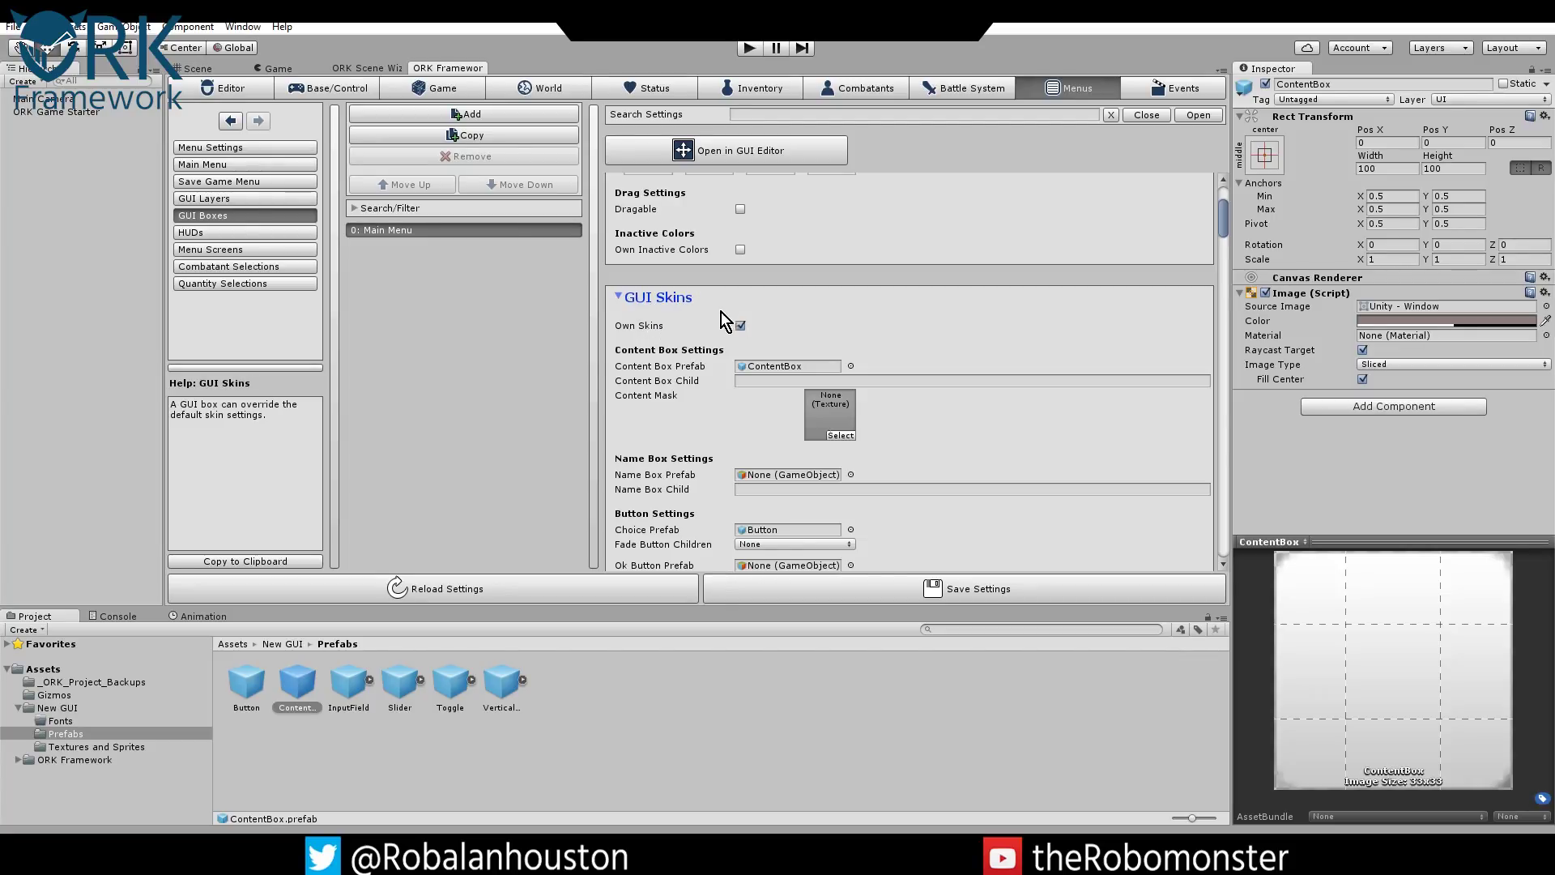
left_click(619, 298)
Examine the Bounds position and Anchor options in the Main Menu box's Content Box Settings.
scroll(780, 361, "down", 5)
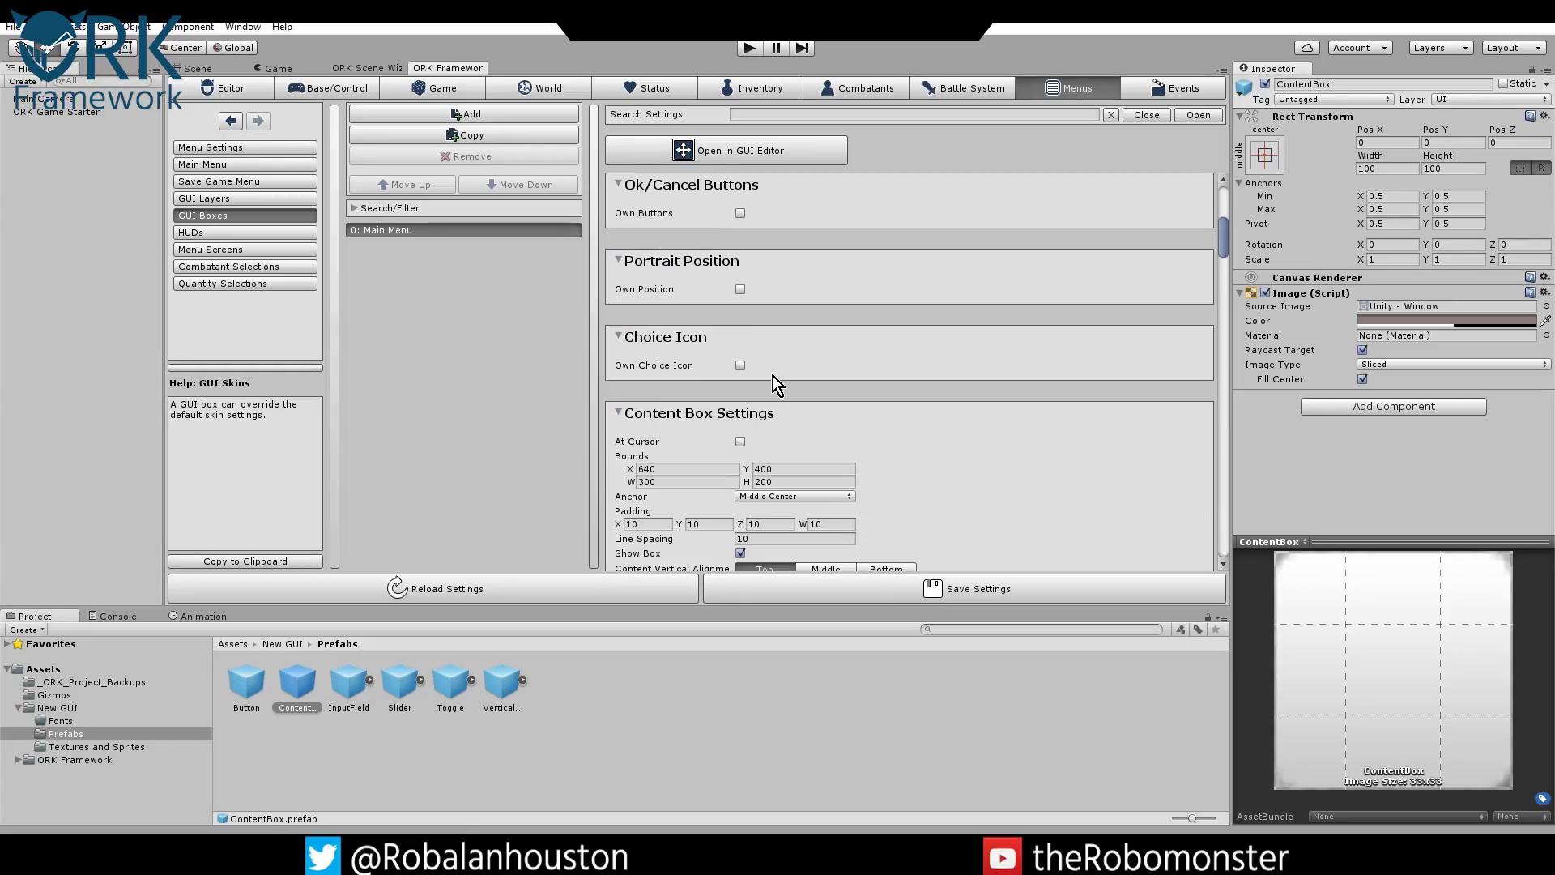
scroll(651, 368, "down", 3)
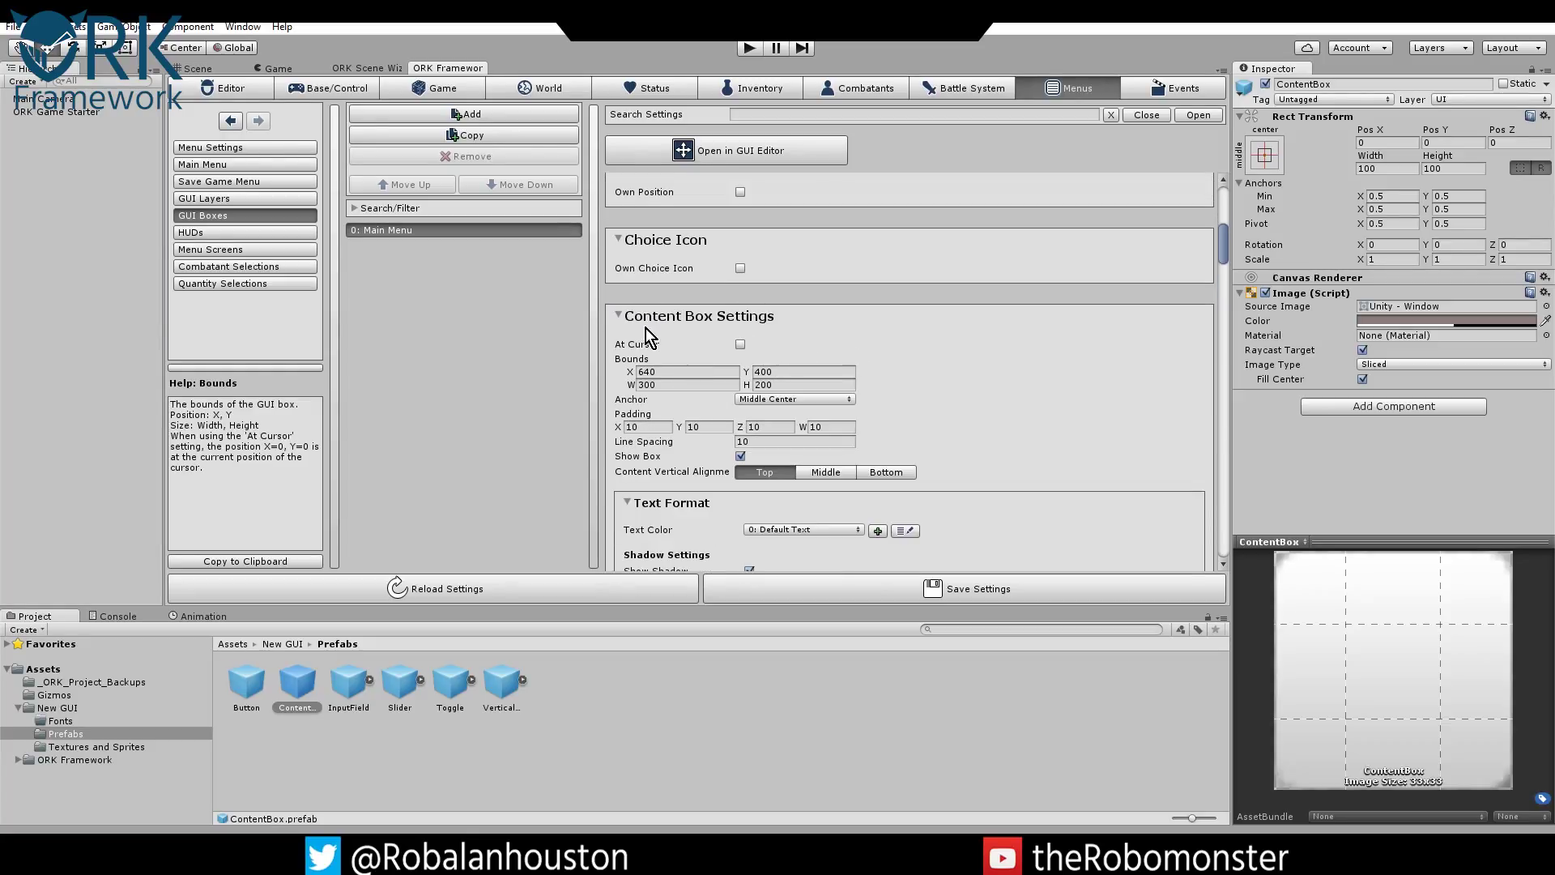
left_click(658, 372)
left_click(769, 371)
left_click_drag(768, 372, 727, 369)
left_click(769, 400)
left_click(799, 489)
mouse_move(755, 403)
Check the Scene view and the Game view's aspect ratio options, then return to the ORK Framework window.
left_click(215, 72)
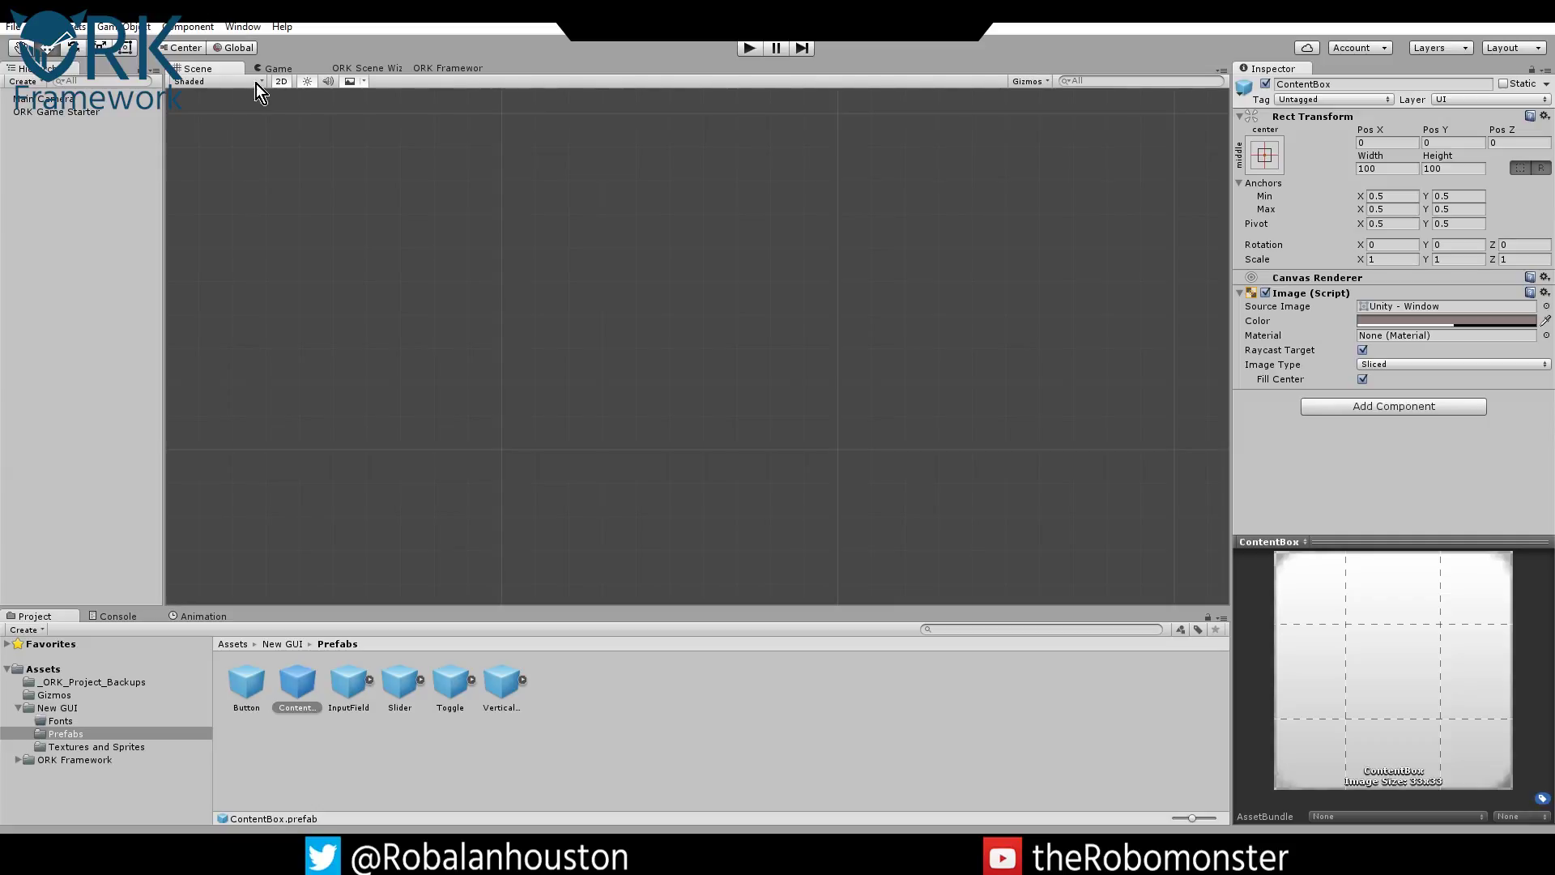
left_click(274, 70)
left_click(270, 82)
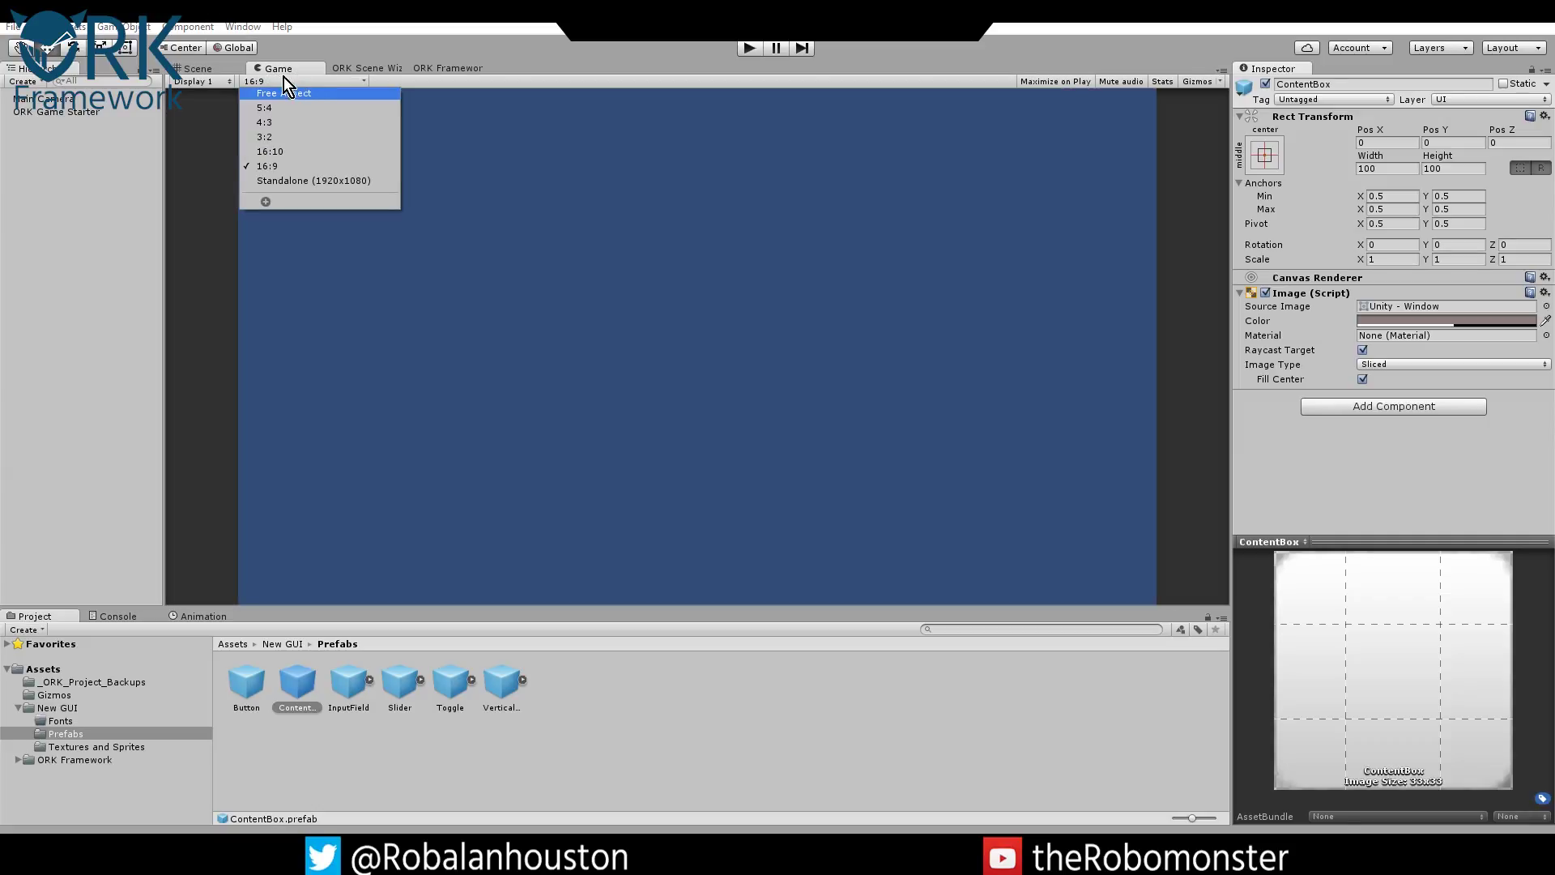
left_click(279, 73)
left_click(217, 73)
left_click(435, 63)
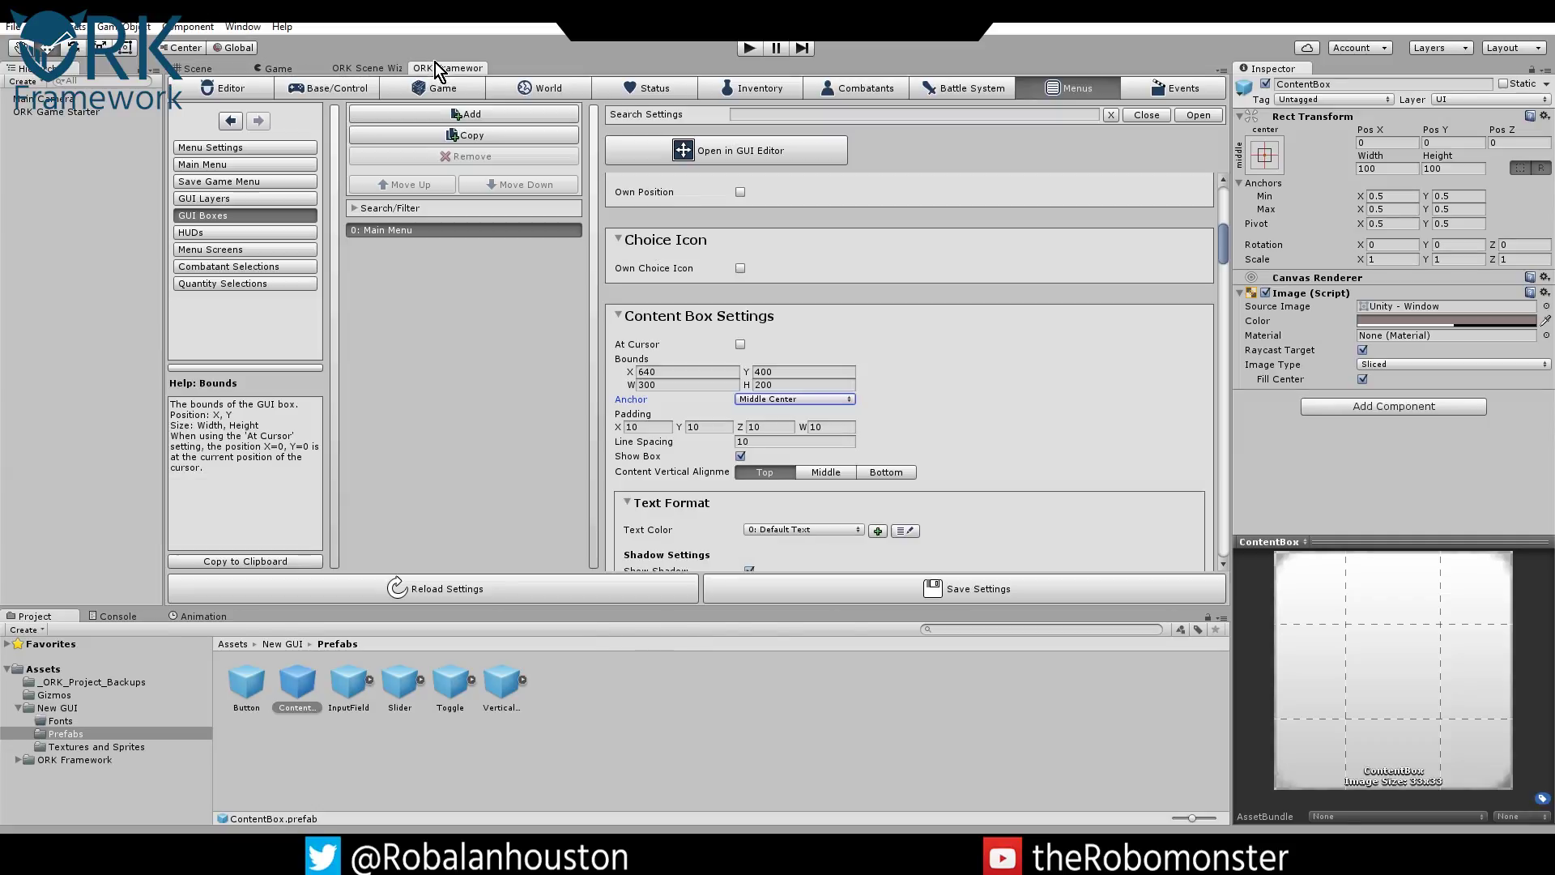
Review the padding, Show Box and Text Format options within the Content Box Settings.
scroll(889, 450, "down", 1)
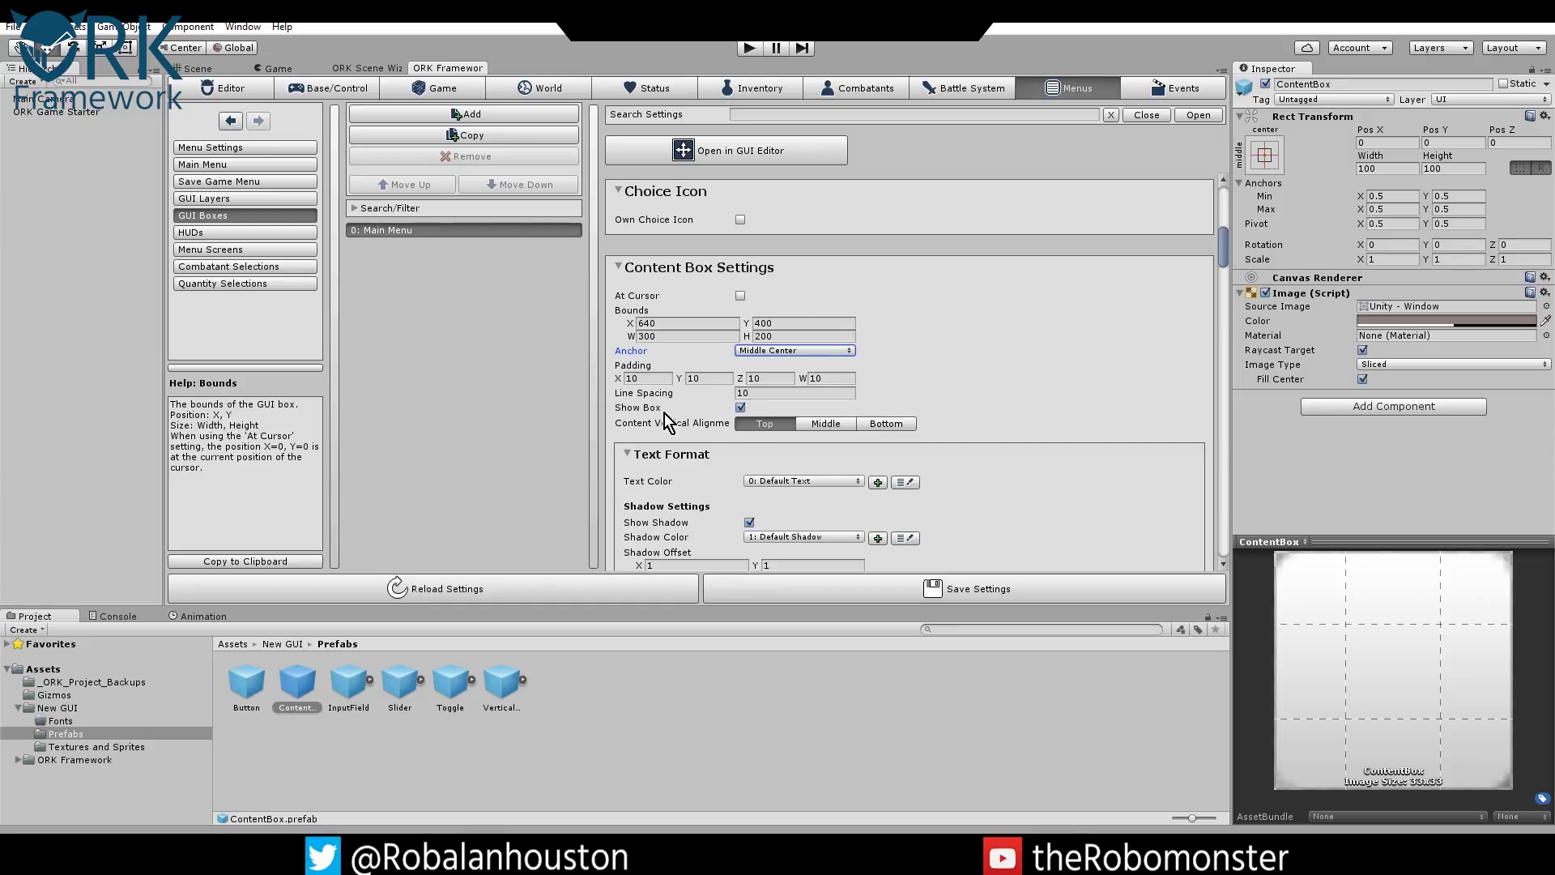
scroll(838, 435, "down", 5)
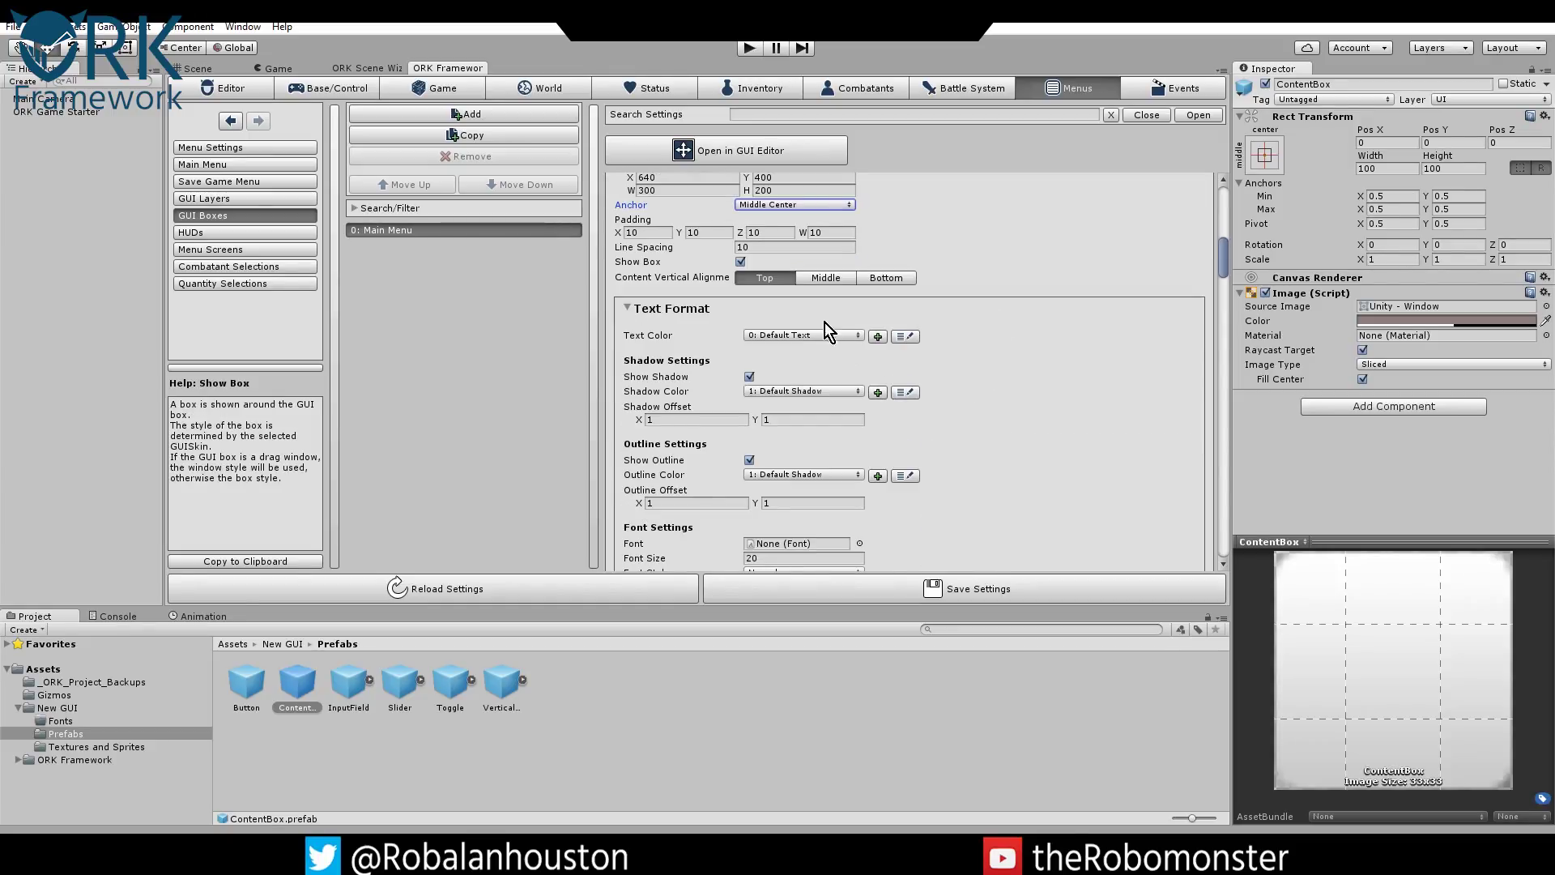
scroll(958, 340, "down", 6)
scroll(956, 352, "up", 12)
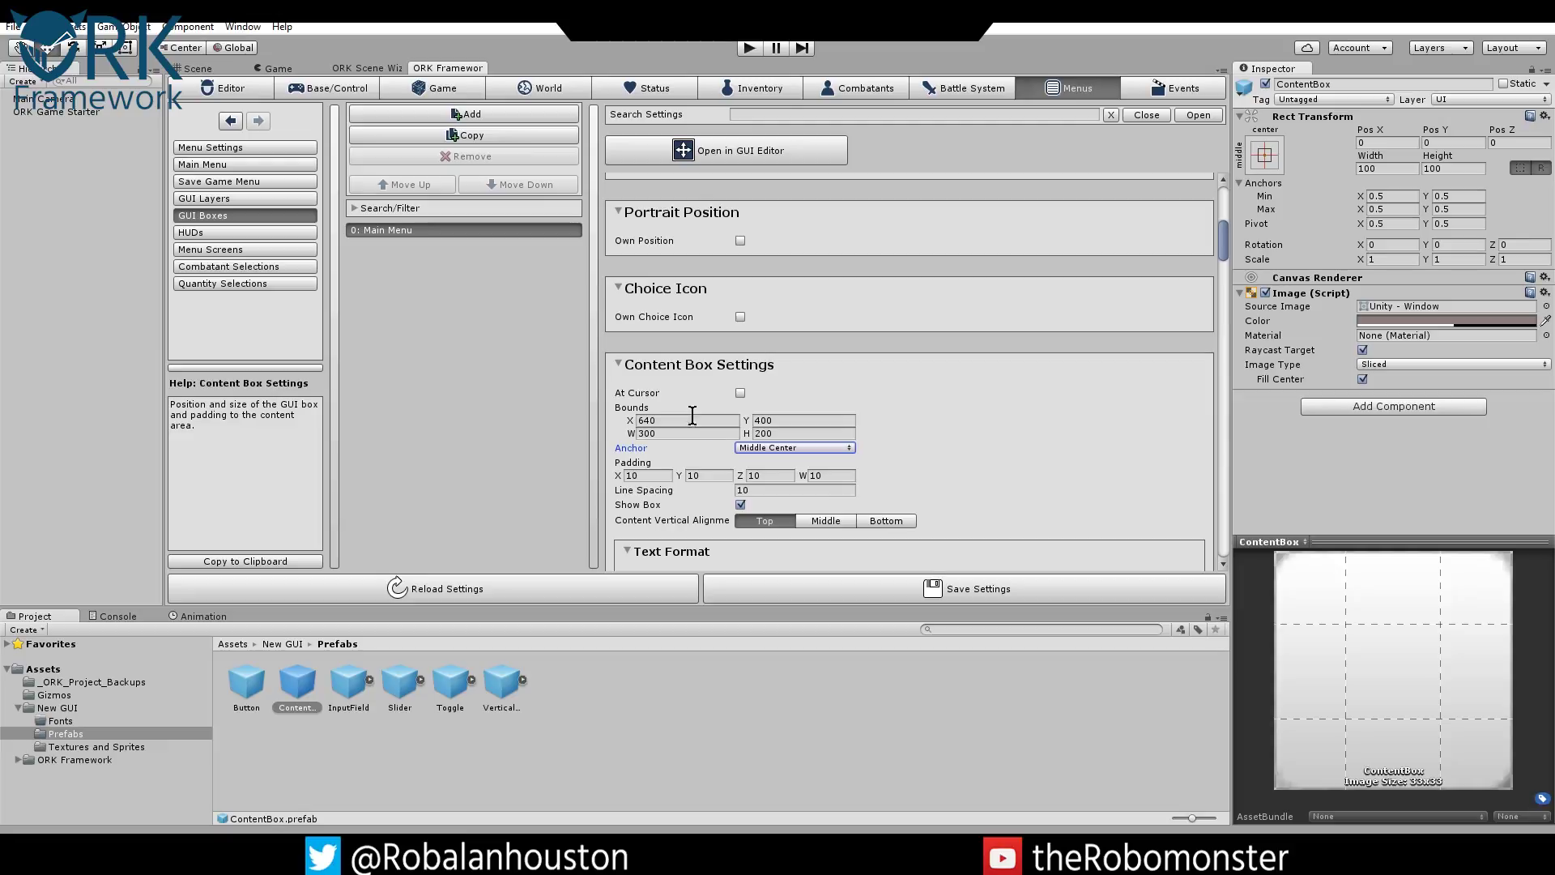
Review the Text Format, alignment, column and input field options in Content Box Settings, and collapse the Name Box Settings section.
scroll(909, 439, "up", 10)
scroll(906, 438, "down", 10)
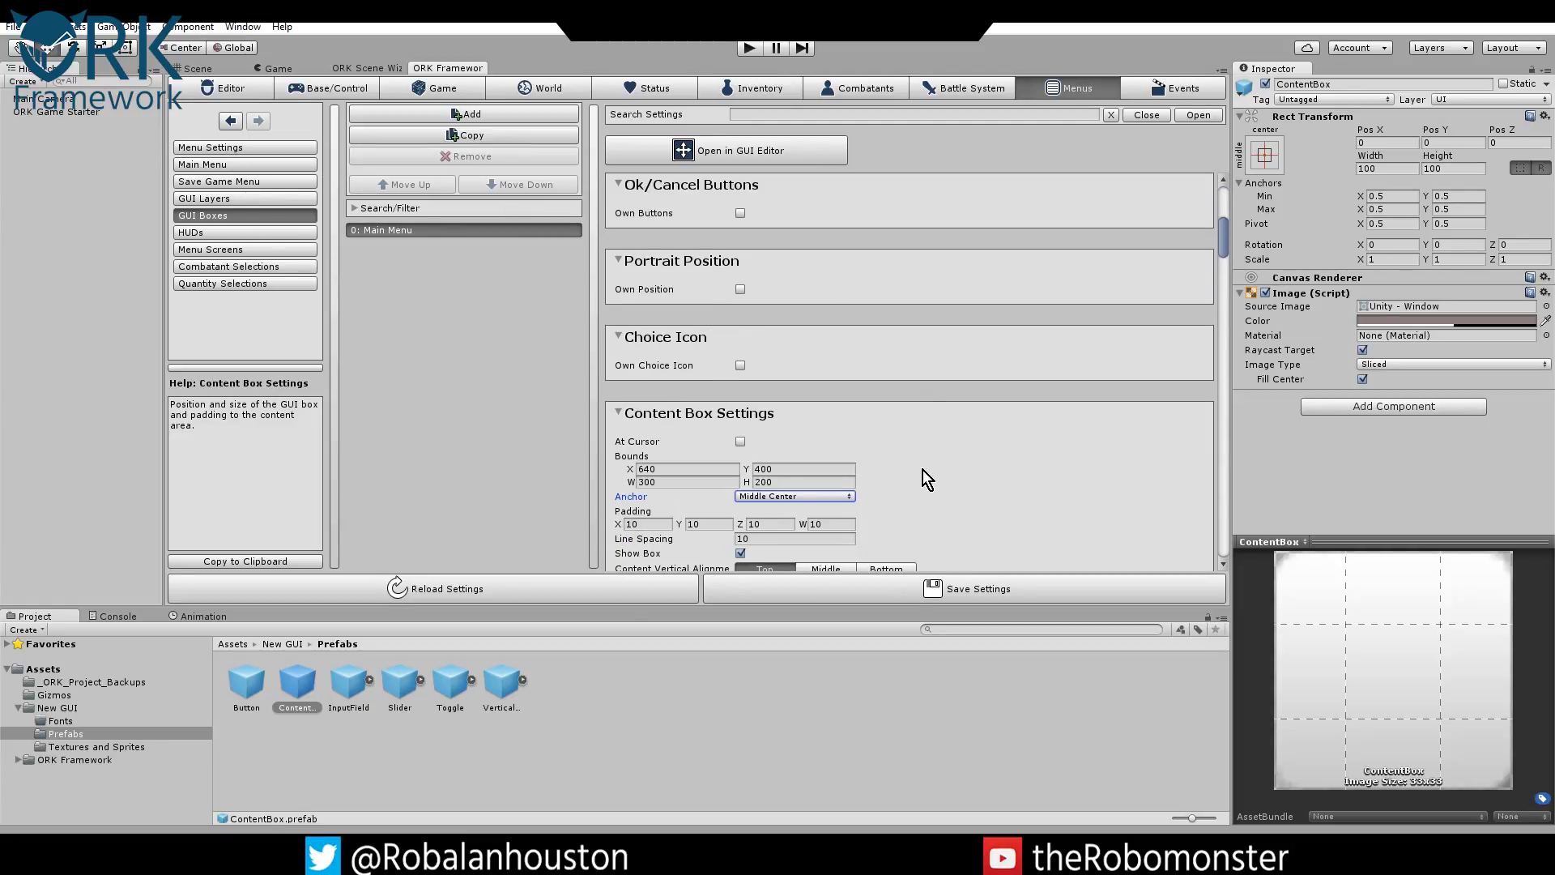
scroll(924, 498, "down", 3)
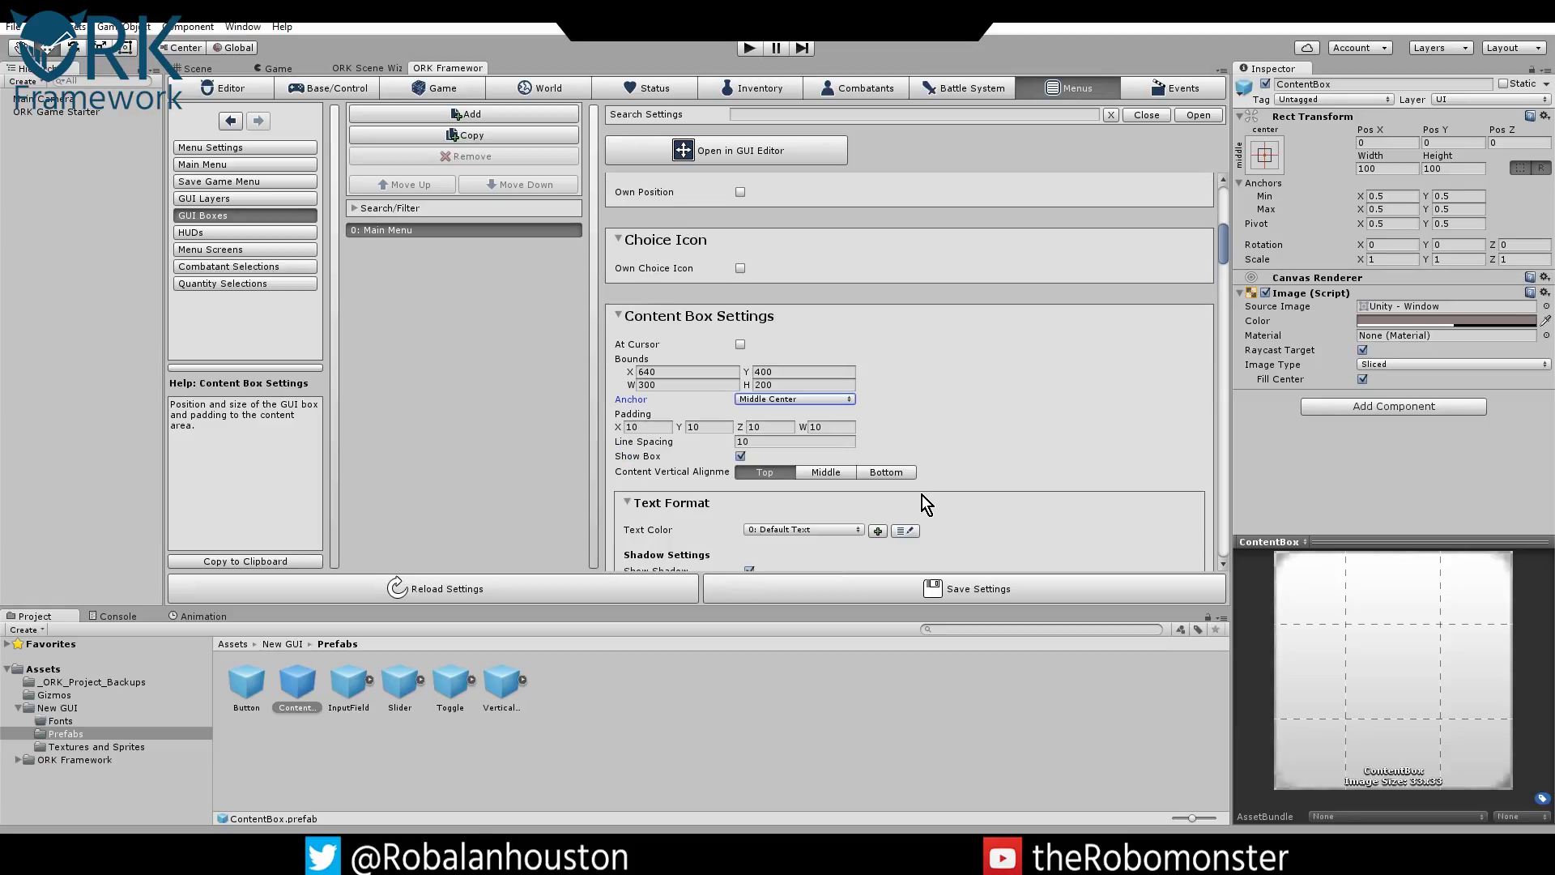
scroll(917, 416, "down", 2)
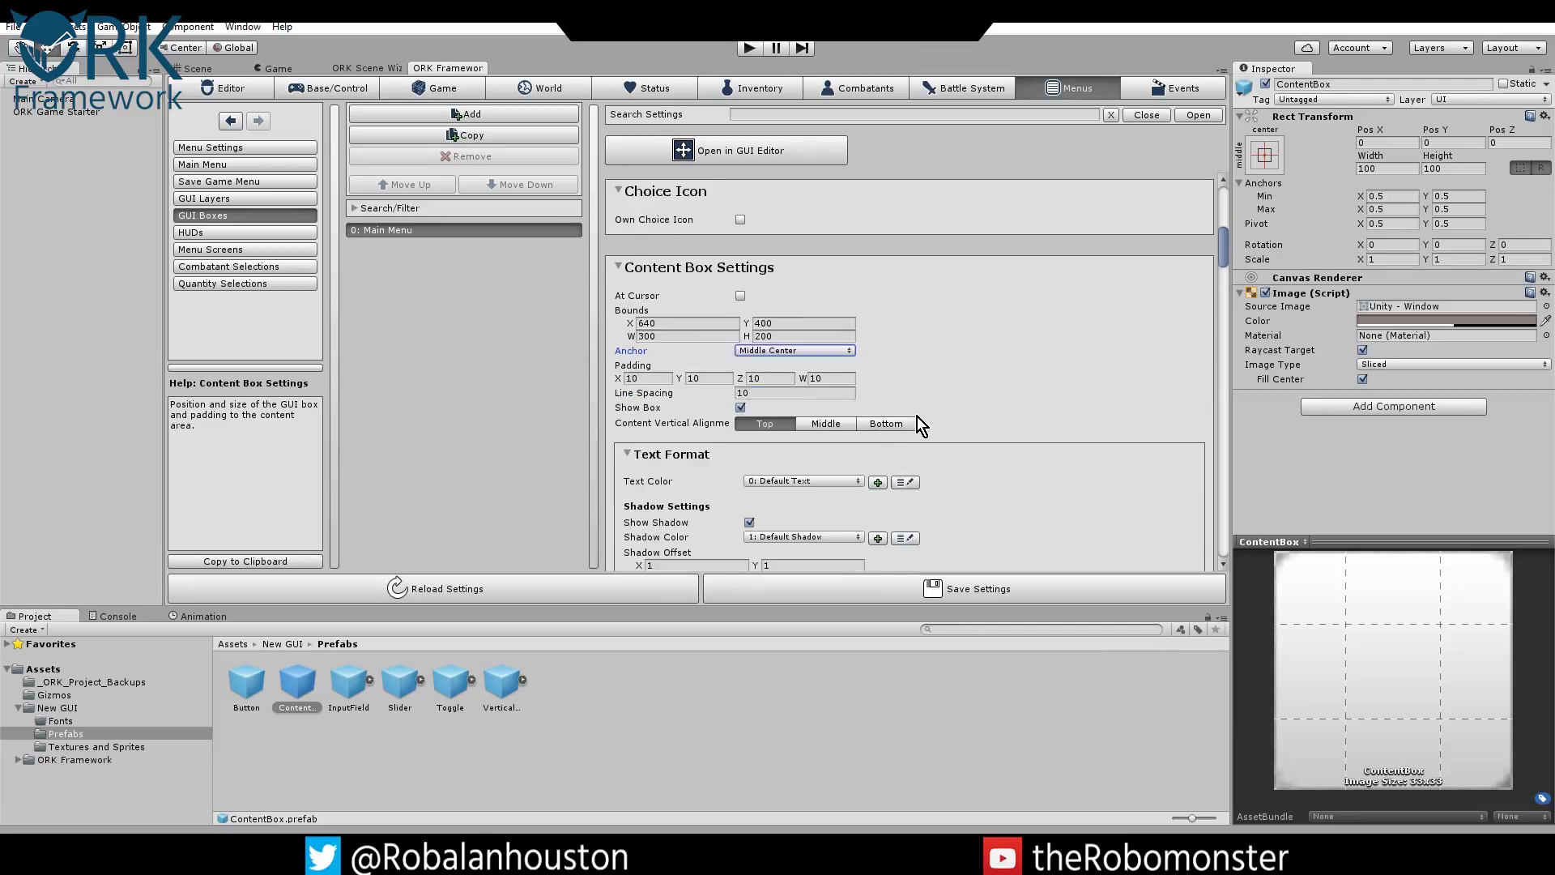
scroll(923, 417, "down", 6)
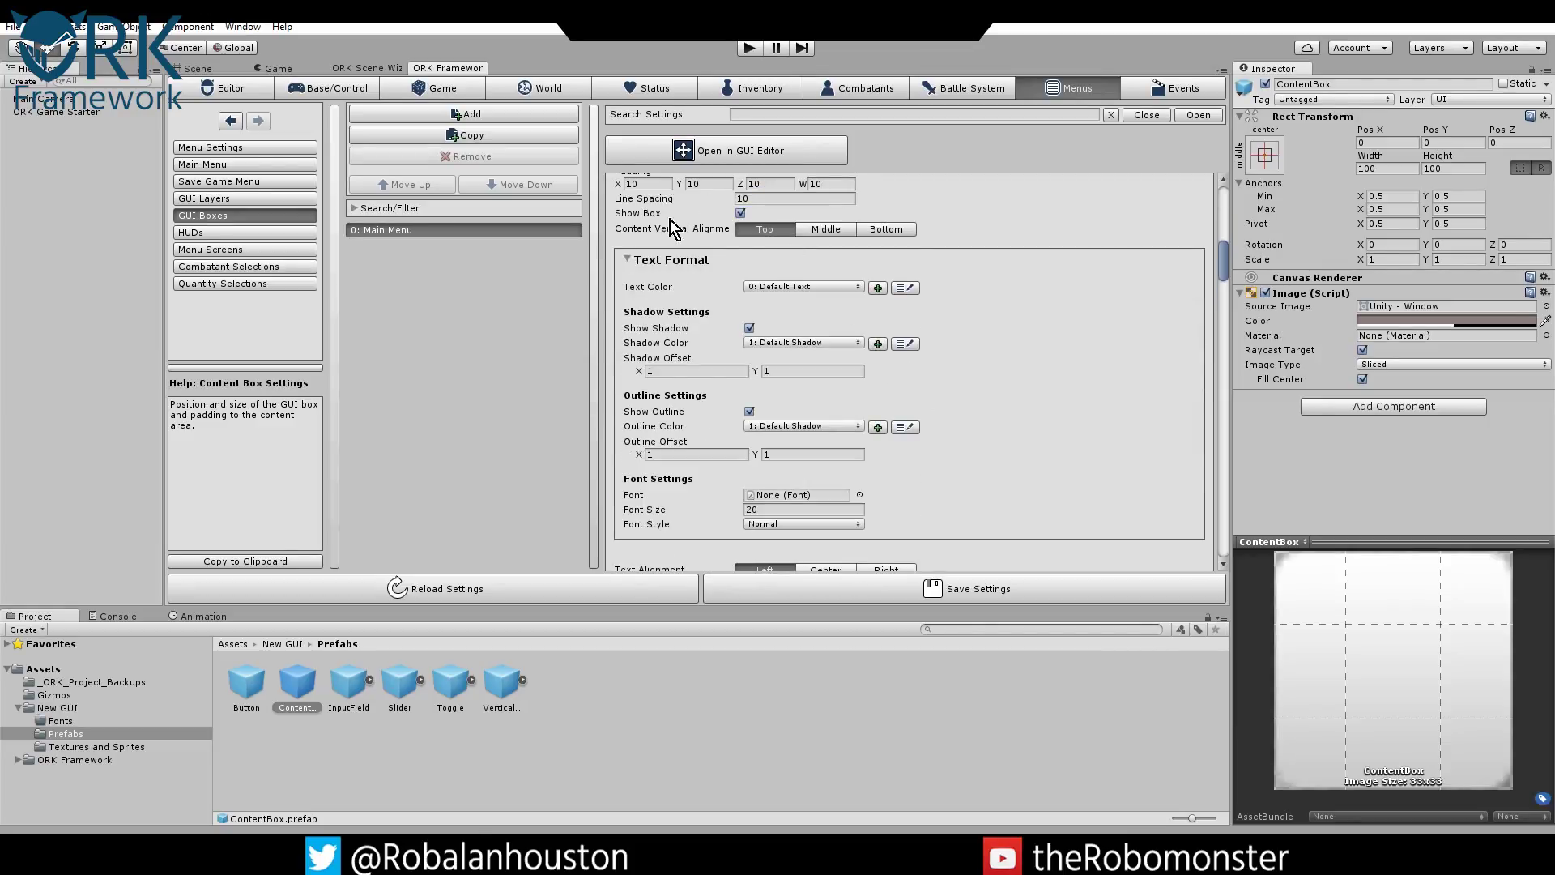
scroll(964, 417, "down", 8)
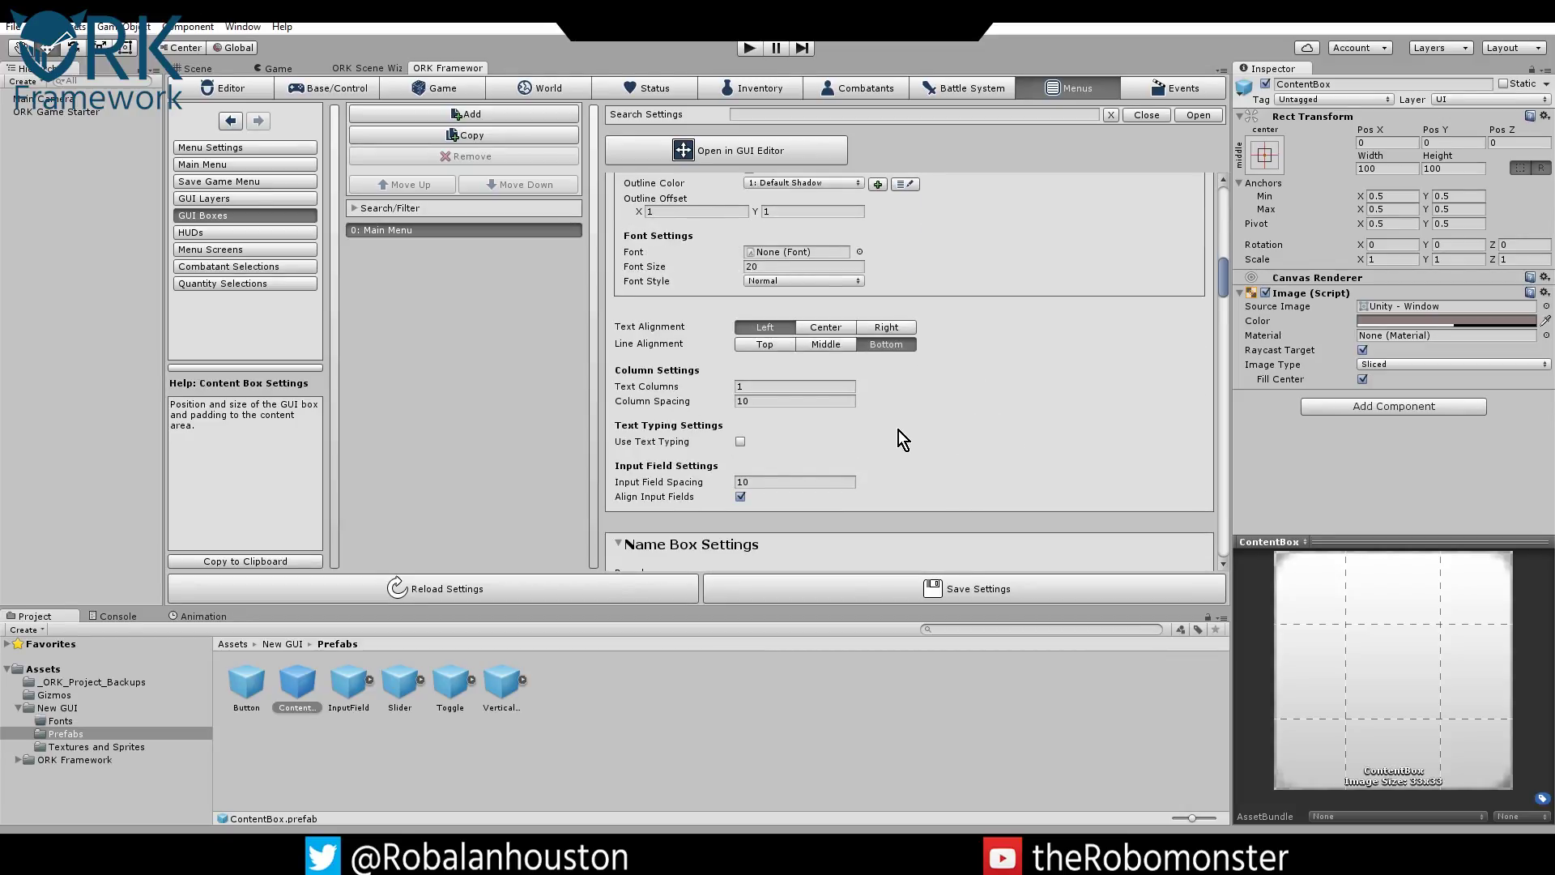
scroll(896, 430, "down", 9)
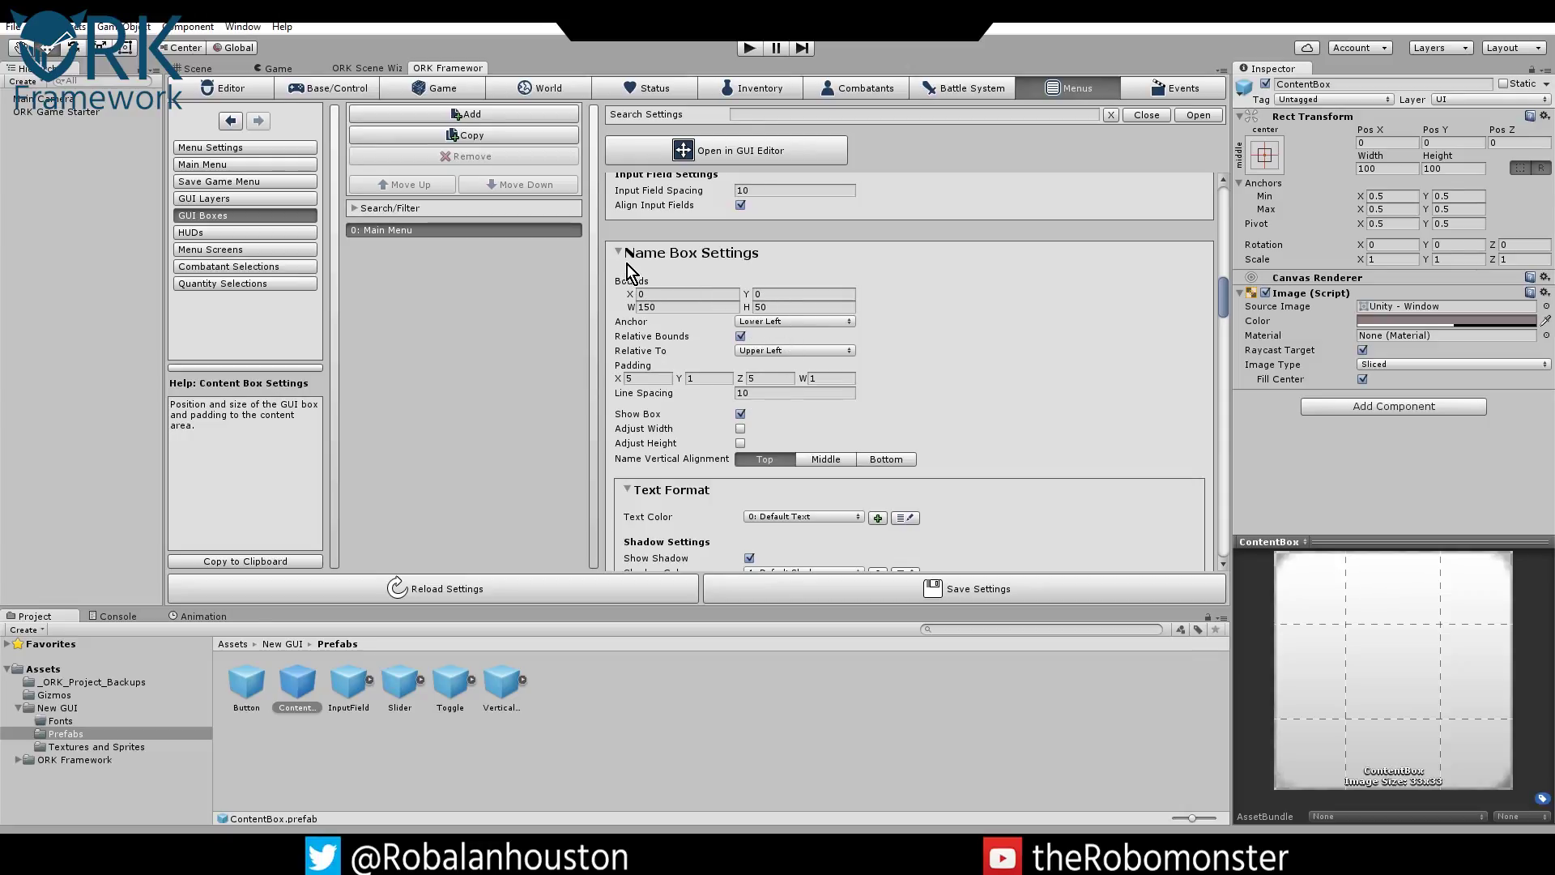
left_click(620, 253)
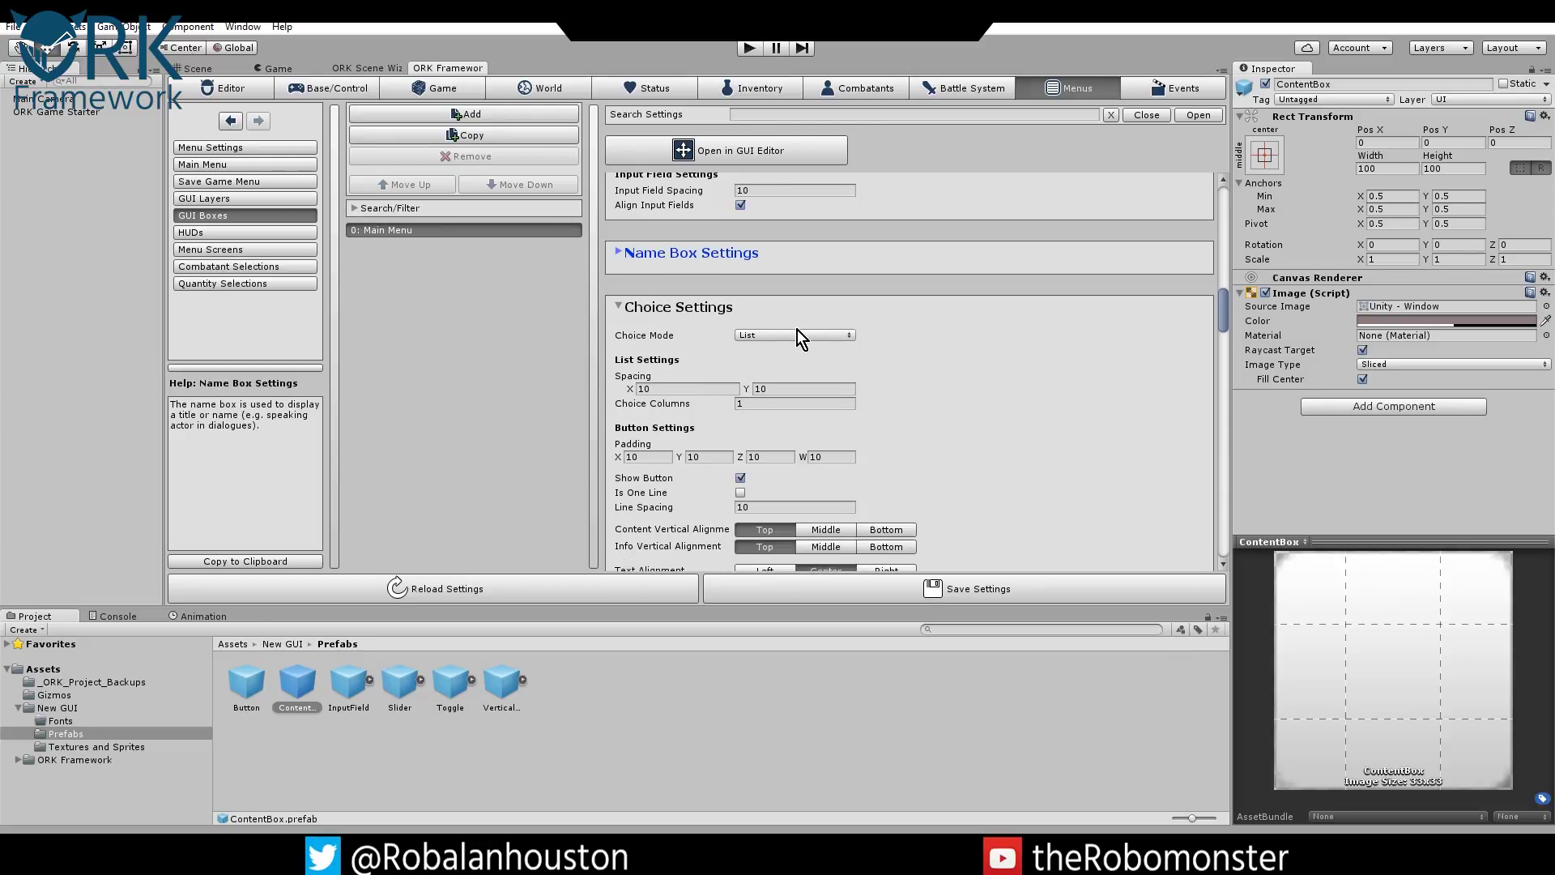
Examine the Choice Mode options, list spacing, and button padding and alignment options in the Main Menu box's Choice Settings.
scroll(859, 338, "down", 8)
scroll(925, 347, "up", 7)
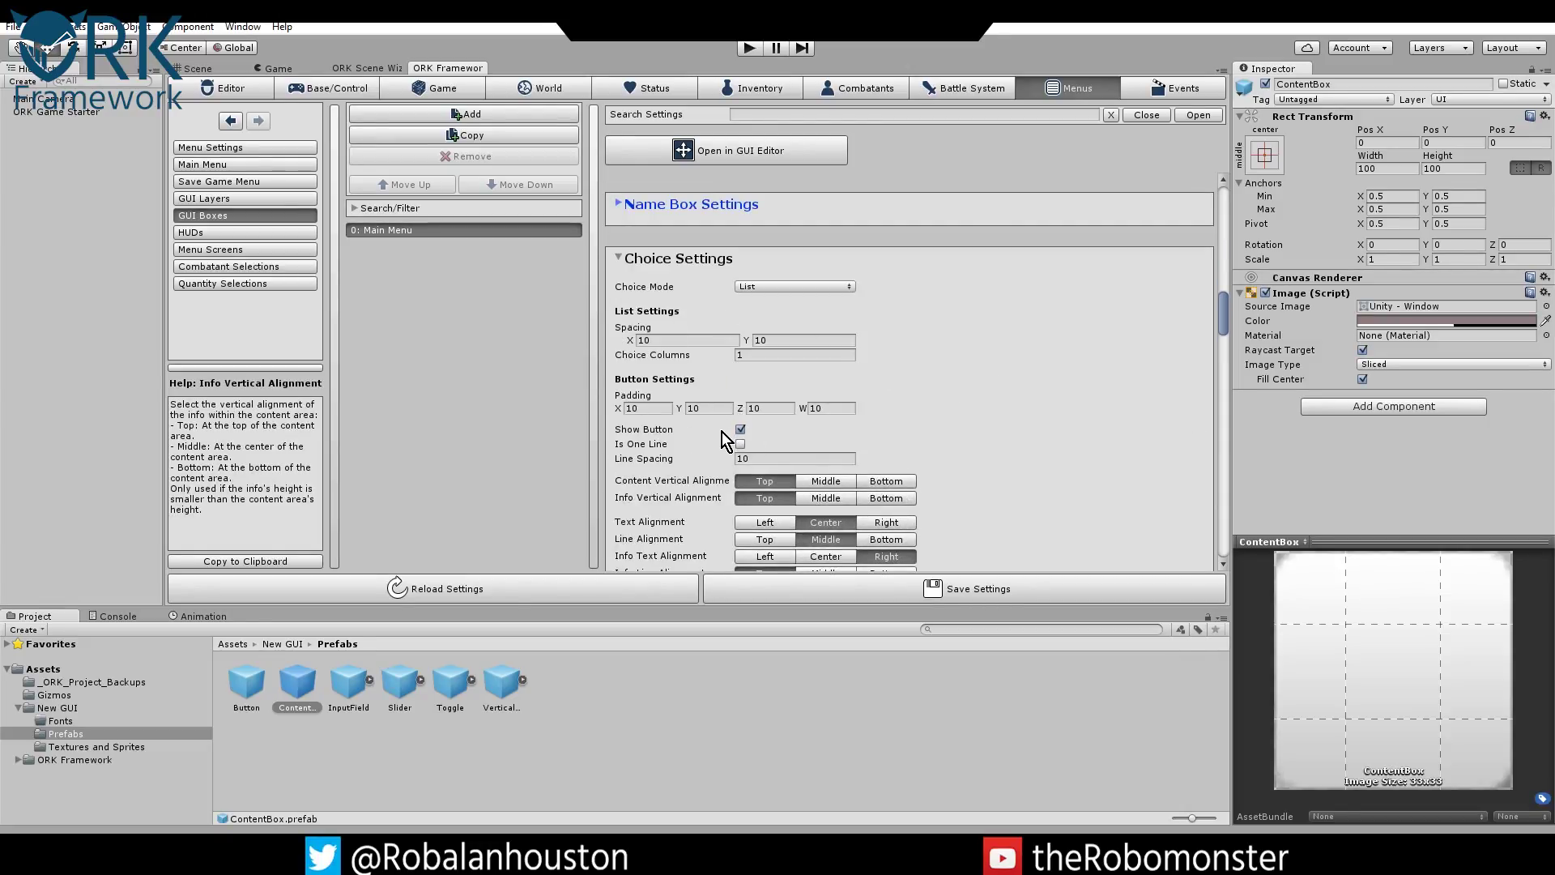
left_click(775, 290)
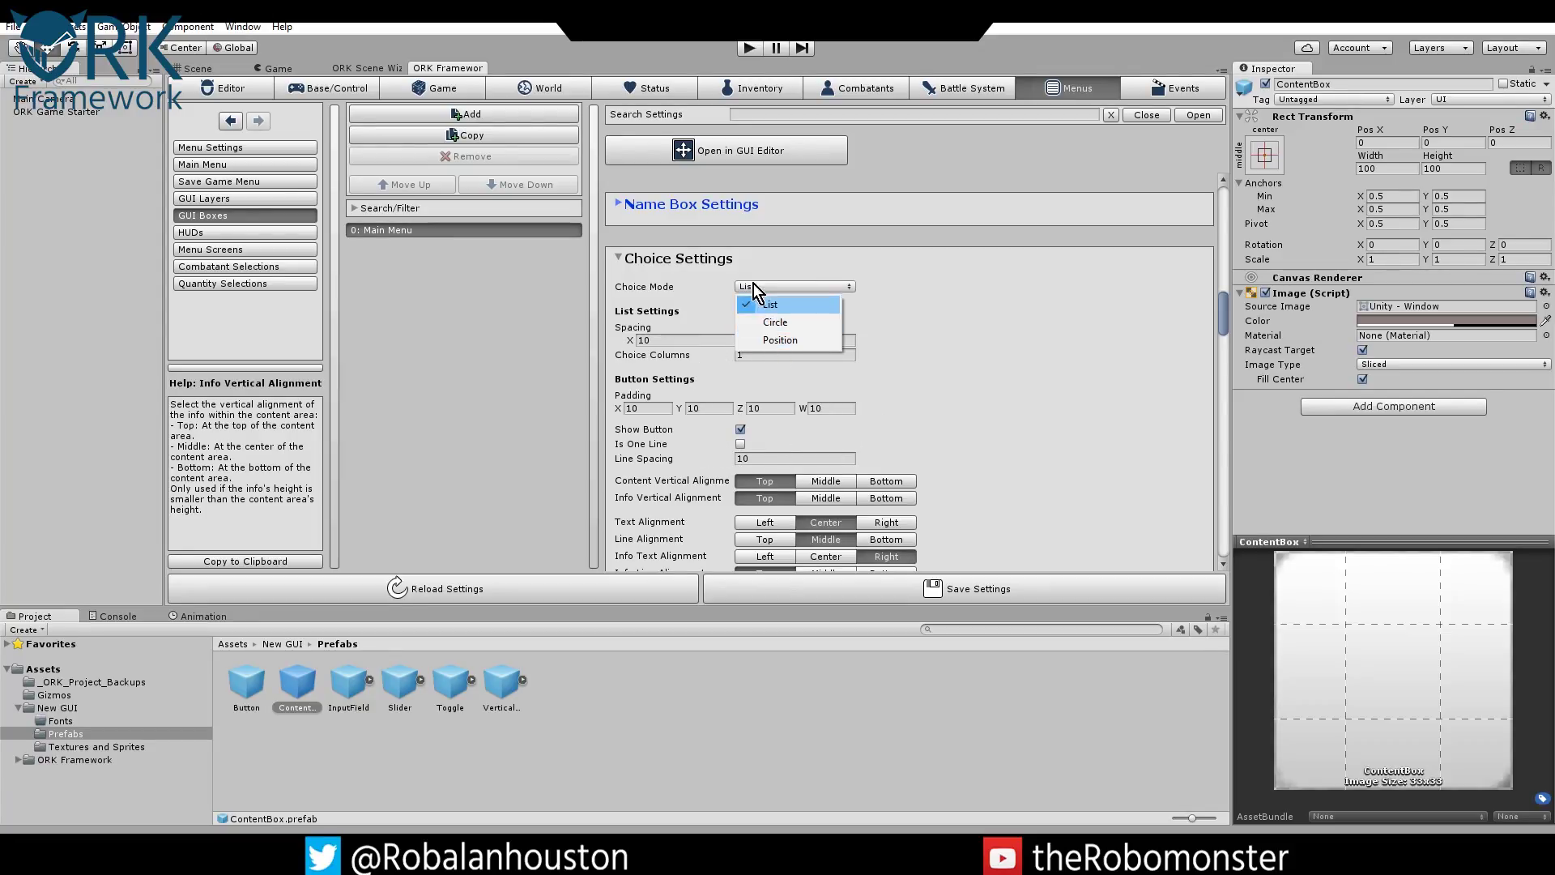
left_click(696, 285)
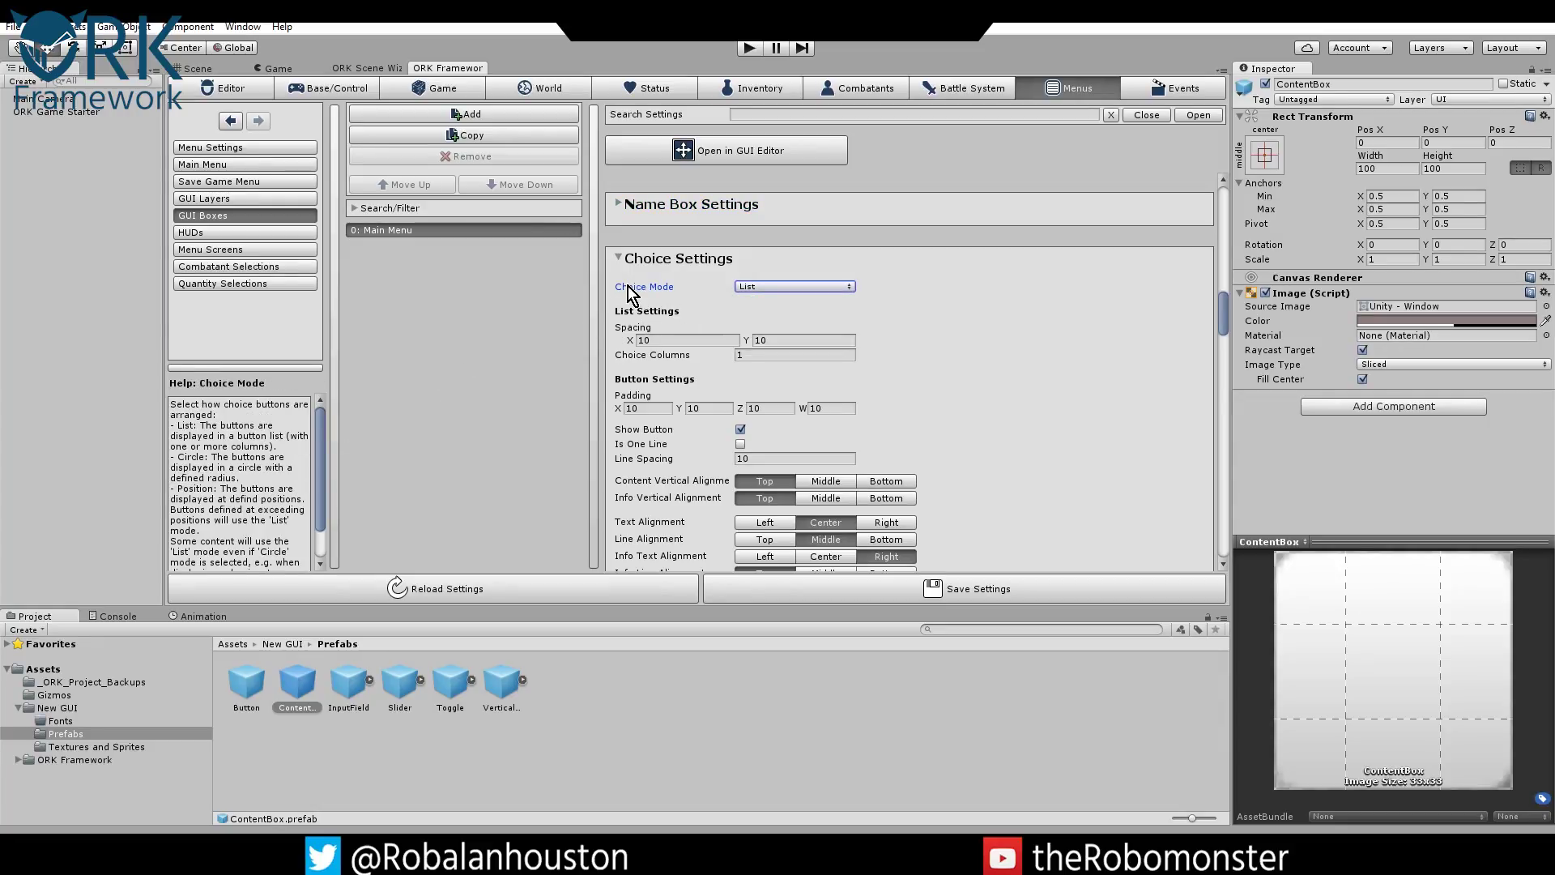
scroll(232, 445, "down", 2)
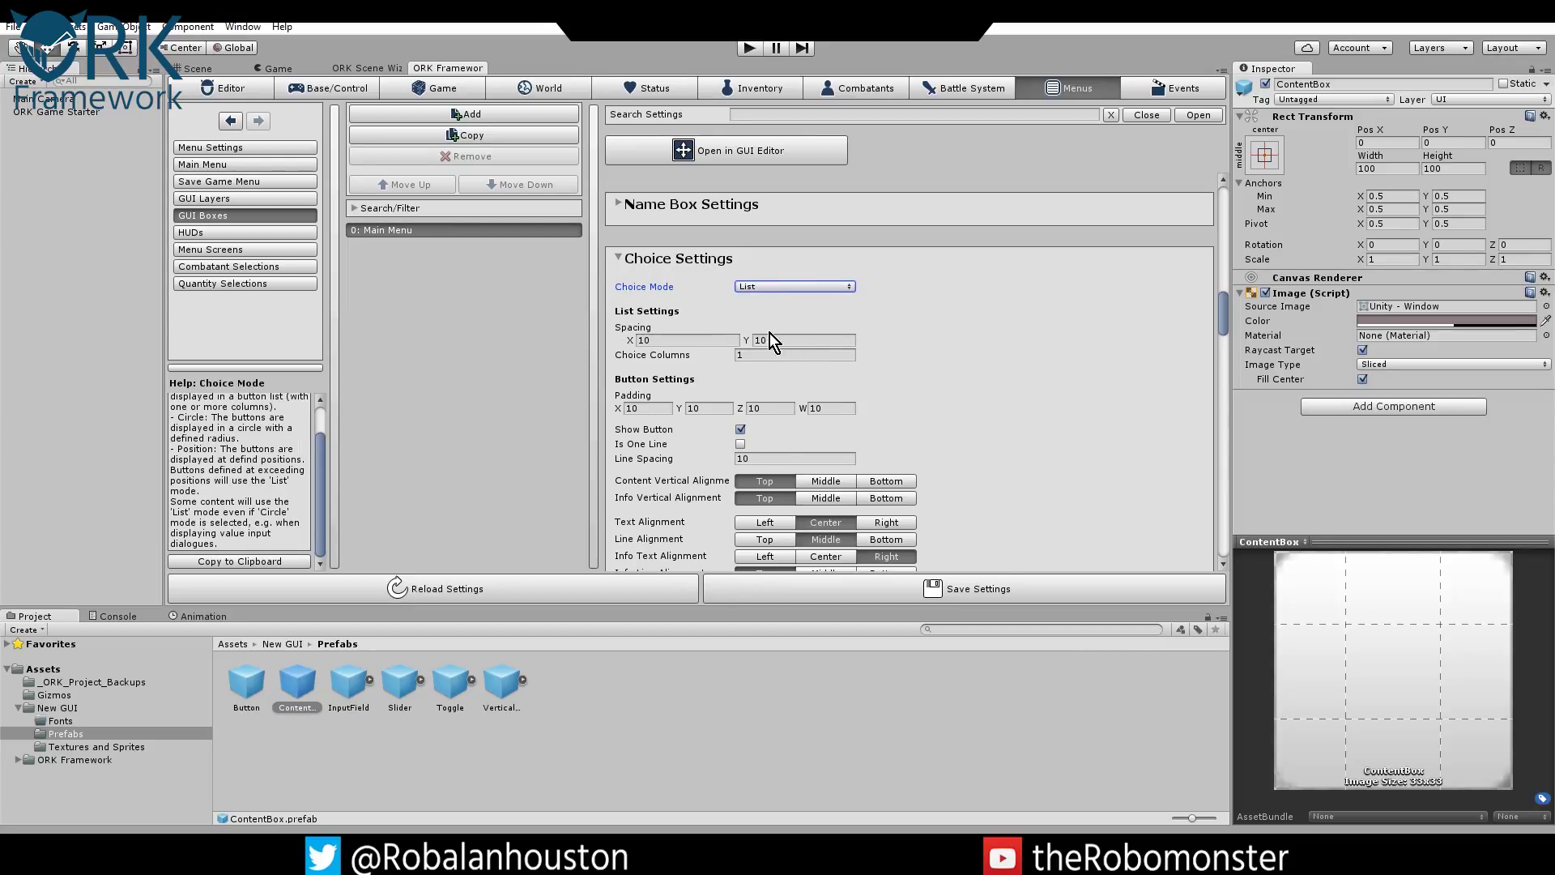
mouse_move(720, 334)
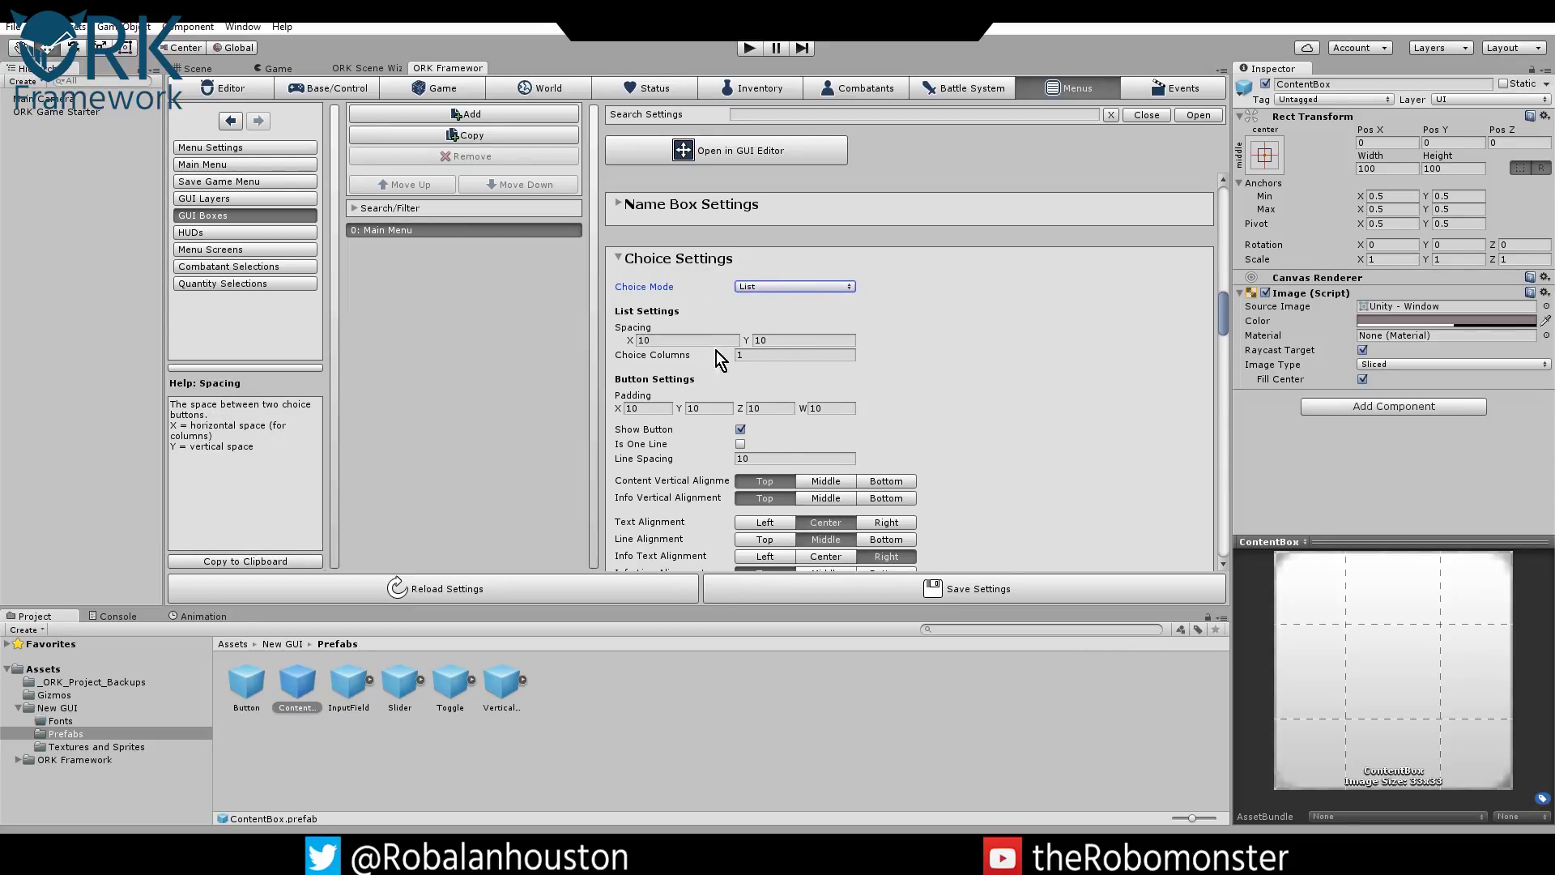
scroll(920, 407, "down", 3)
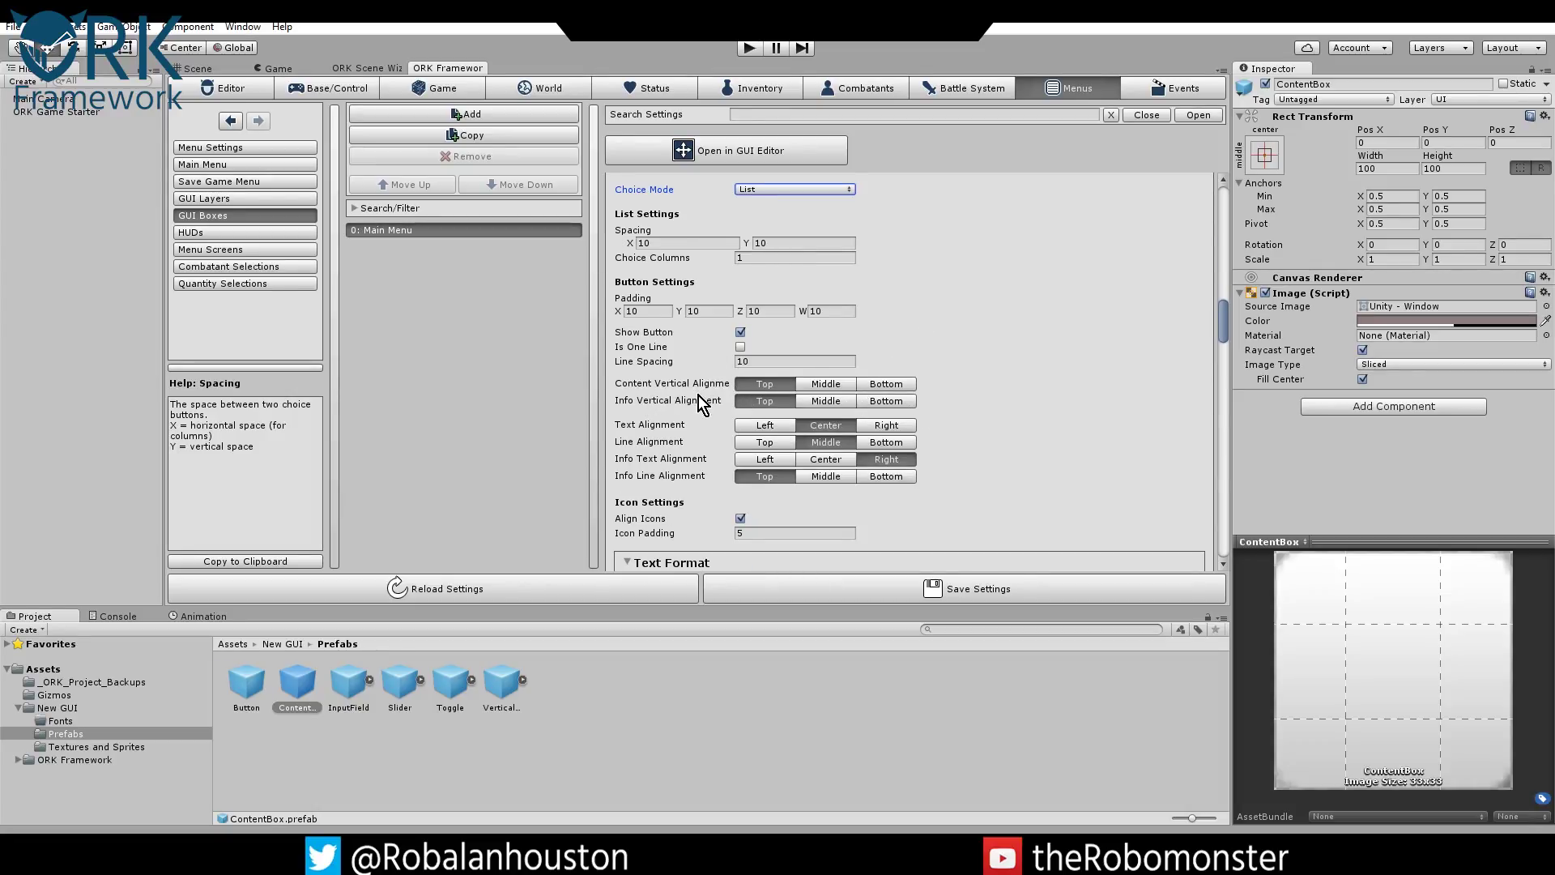
left_click(839, 426)
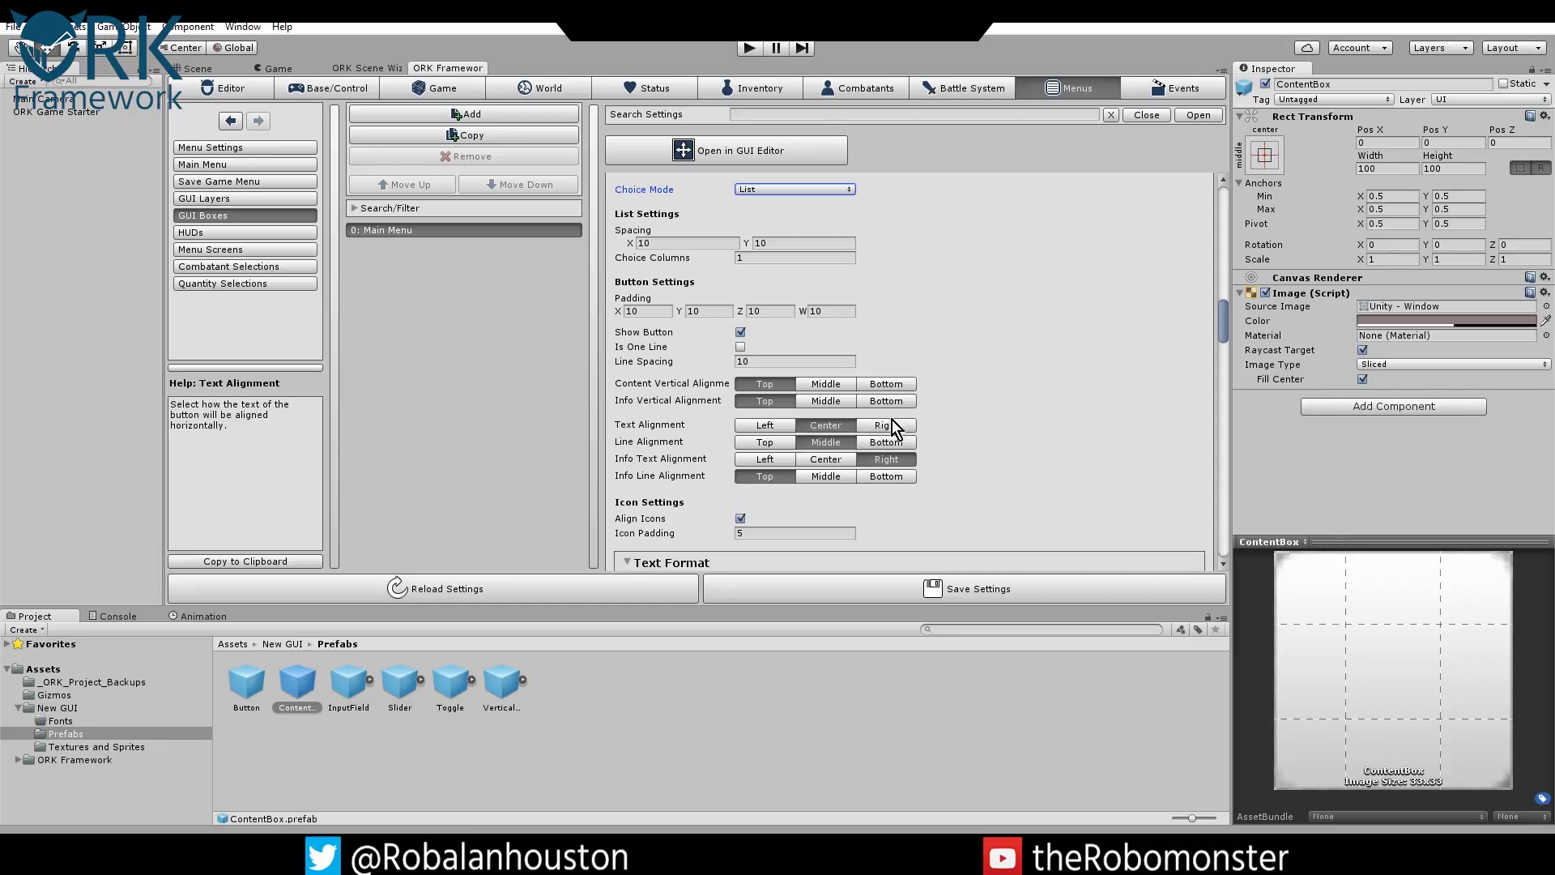
Look over the remaining GUI box options, from the choice Text Format and Title Settings to the Open and Close Box Behaviour.
scroll(701, 468, "down", 5)
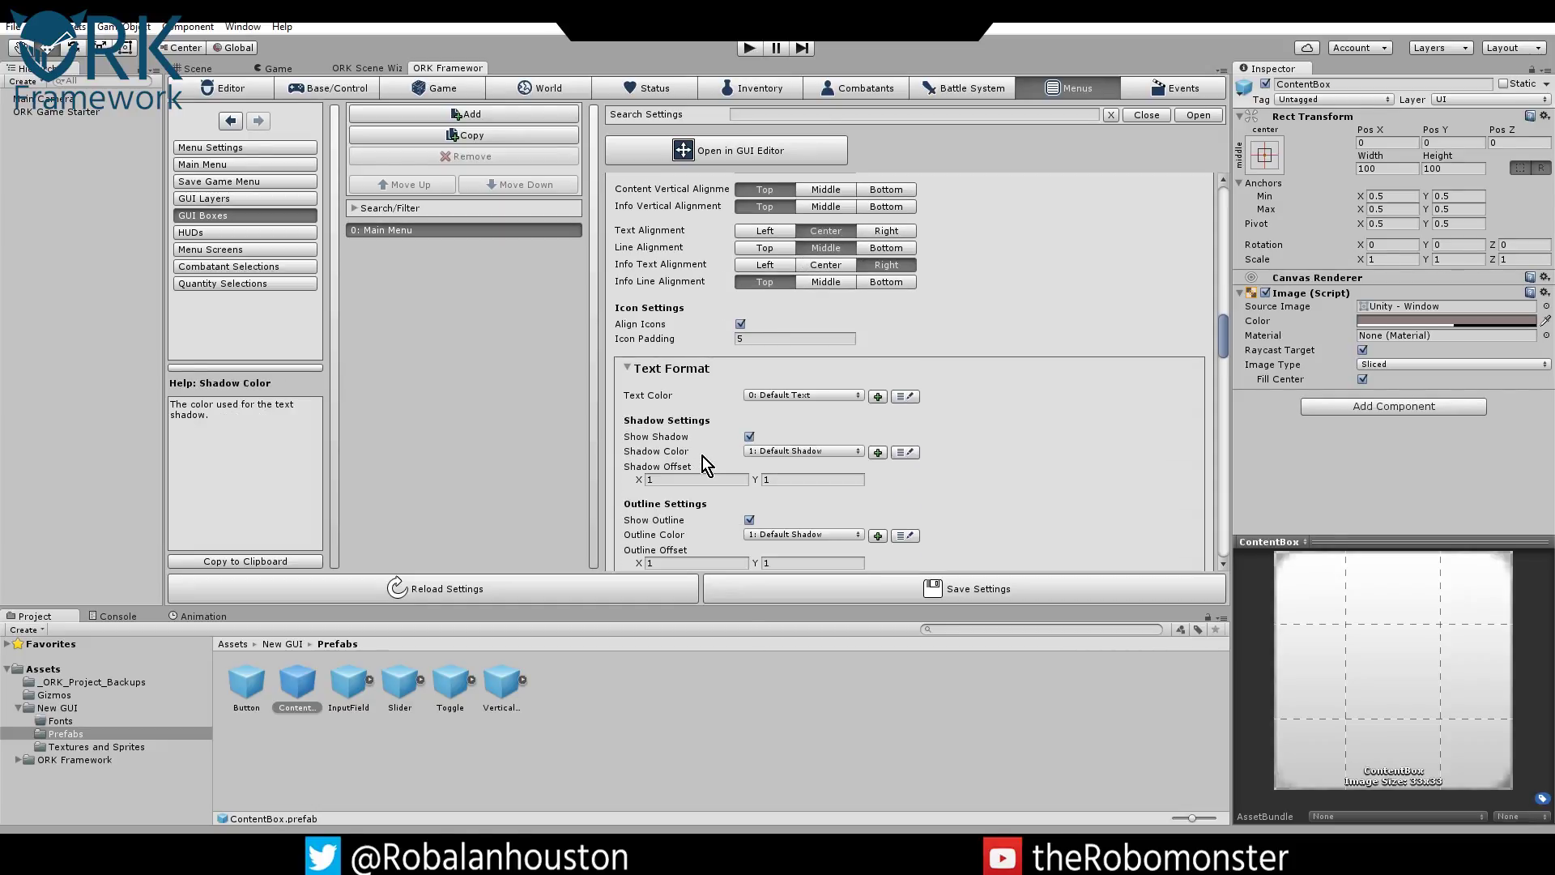
scroll(708, 407, "down", 5)
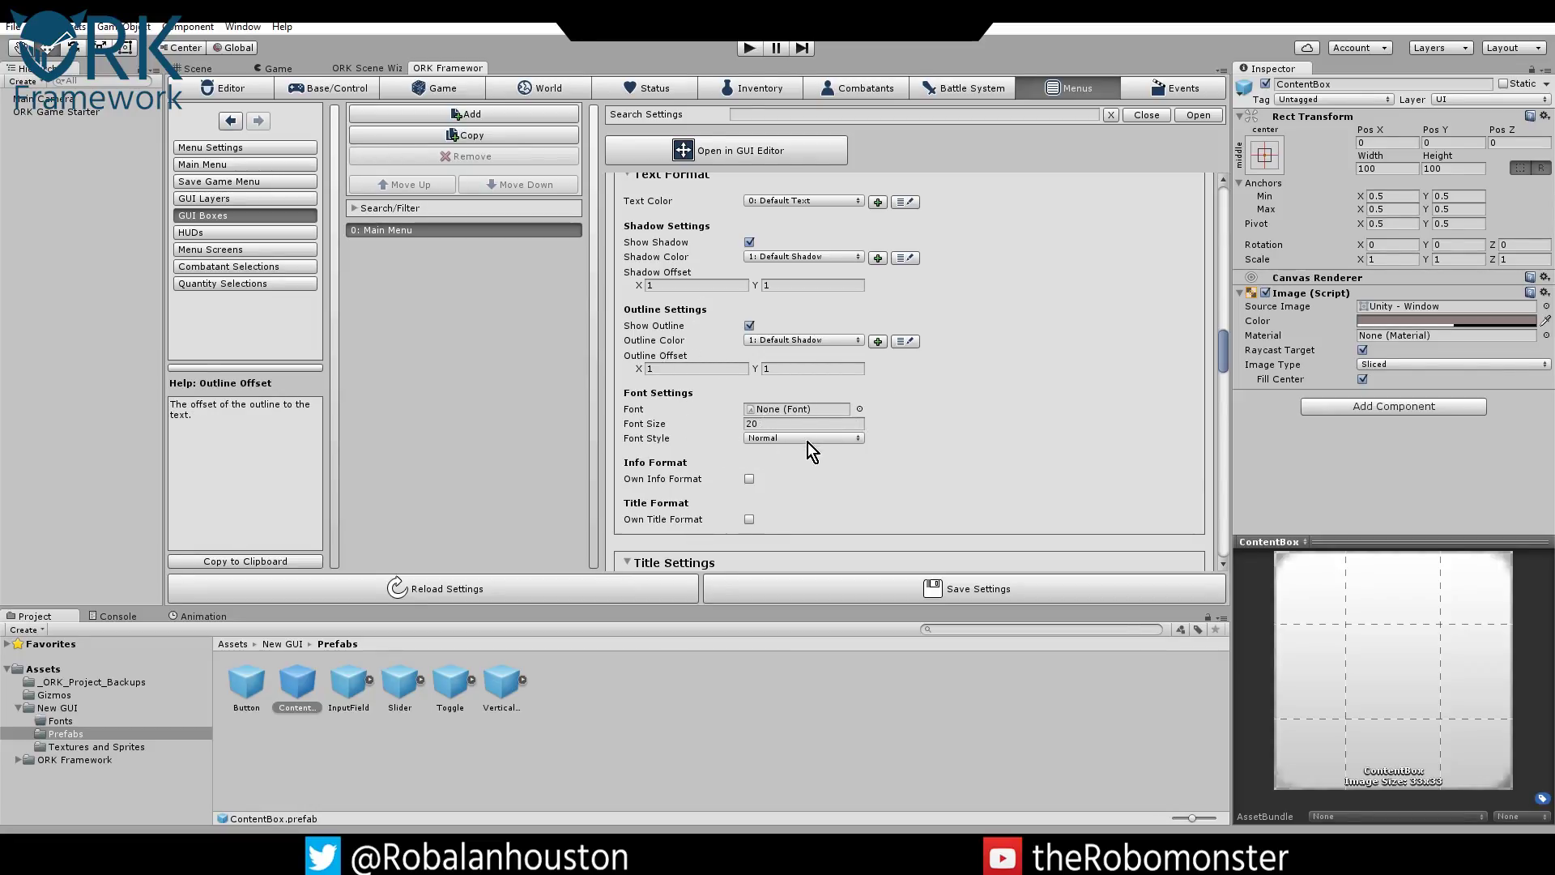
scroll(708, 324, "up", 5)
scroll(697, 400, "up", 5)
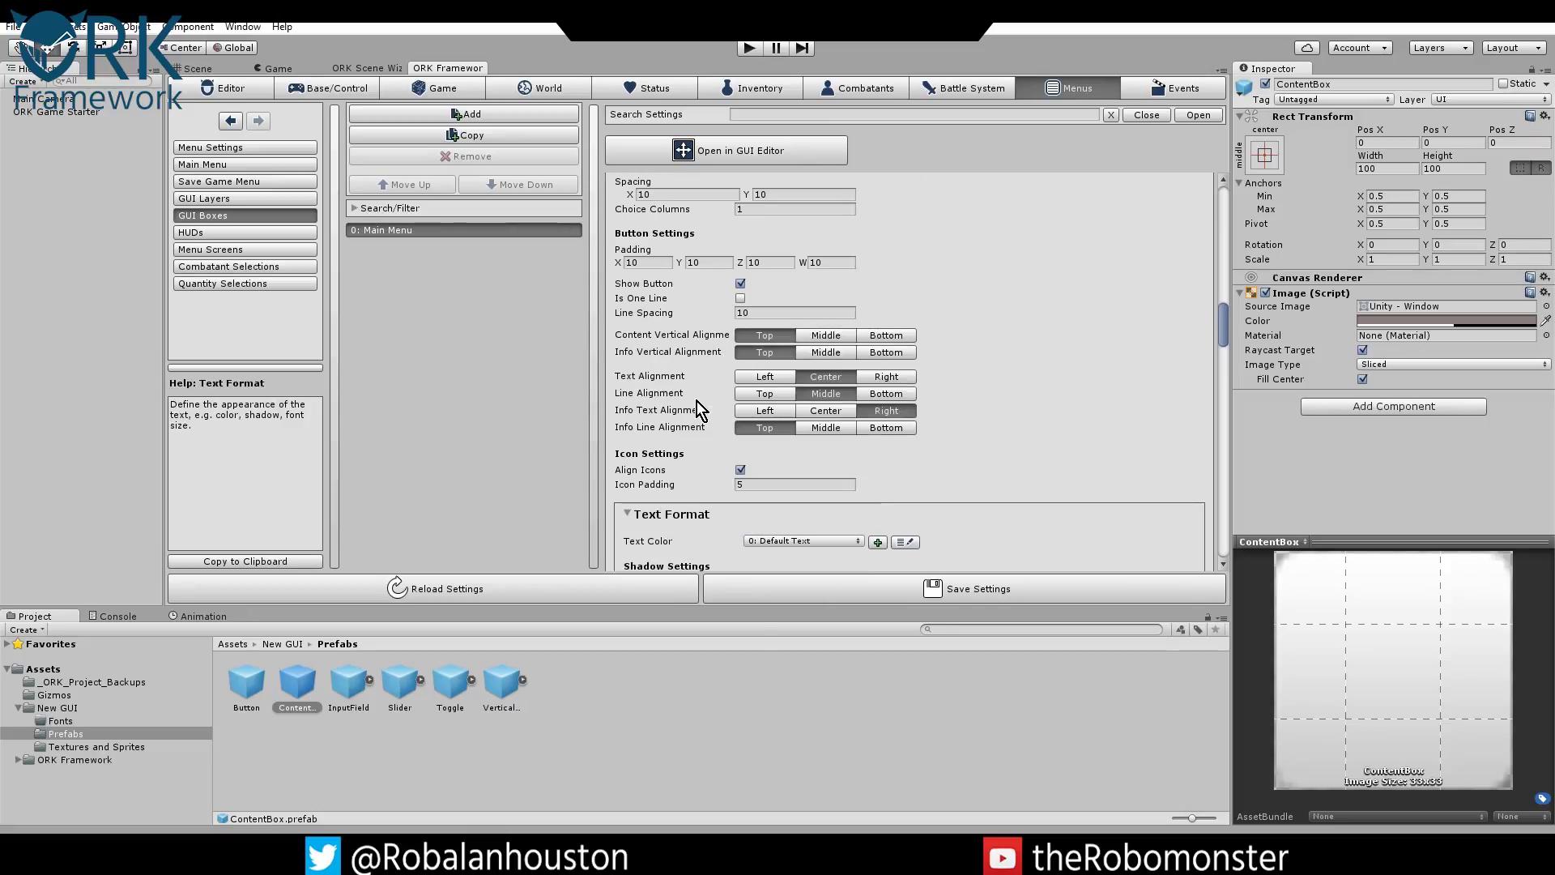
scroll(713, 408, "down", 10)
scroll(713, 410, "down", 8)
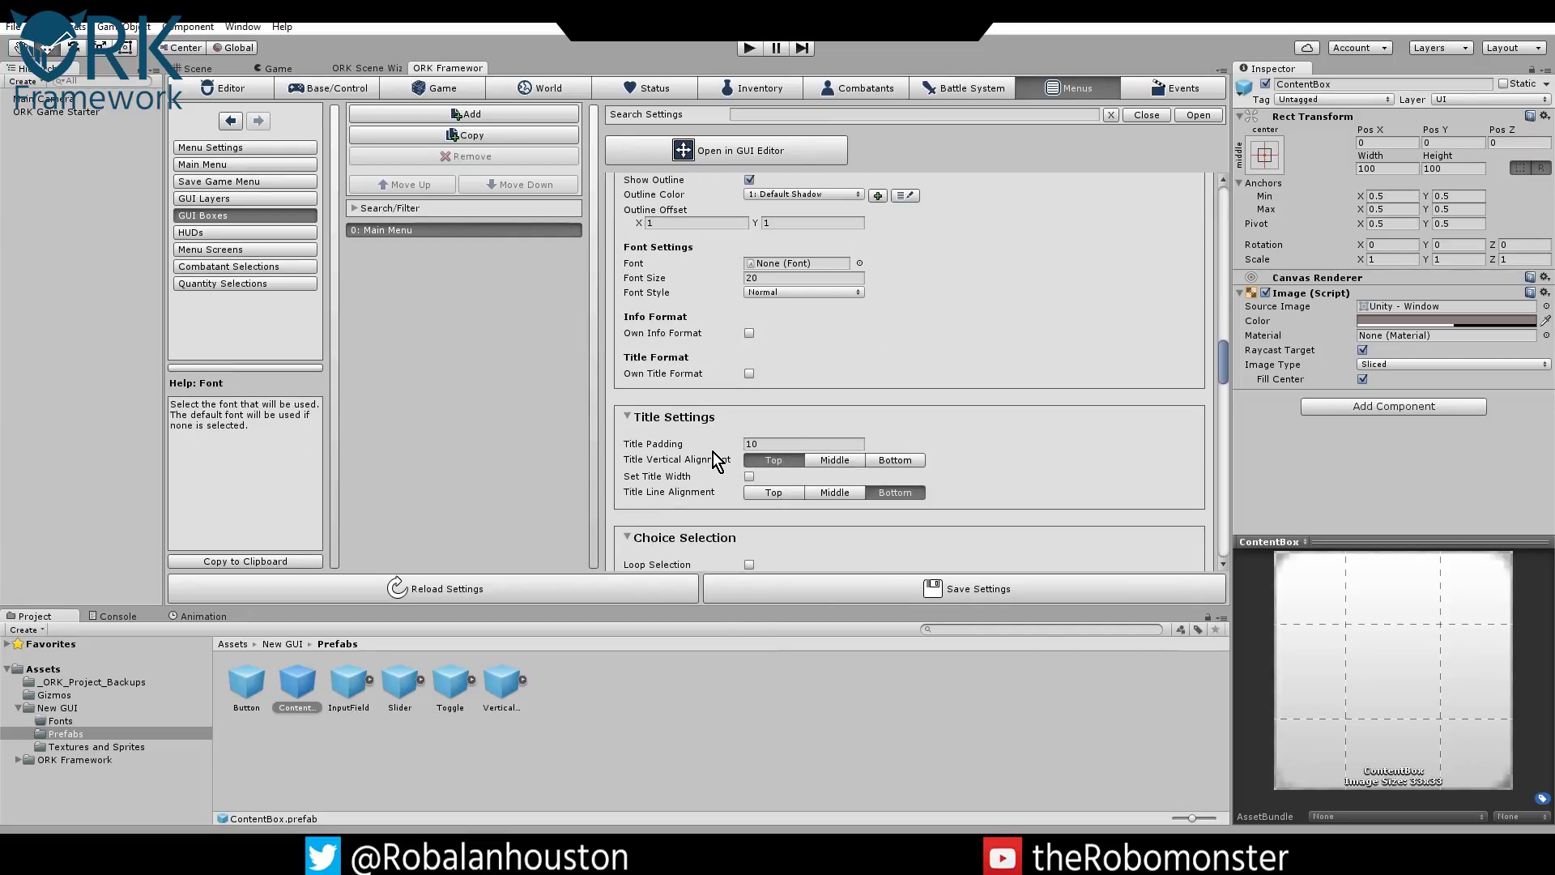
scroll(773, 440, "down", 8)
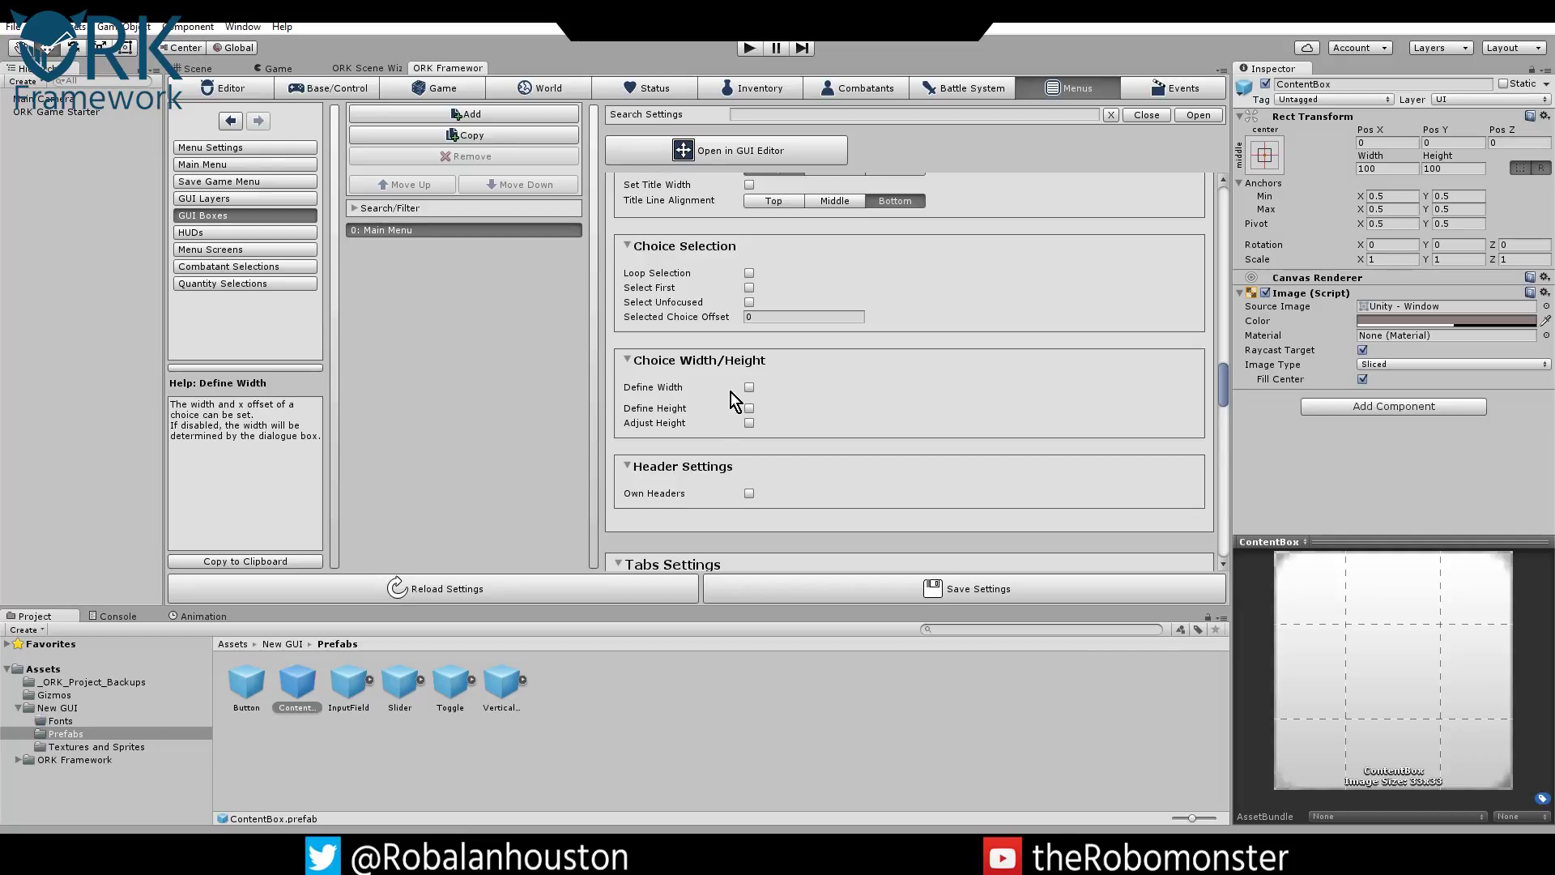
scroll(729, 397, "down", 5)
scroll(727, 367, "down", 12)
scroll(745, 352, "down", 3)
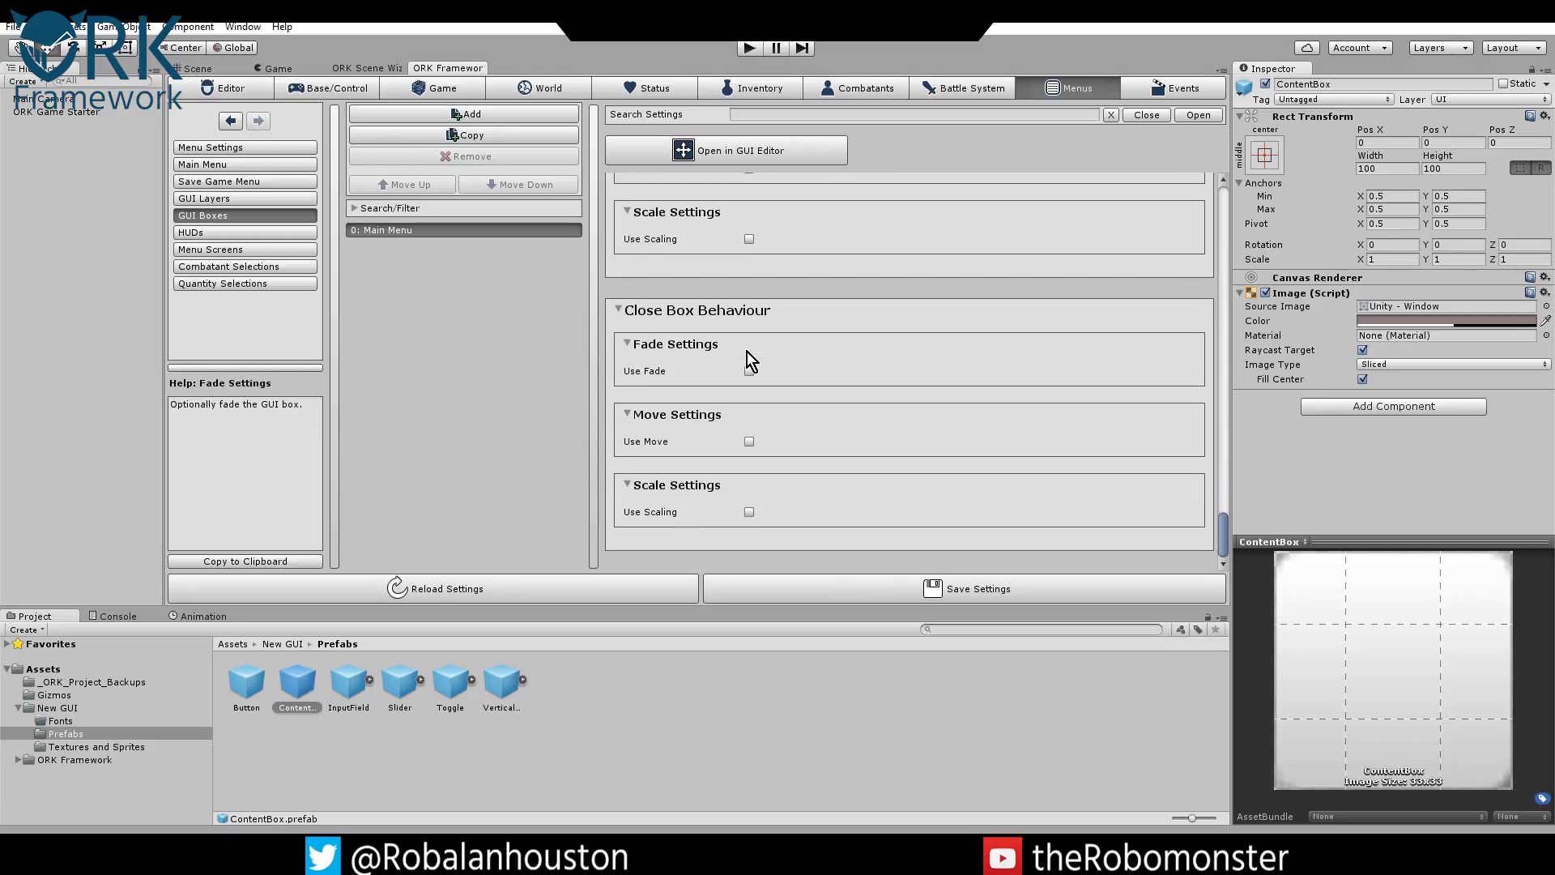
scroll(747, 353, "up", 5)
scroll(747, 352, "up", 2)
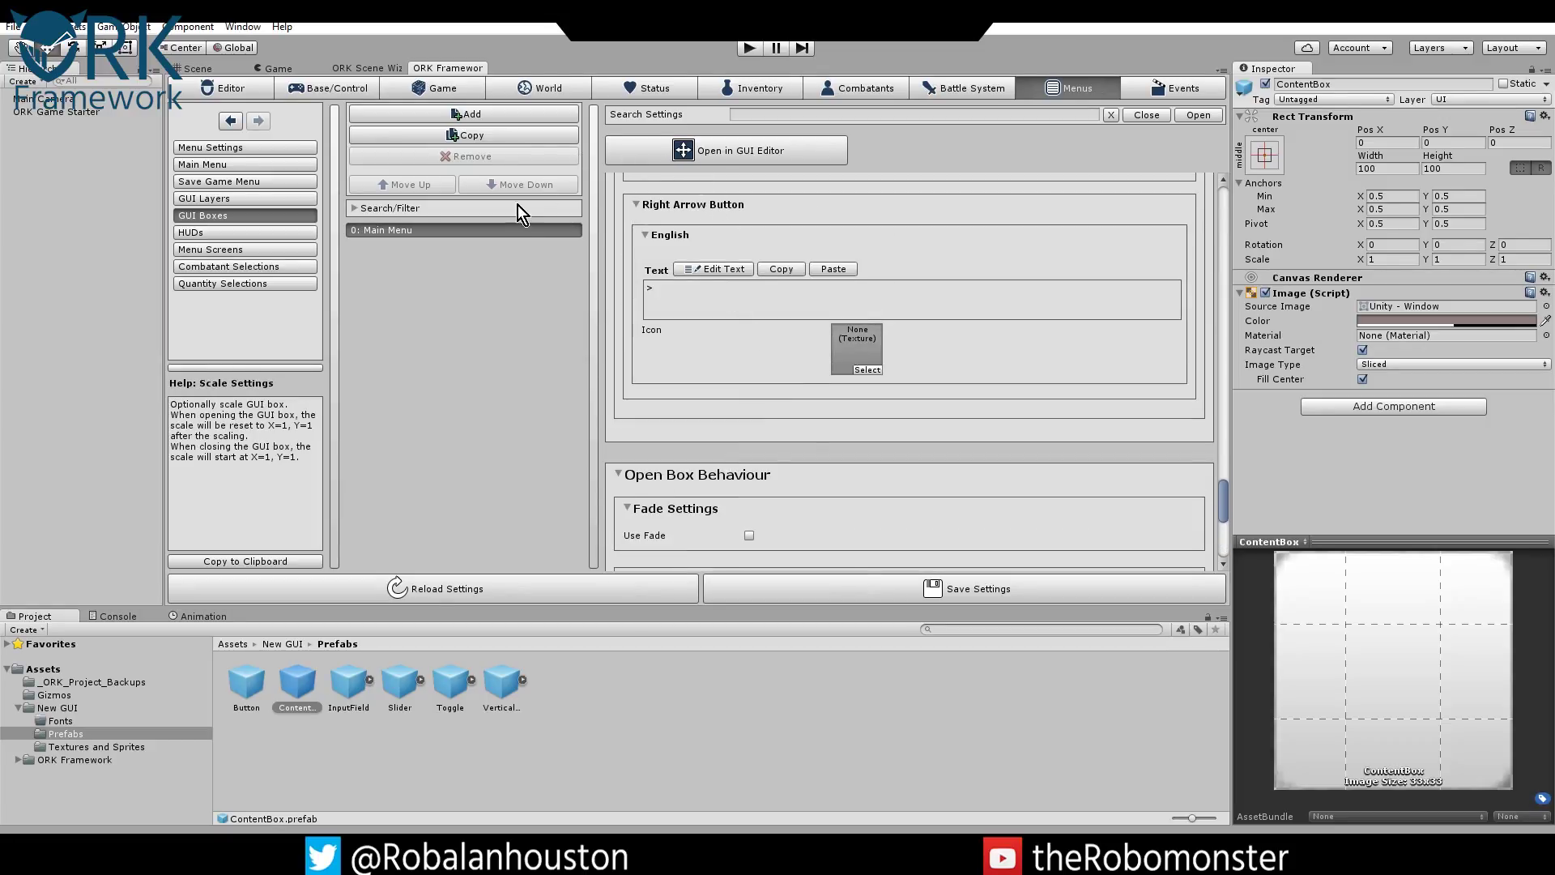
Open the Main Menu settings and choose the Main Menu GUI box for the Menu Options.
left_click(234, 165)
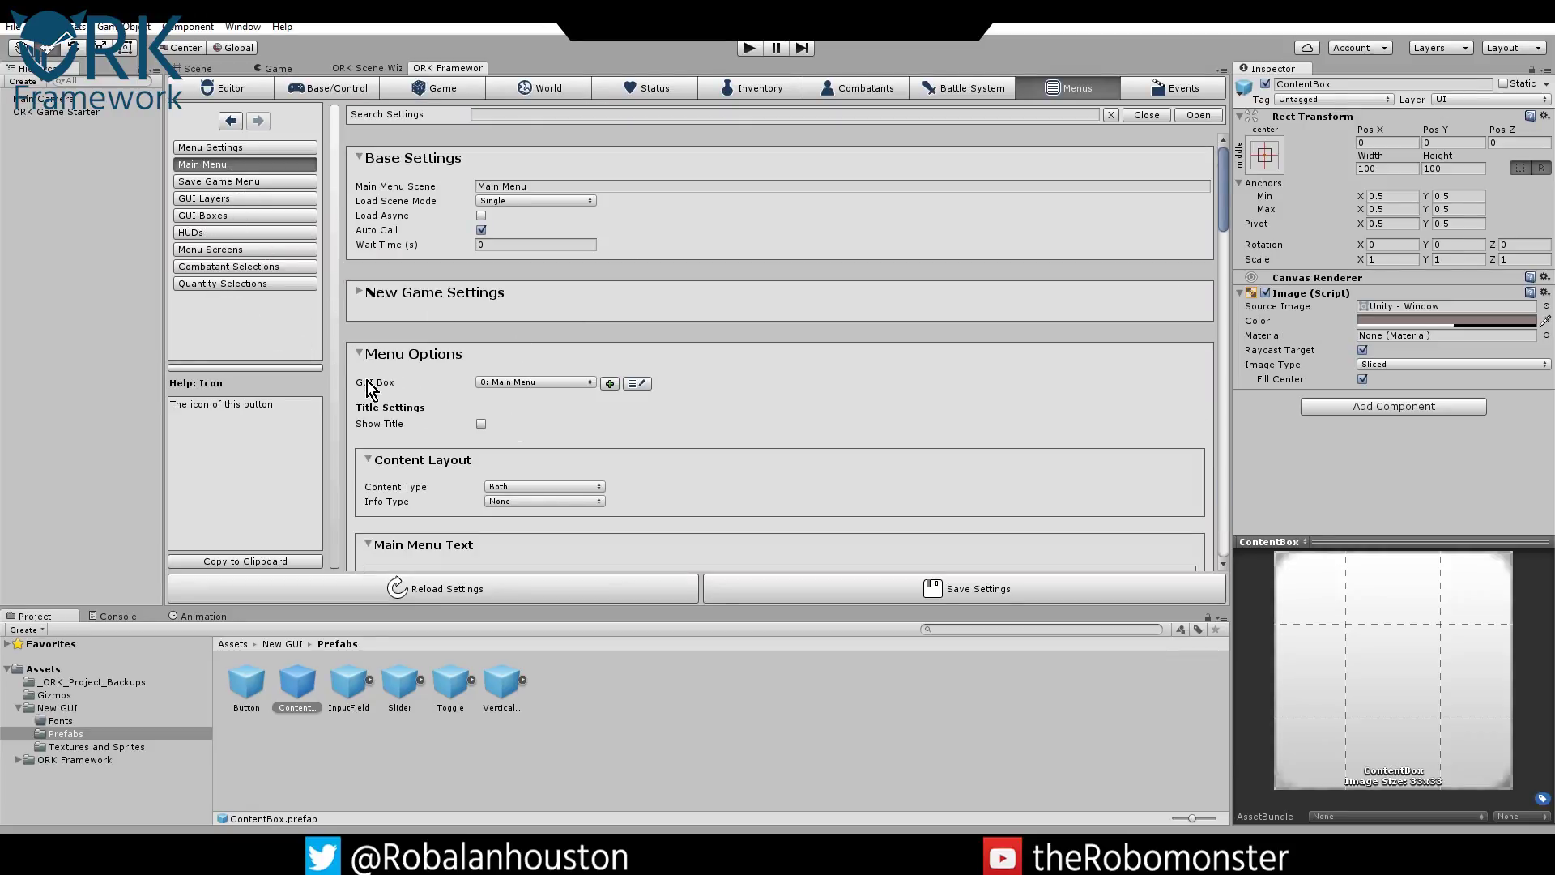
left_click(518, 383)
left_click(528, 400)
scroll(743, 426, "down", 3)
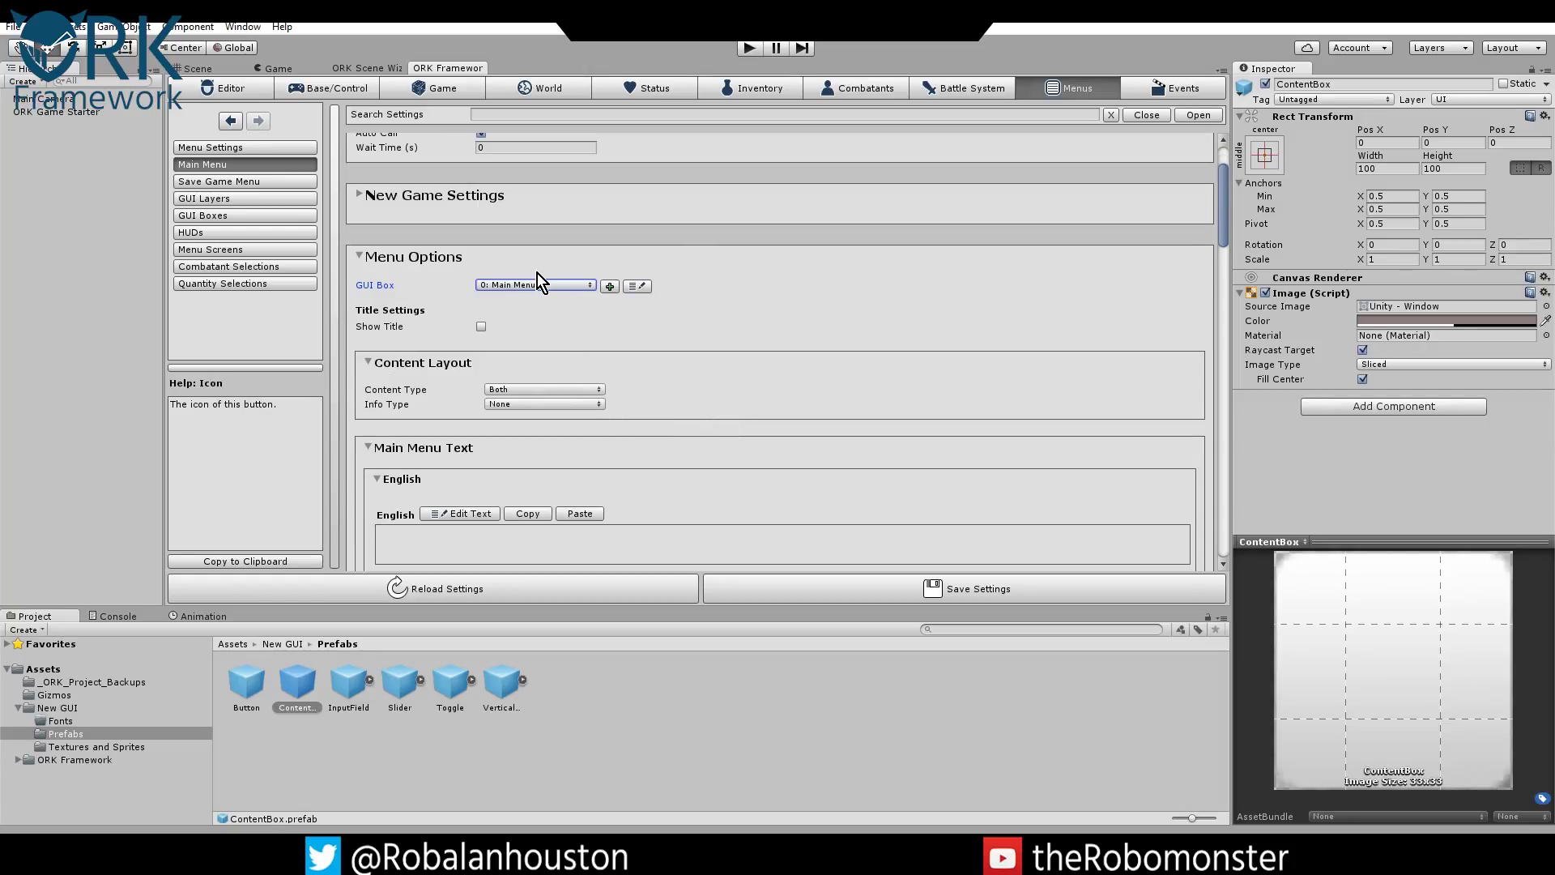
Review the main menu's content layout, text, button options and Exit Question settings.
scroll(681, 377, "down", 3)
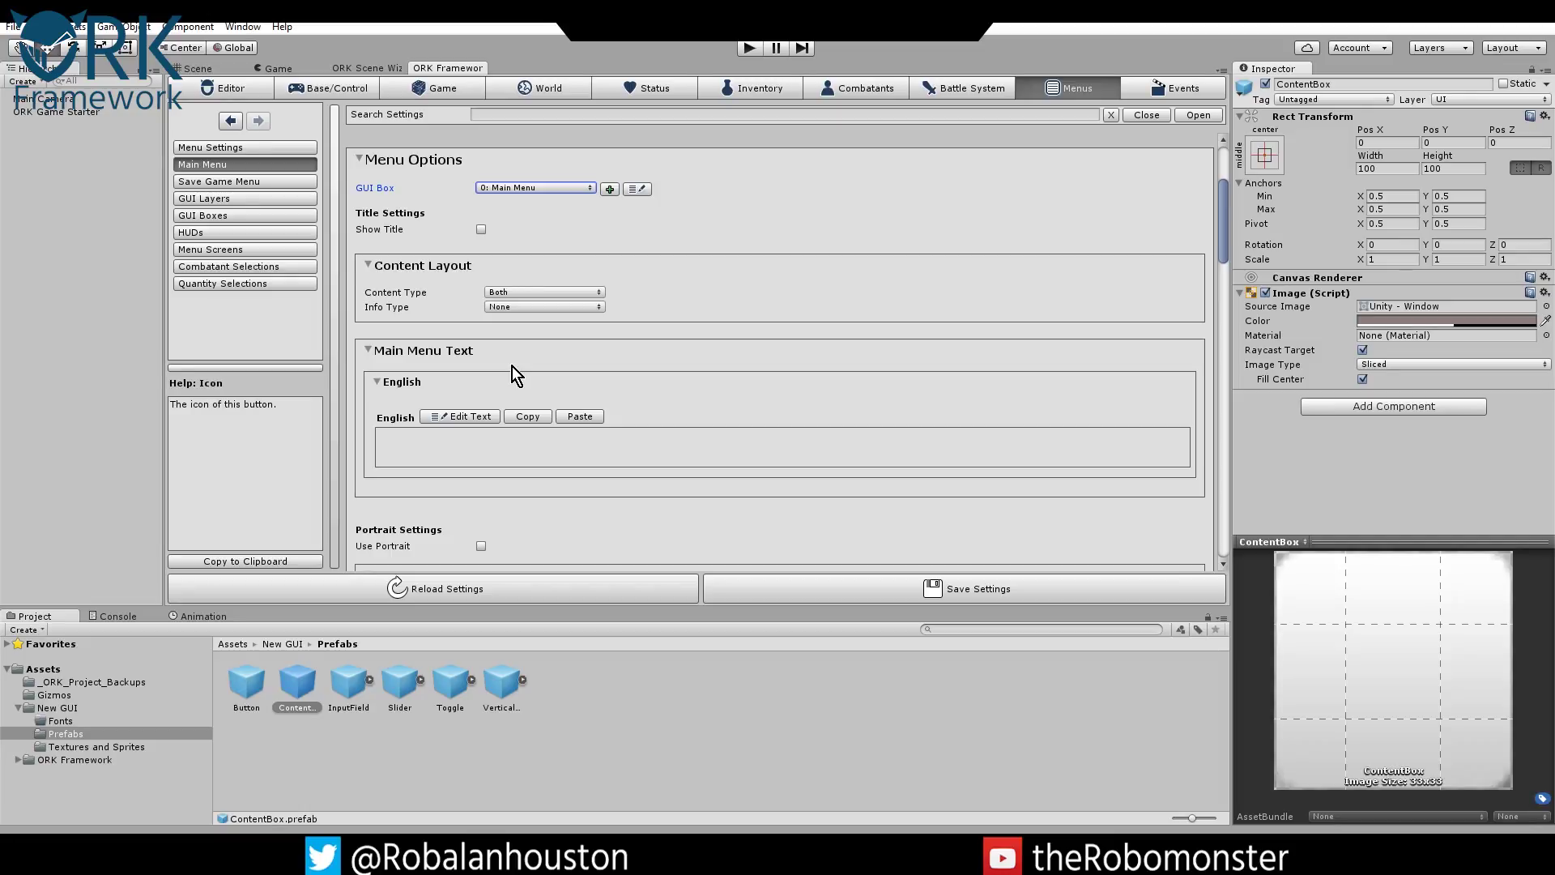
scroll(512, 366, "down", 4)
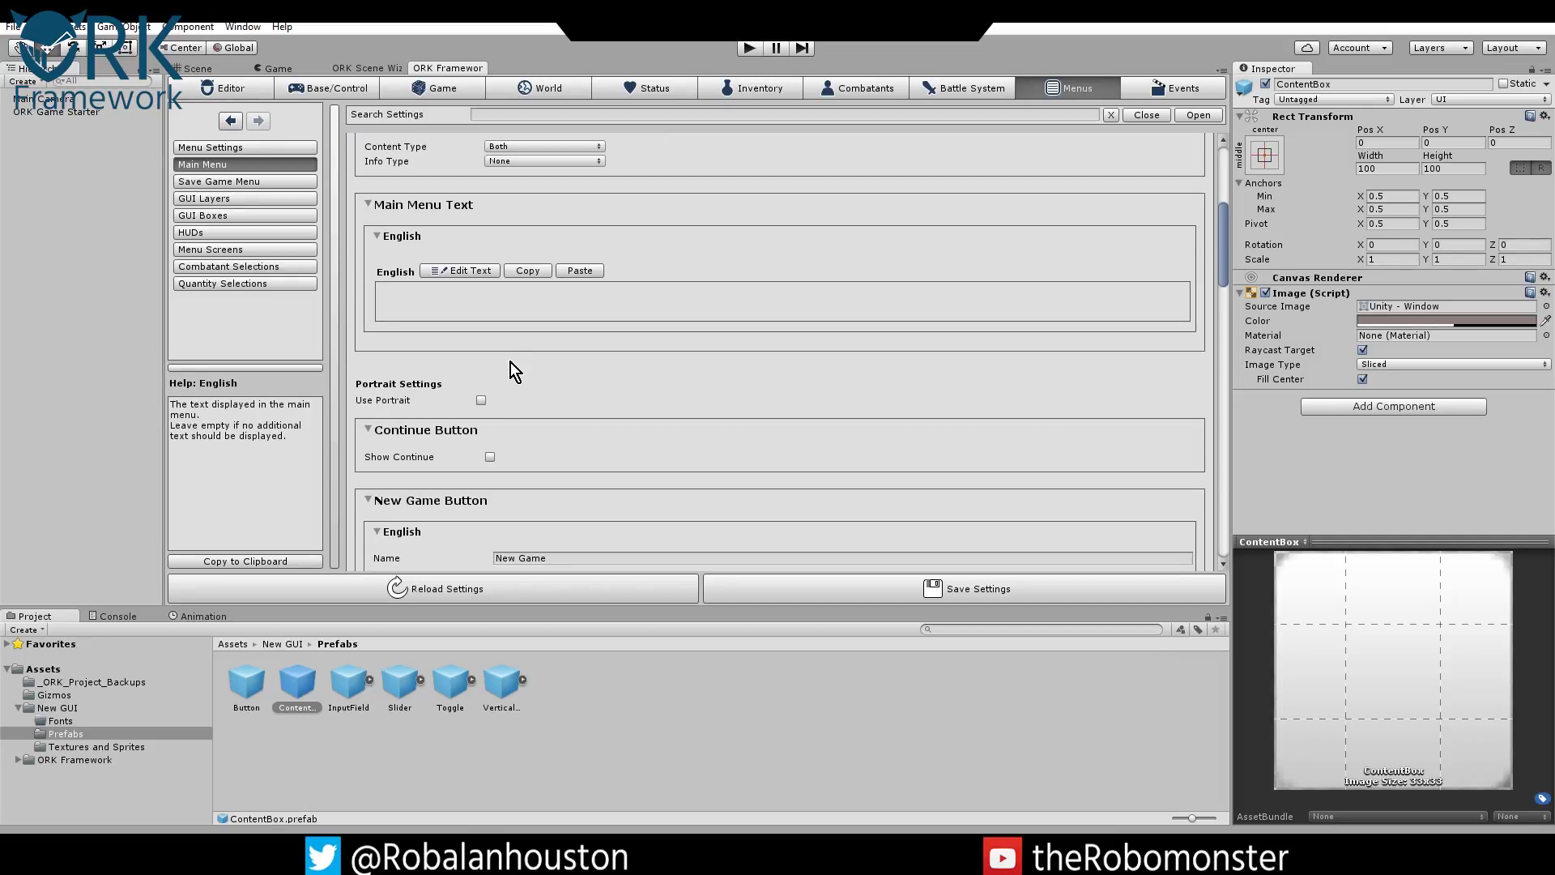
scroll(498, 328, "down", 4)
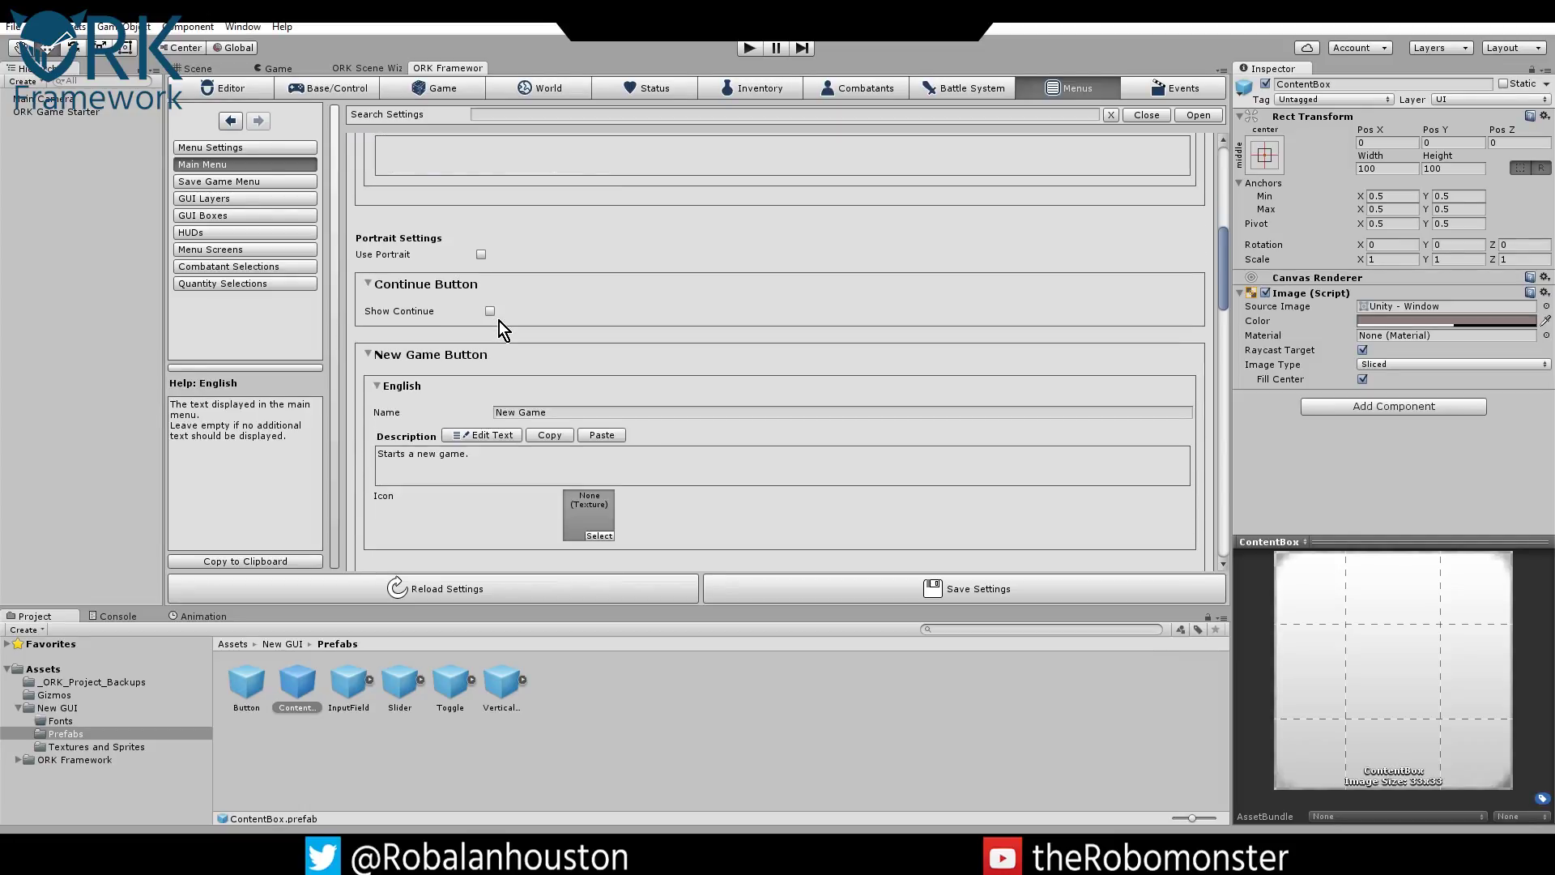
scroll(499, 320, "down", 3)
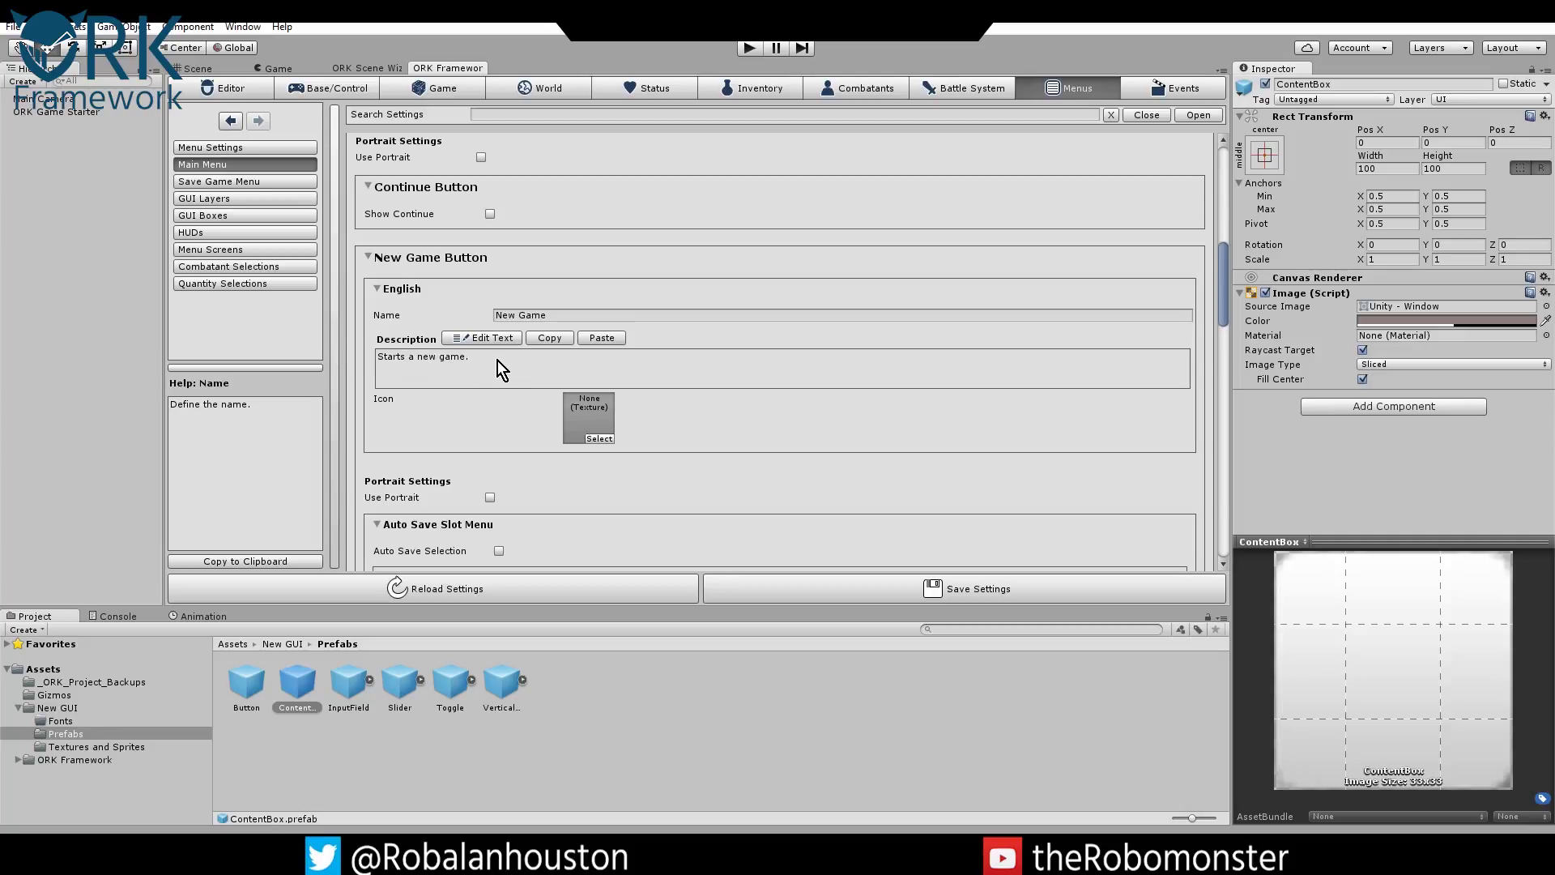
scroll(483, 371, "down", 10)
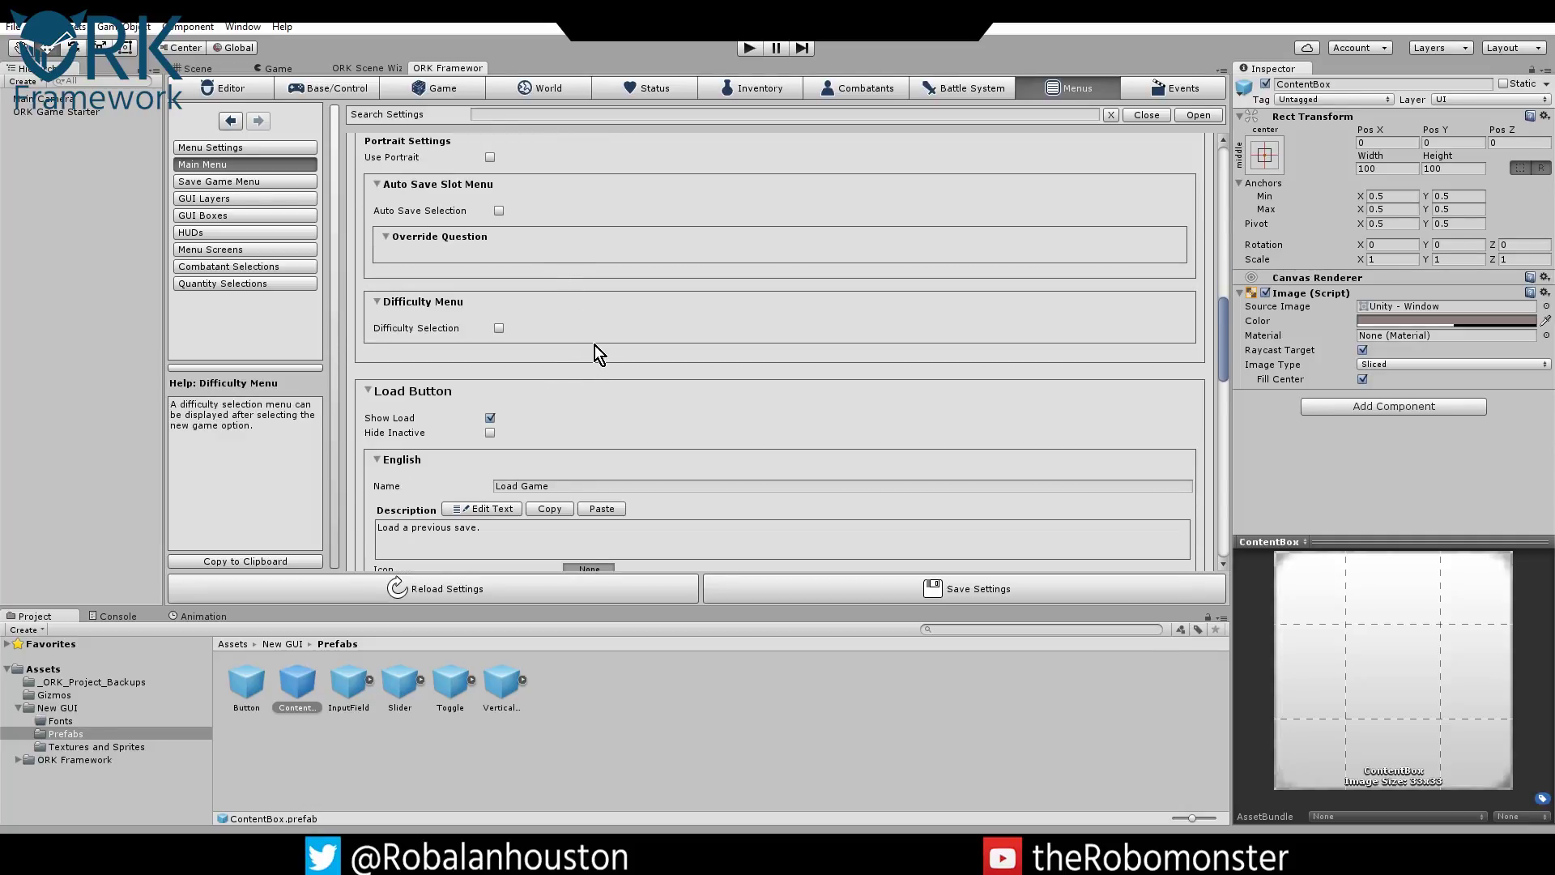
scroll(594, 345, "down", 15)
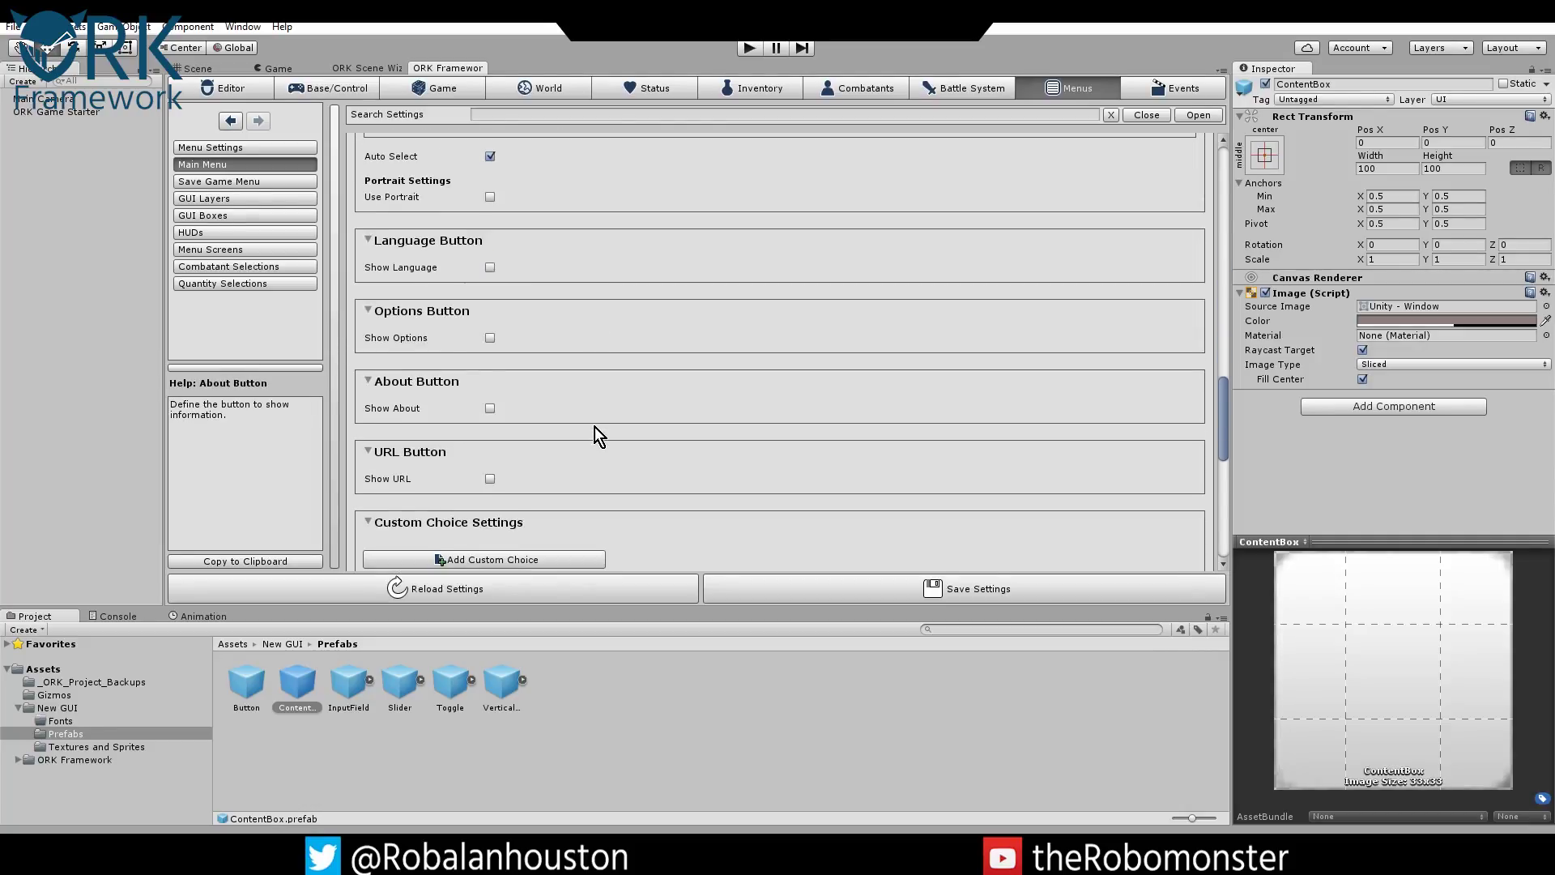
scroll(599, 421, "down", 9)
scroll(608, 397, "down", 9)
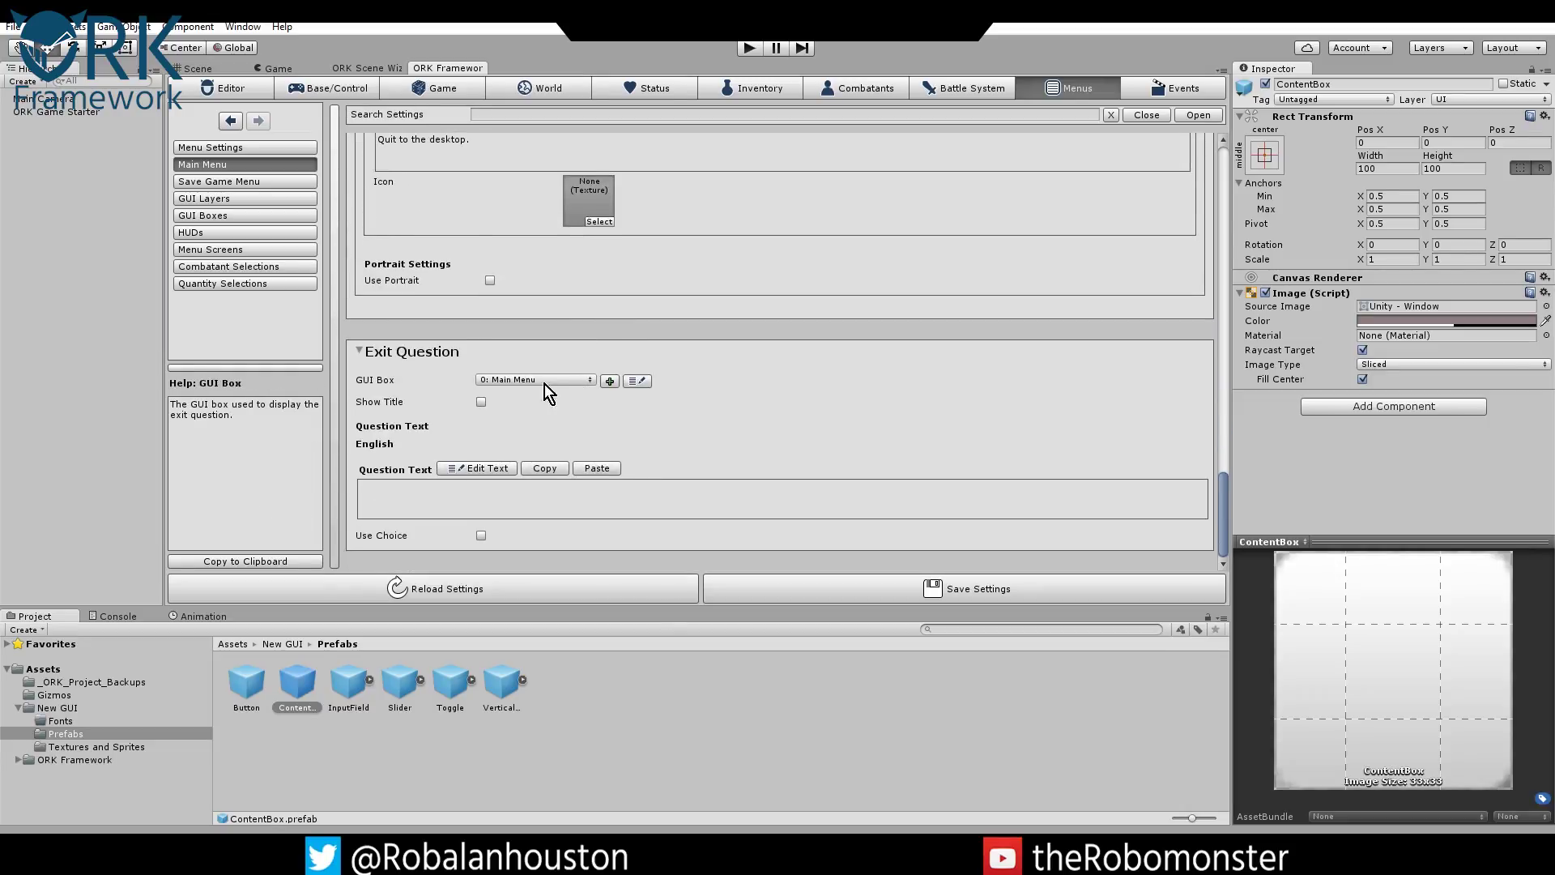
Save the ORK project settings and play-test the main menu's New Game choice, stopping the game when done.
left_click(819, 588)
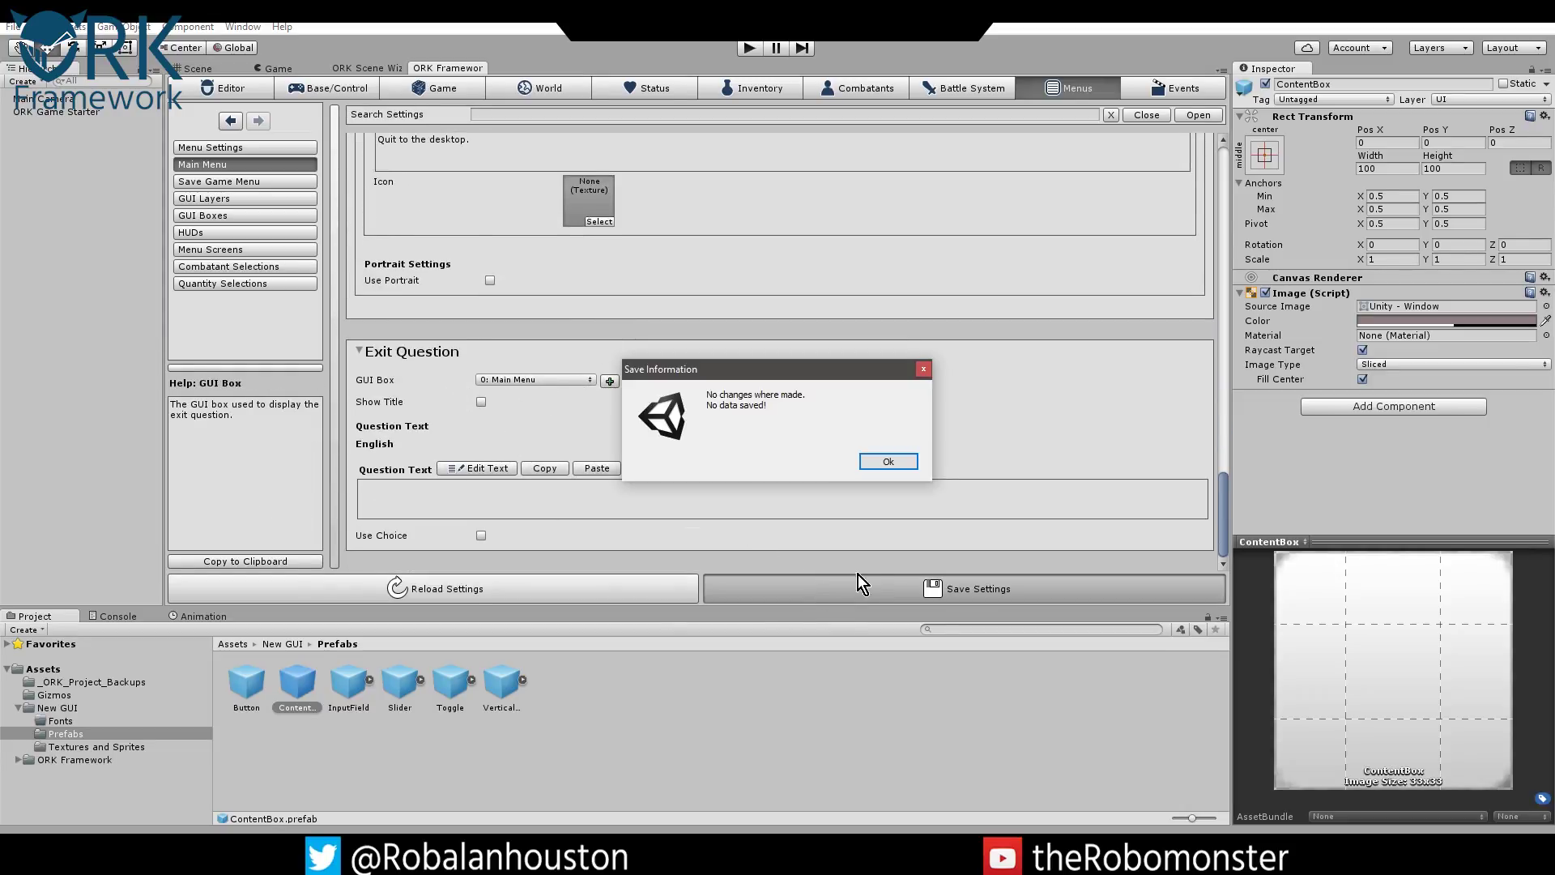
left_click(870, 464)
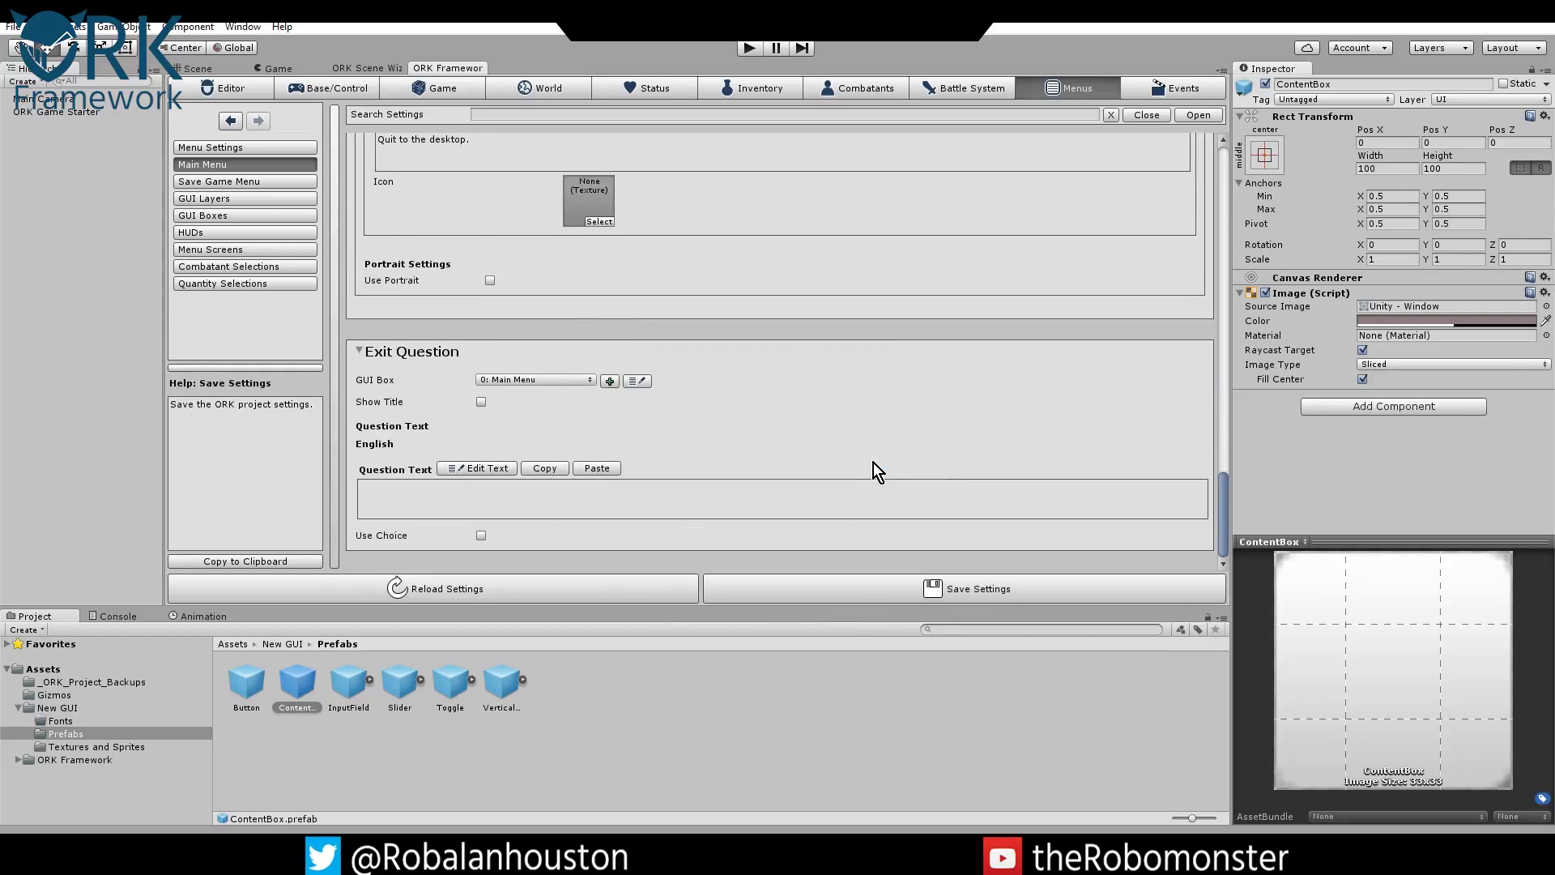
left_click(747, 49)
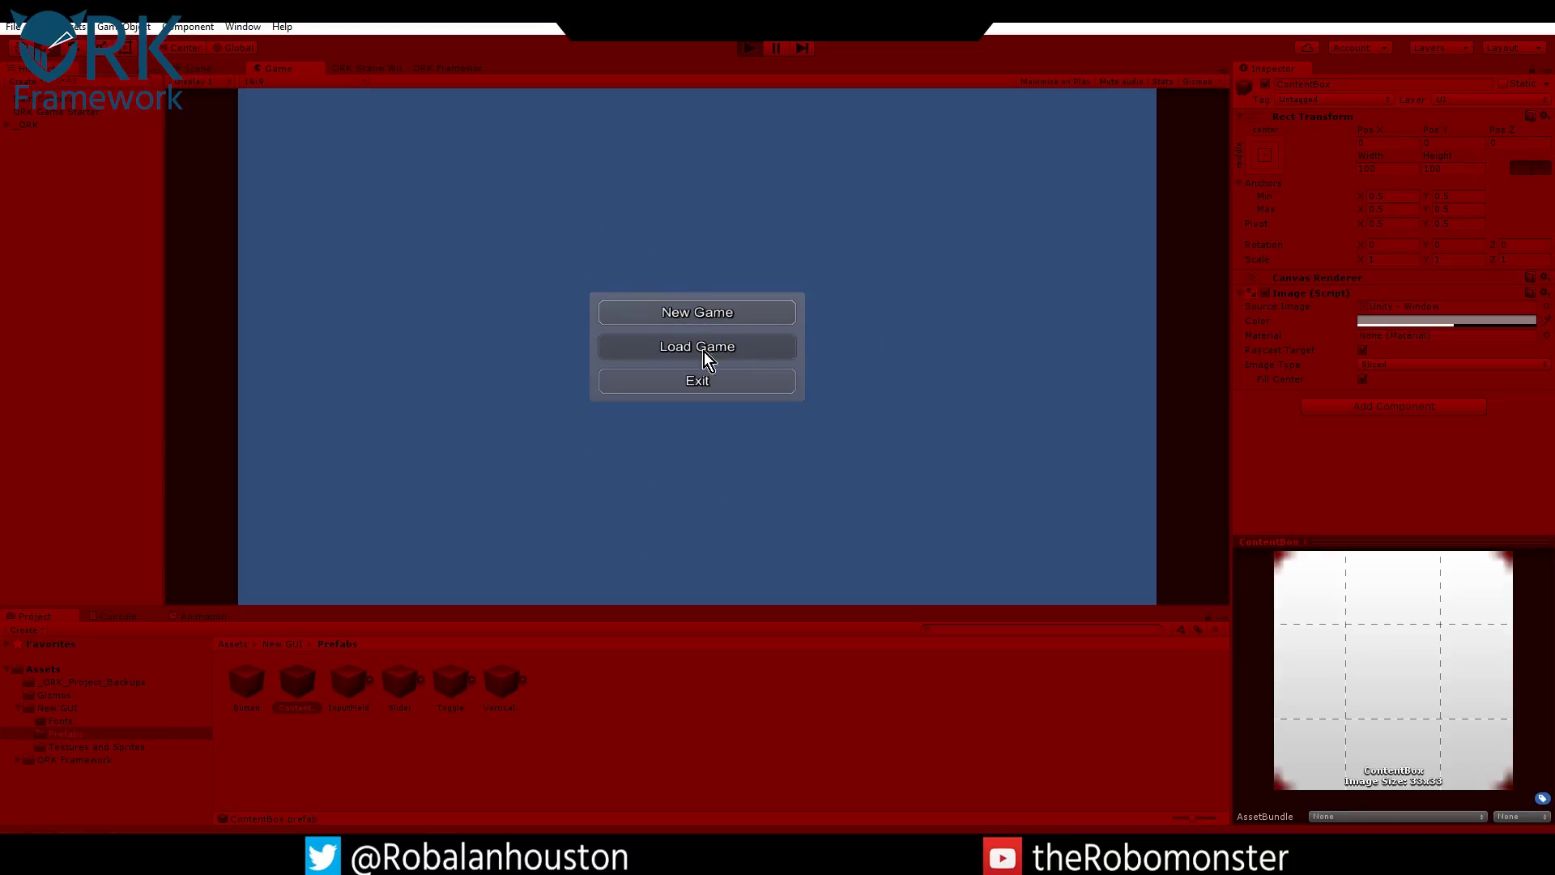
left_click(731, 318)
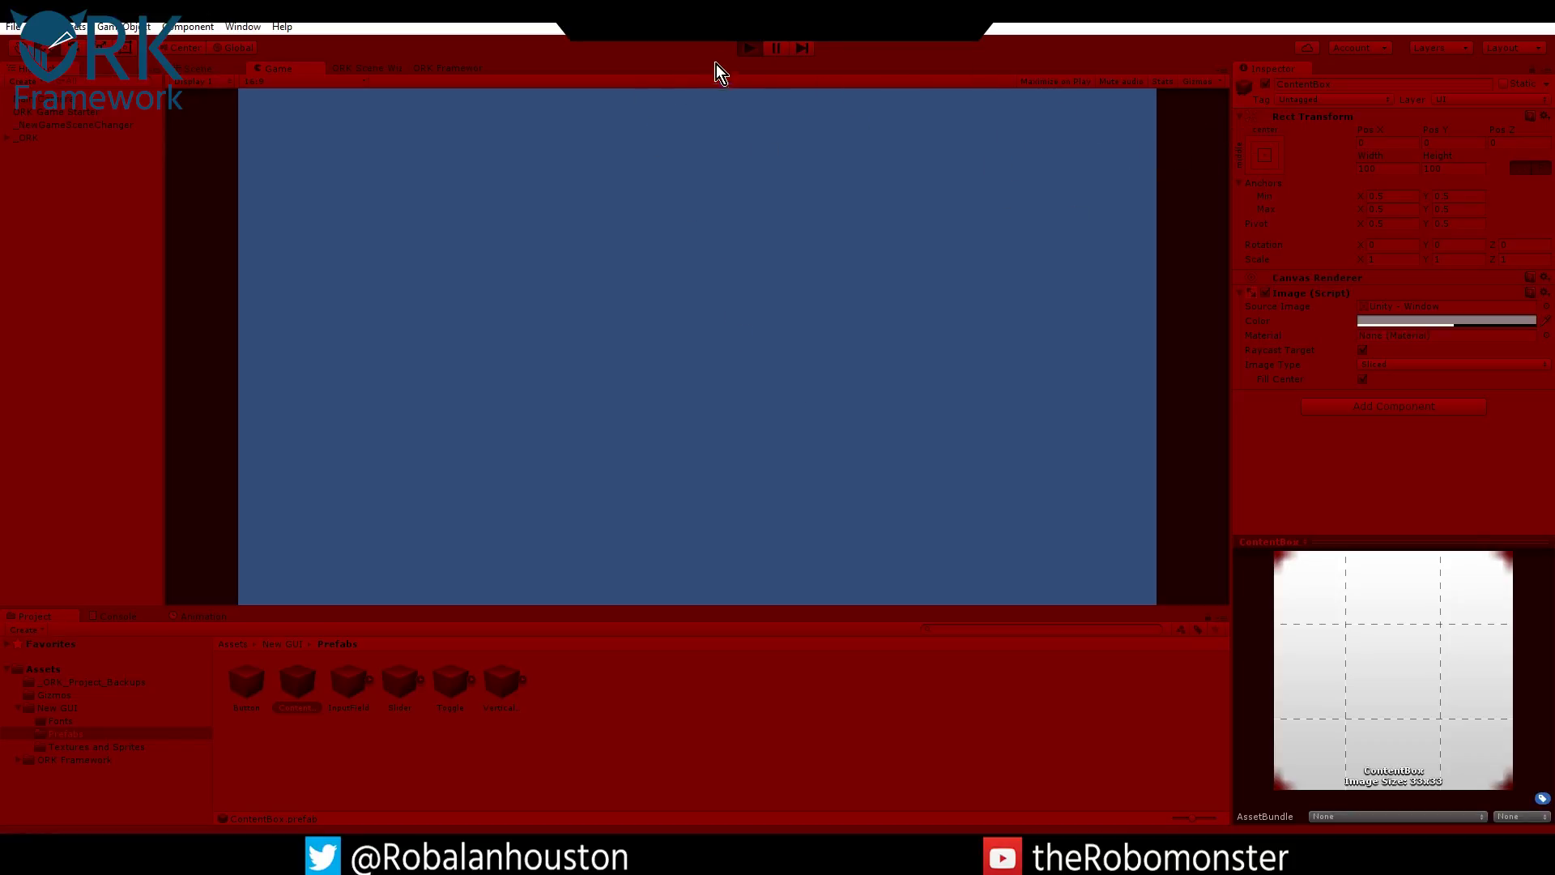
left_click(749, 49)
Run the game again to compare the menu choices with the Button prefab, start a new game and stop play mode.
left_click(749, 50)
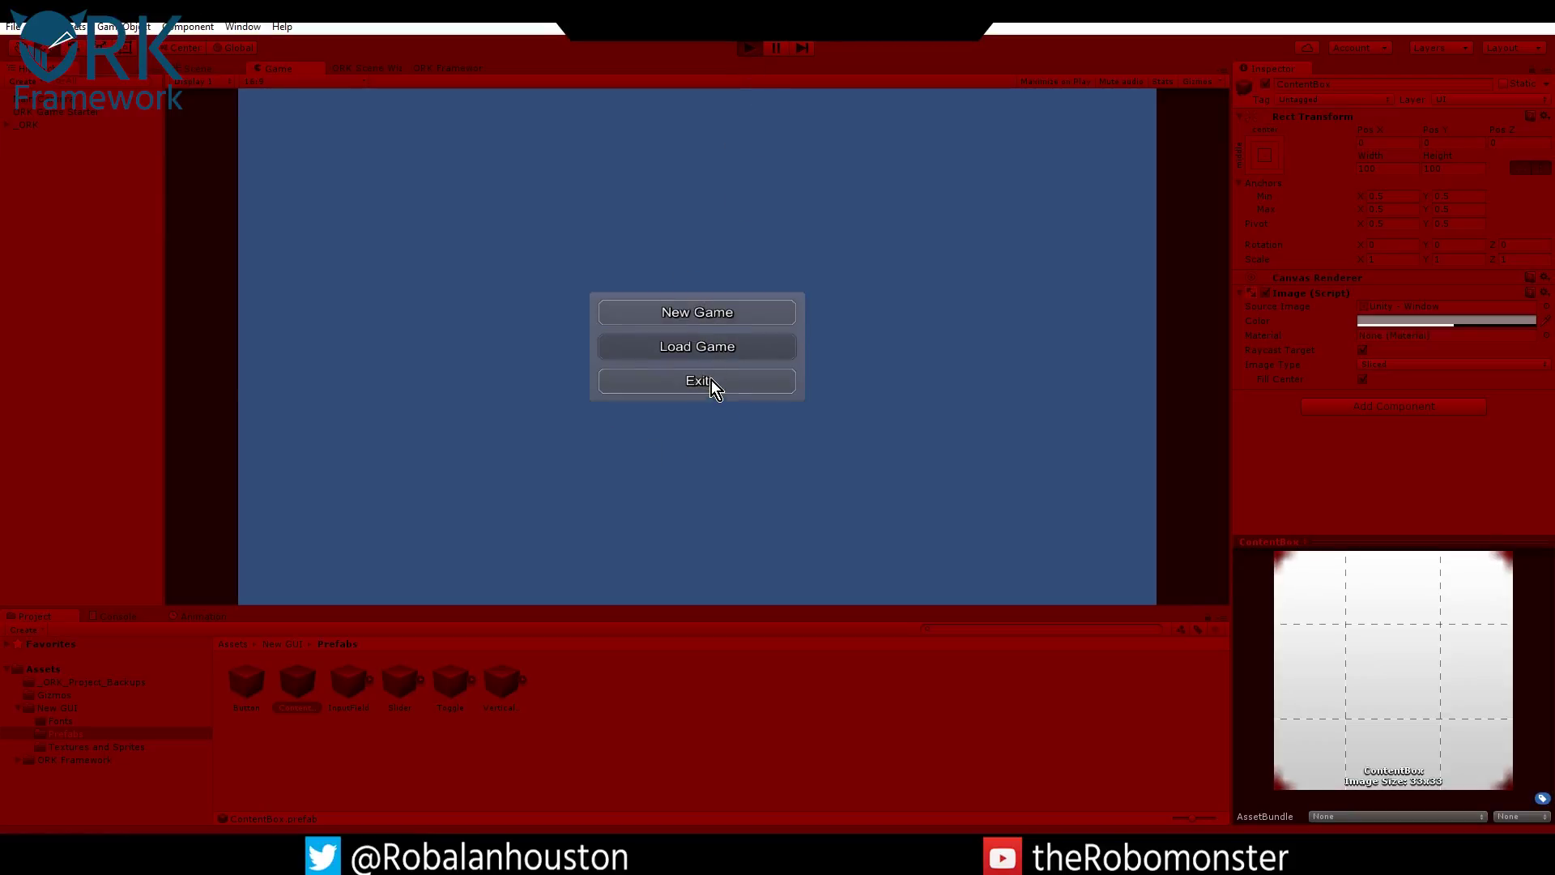
left_click(244, 687)
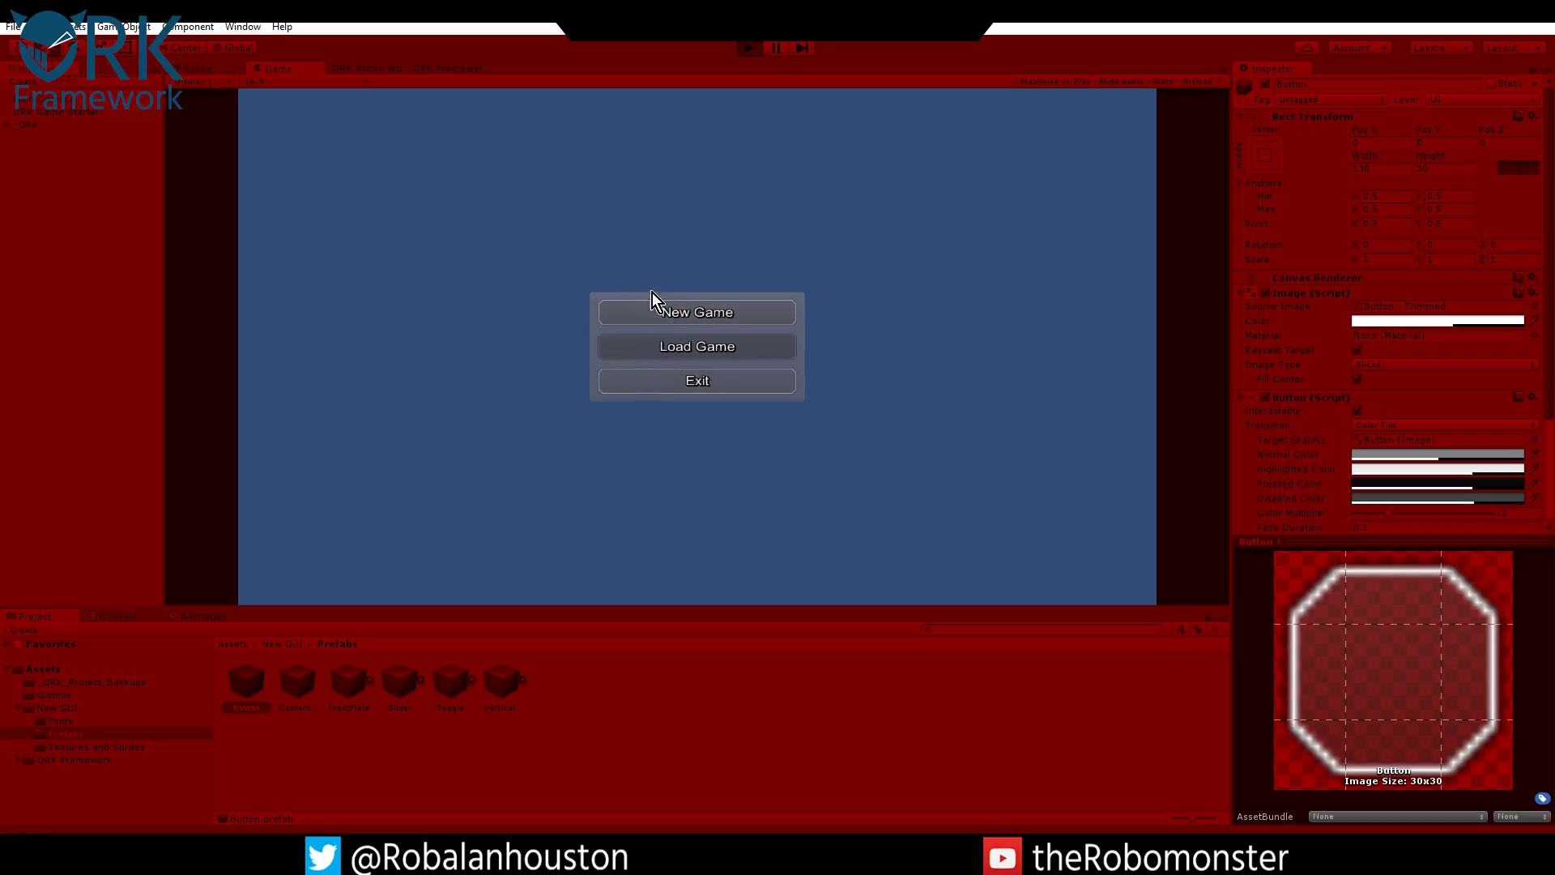
left_click(688, 313)
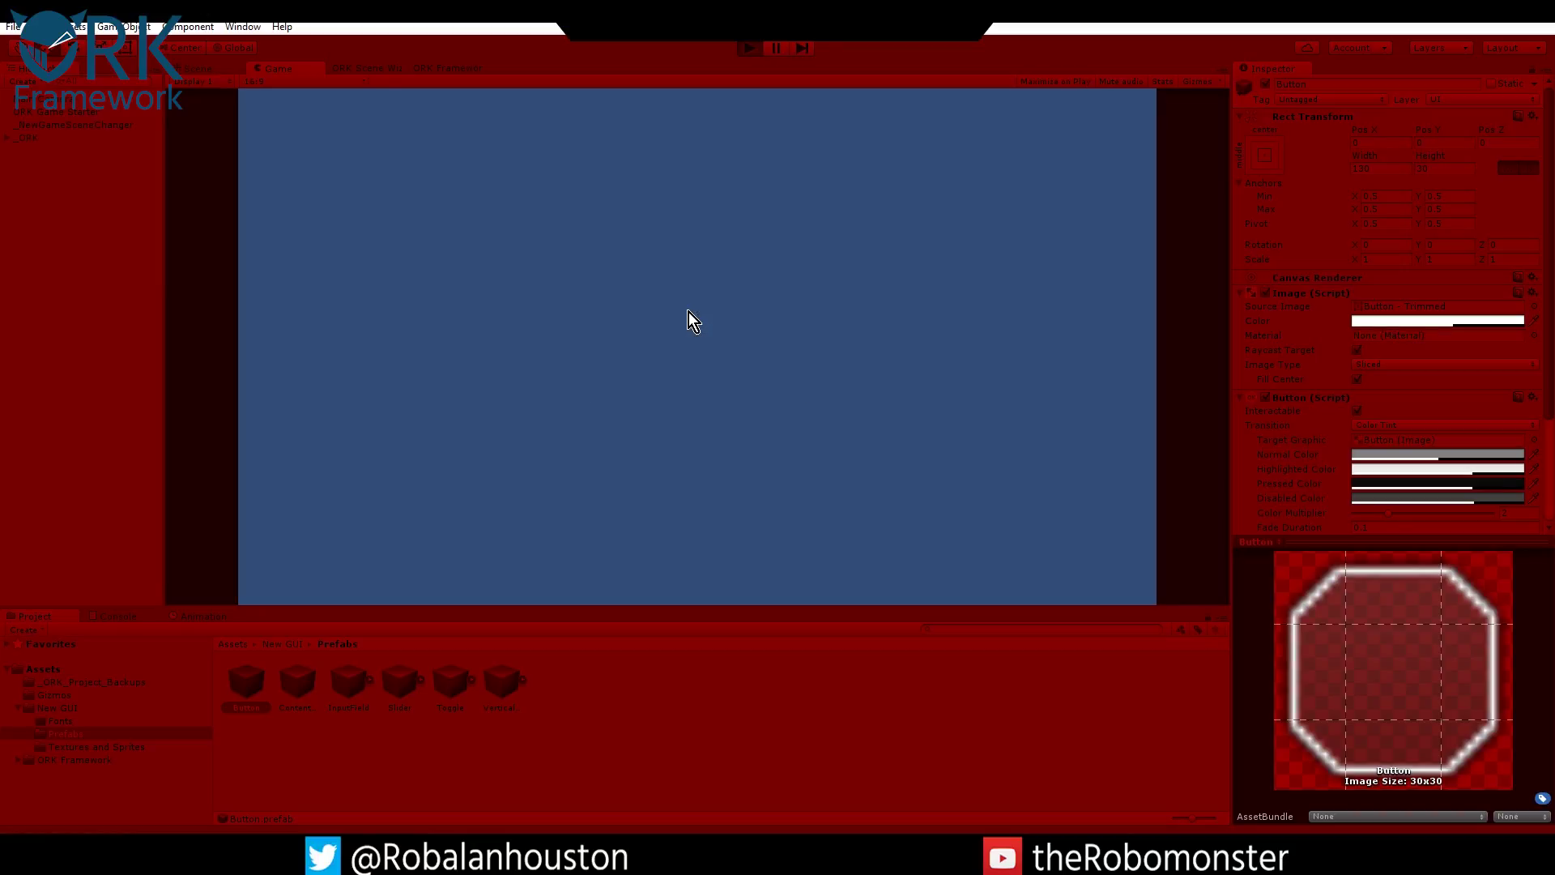
left_click(748, 50)
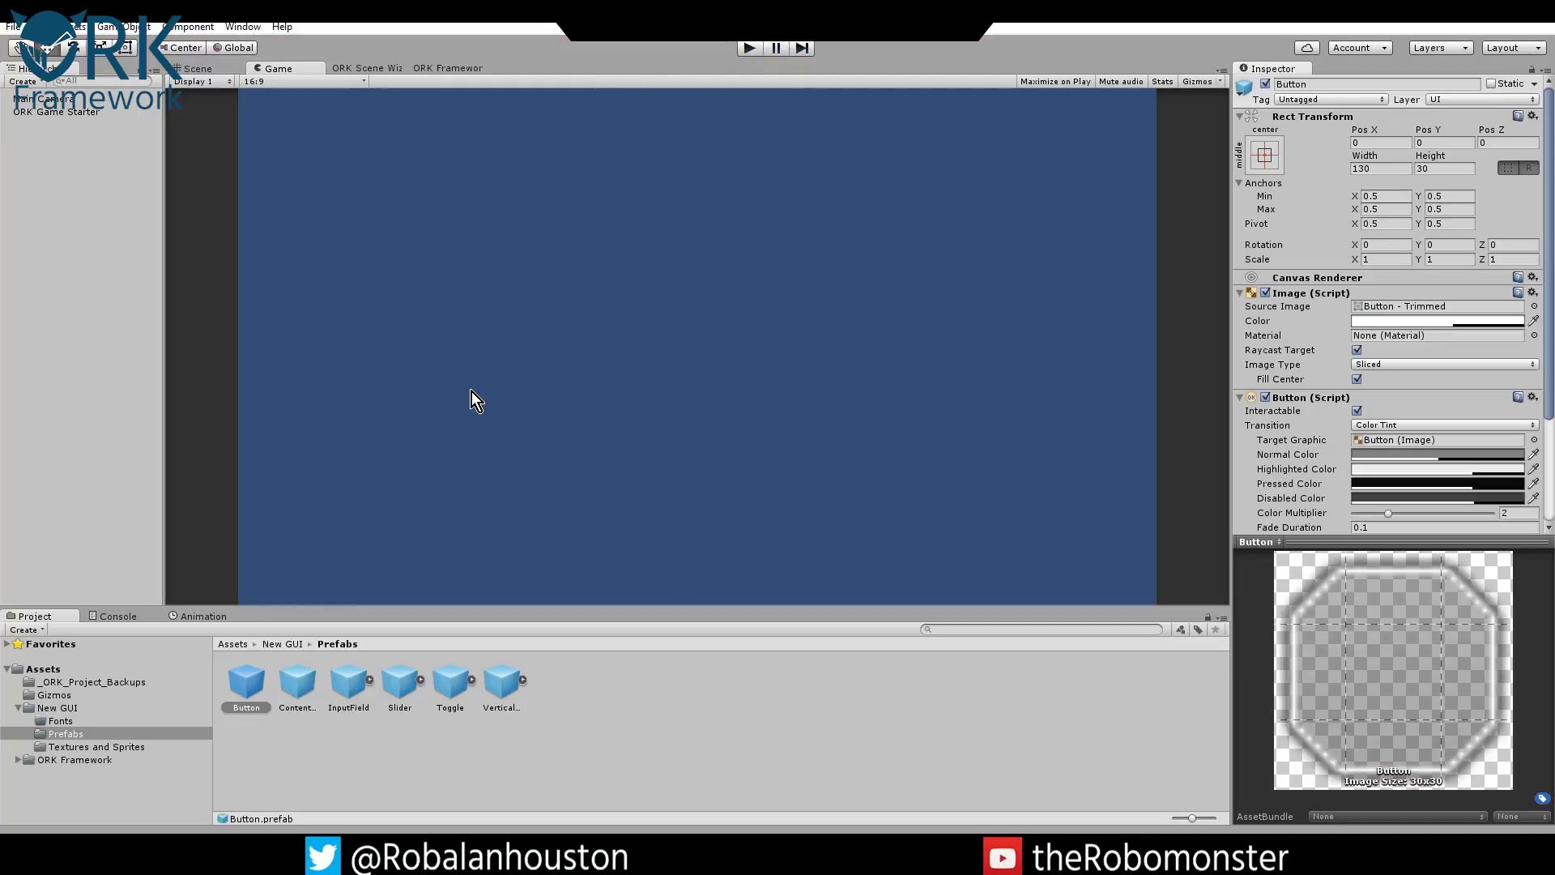